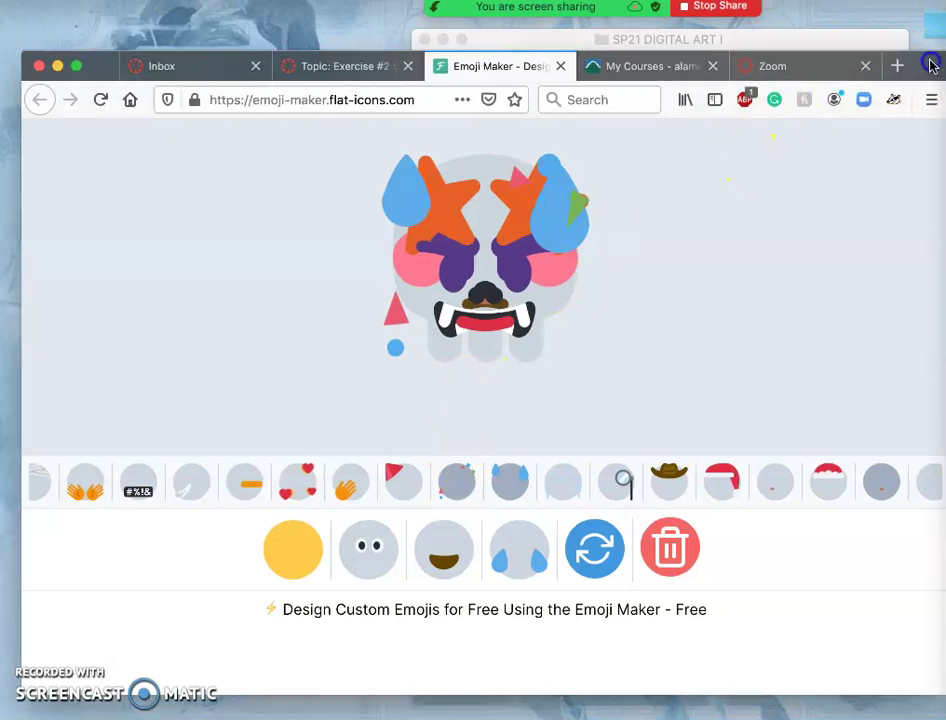
# Put the brown cowboy hat on the emoji after briefly trying the Santa hat.
pyautogui.moveTo(932, 66); pyautogui.dragTo(921, 64)
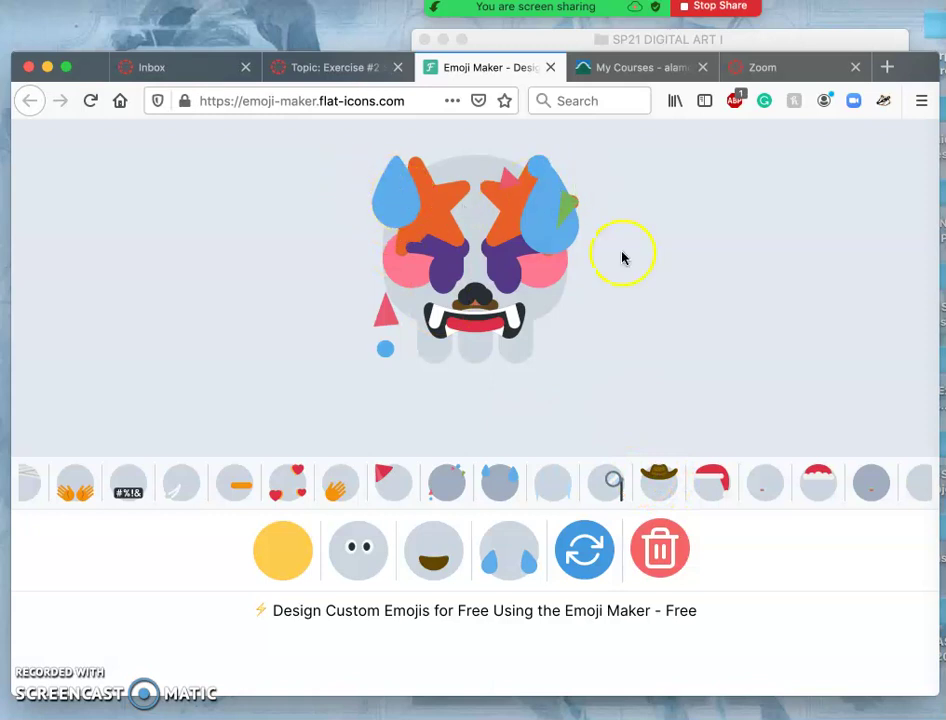
pyautogui.click(656, 483)
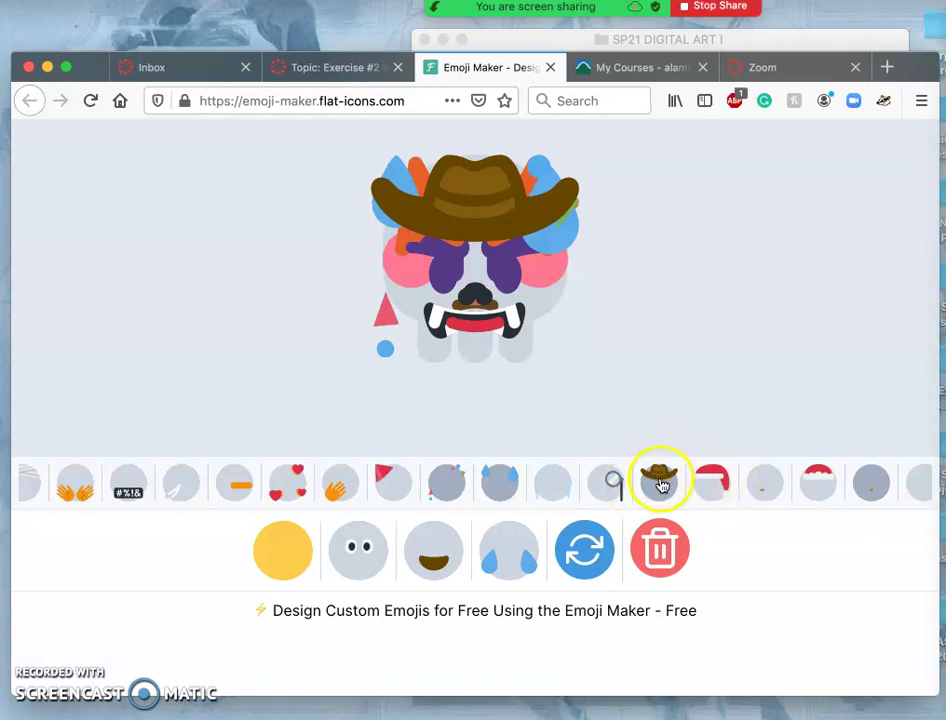
pyautogui.hscroll(1, 690, 478)
pyautogui.click(805, 480)
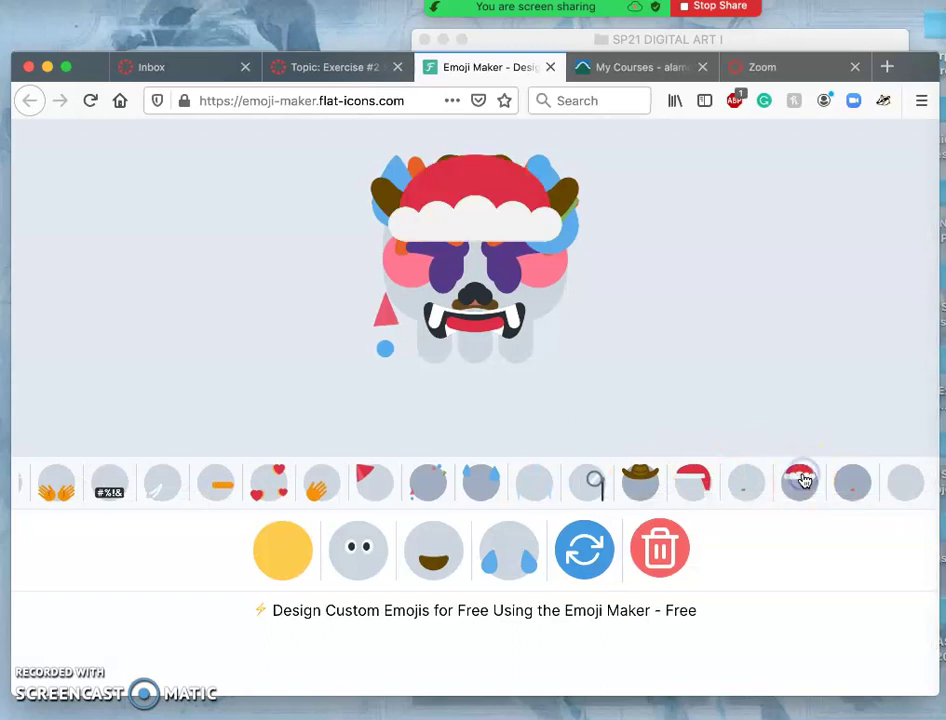
pyautogui.click(636, 481)
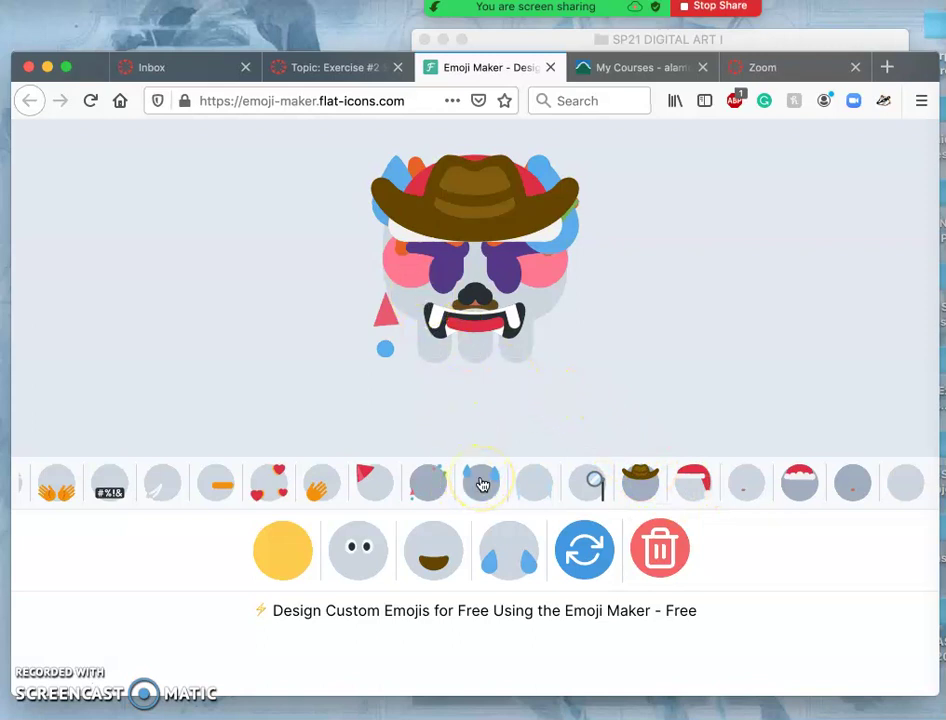
pyautogui.hscroll(-5, 372, 490)
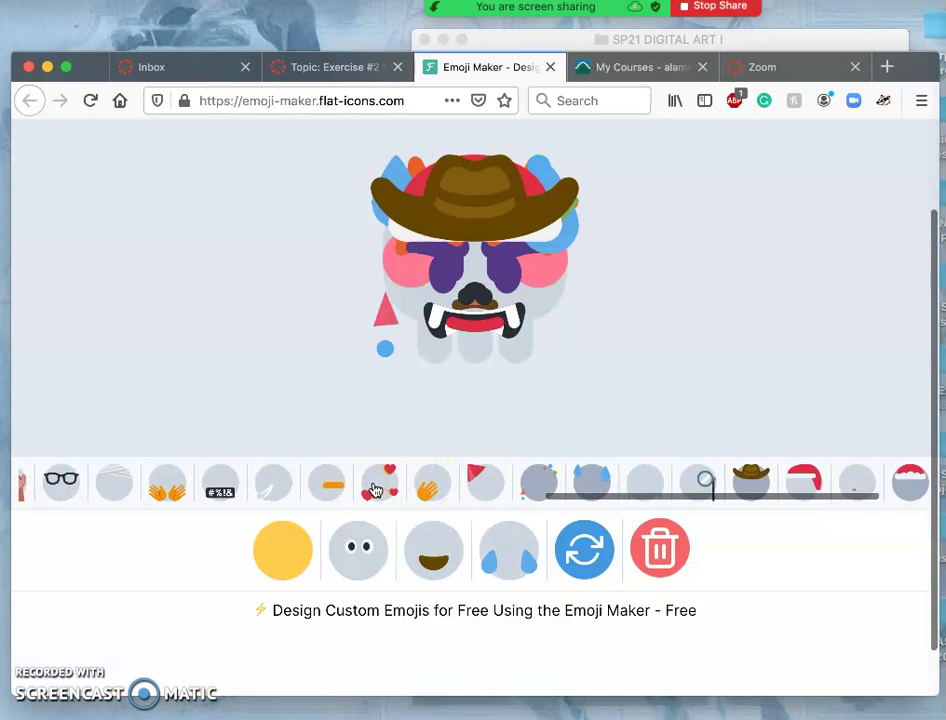
pyautogui.hscroll(-3, 378, 490)
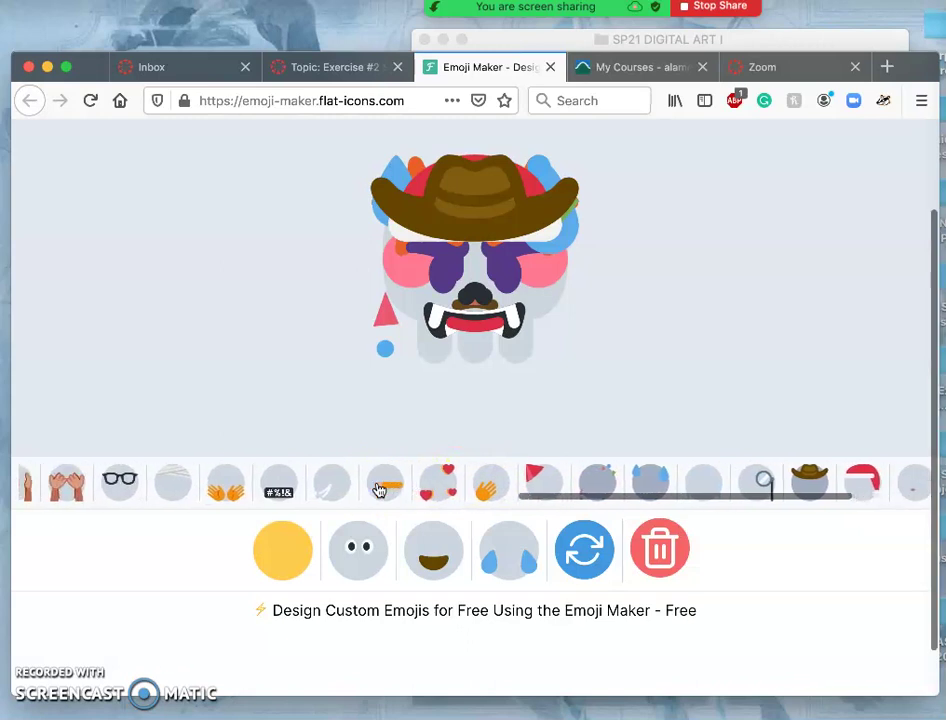
# Preview the red party flag, then add the confetti pieces and keep them.
pyautogui.click(530, 482)
pyautogui.click(541, 485)
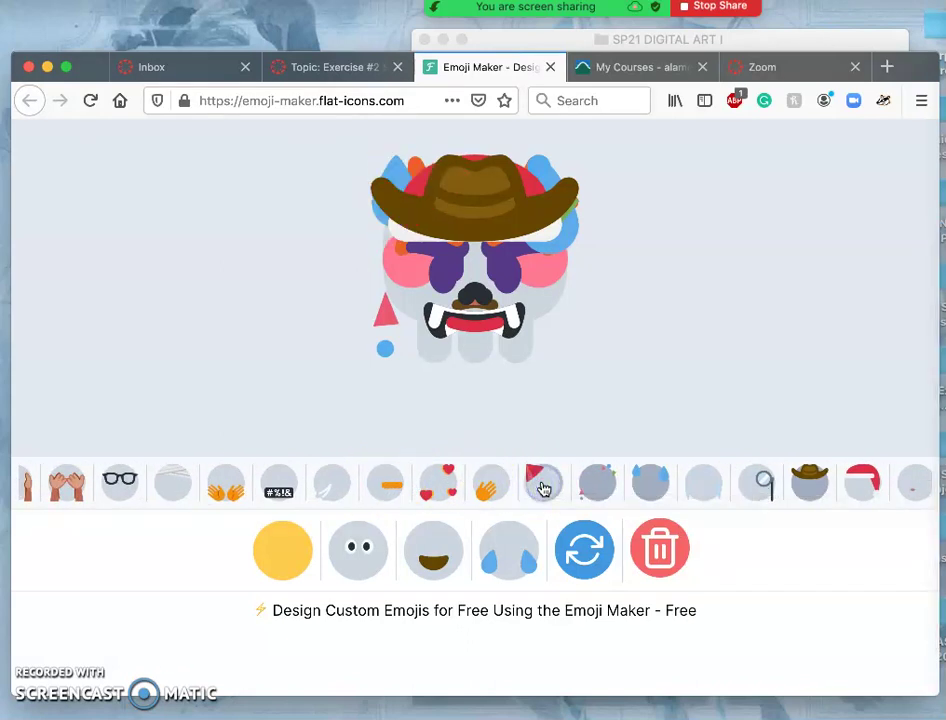
pyautogui.click(541, 485)
pyautogui.click(405, 482)
pyautogui.hscroll(-5, 410, 485)
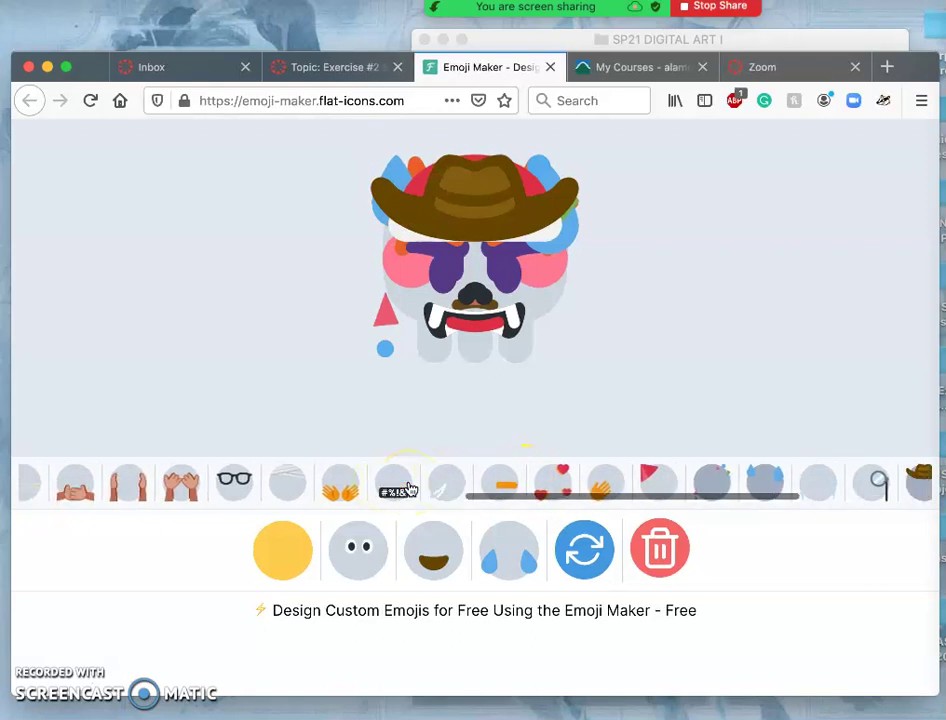
pyautogui.hscroll(5, 408, 488)
pyautogui.click(543, 488)
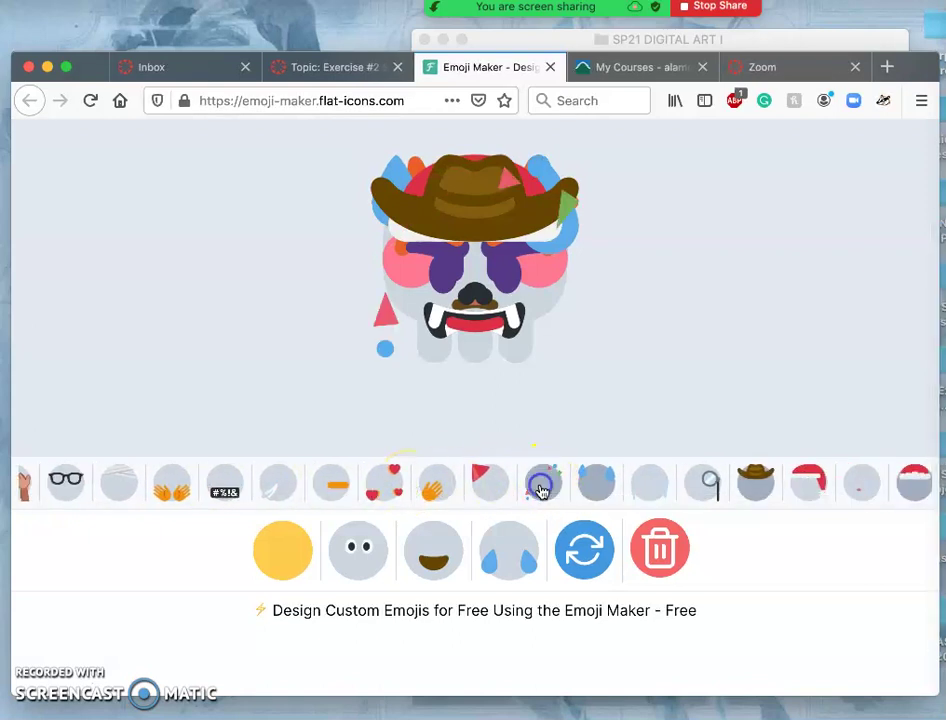
pyautogui.click(541, 489)
pyautogui.click(541, 489)
pyautogui.hscroll(-12, 403, 490)
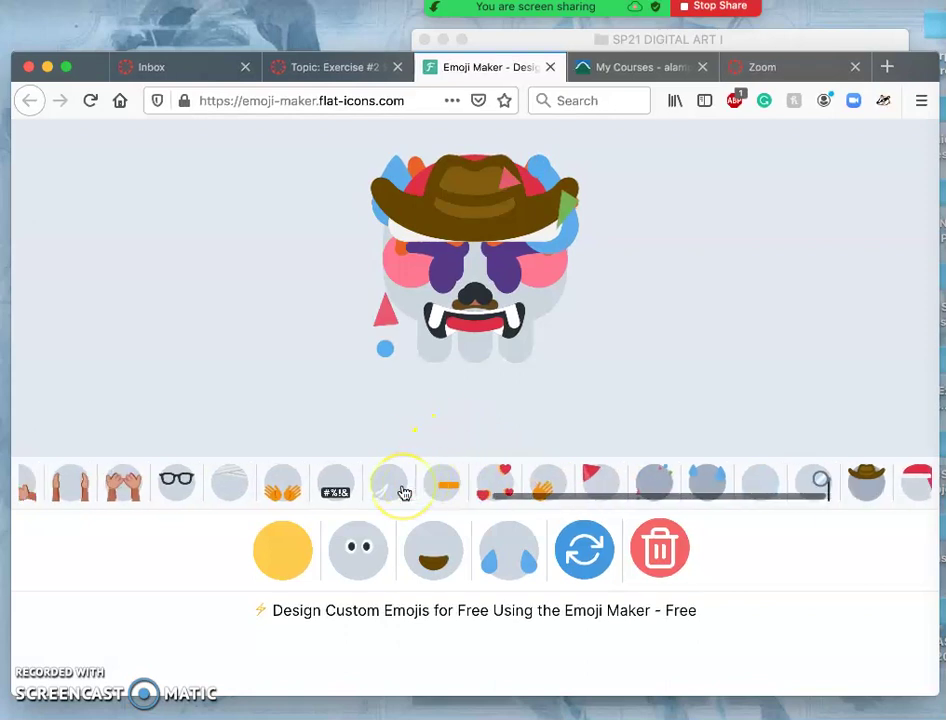
pyautogui.hscroll(-3, 400, 490)
# Try a pink nose and large blue tear drops on the face, then remove both.
pyautogui.click(374, 485)
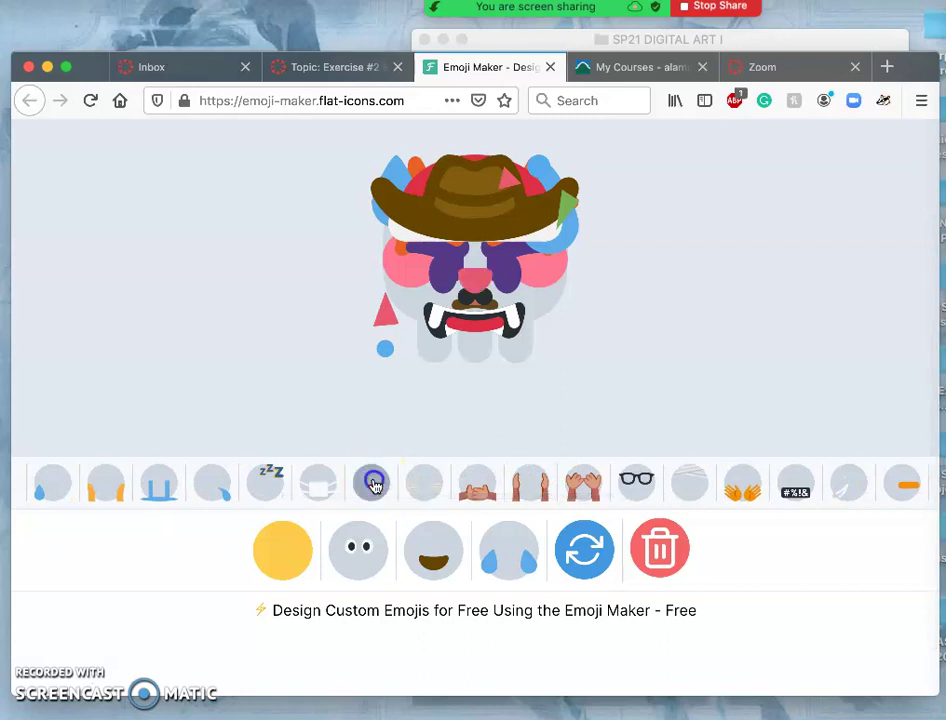
pyautogui.click(305, 484)
pyautogui.hscroll(-15, 295, 486)
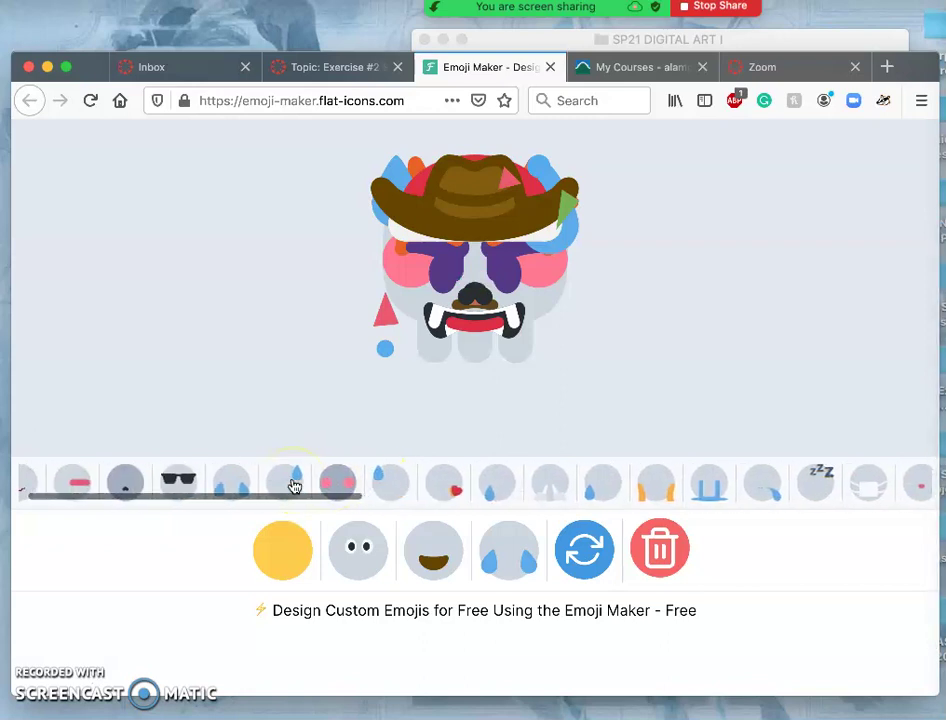
pyautogui.click(332, 481)
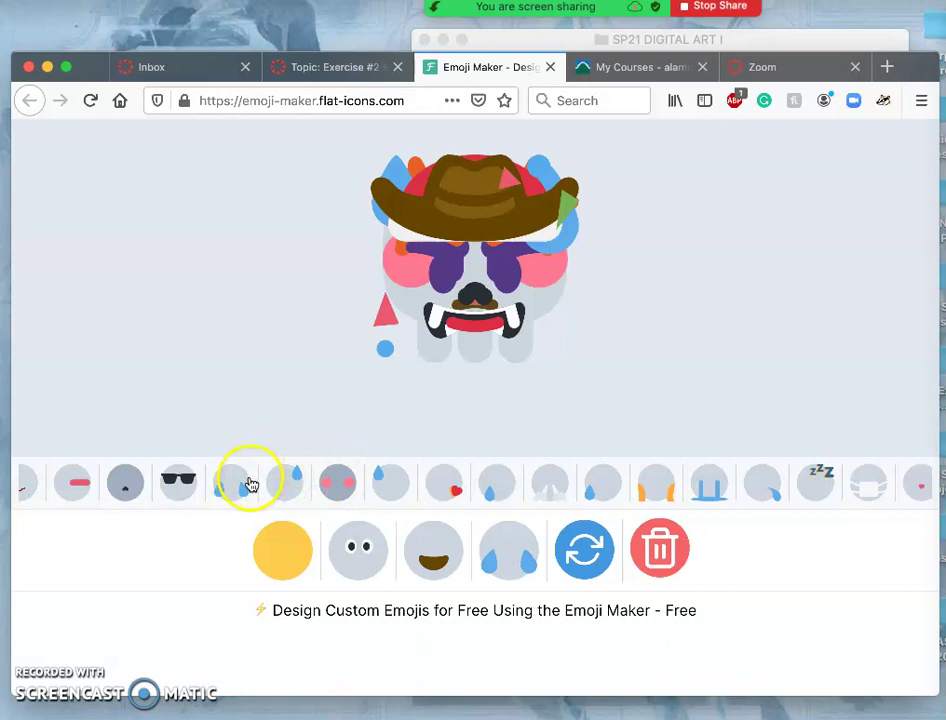
pyautogui.hscroll(-1, 247, 485)
pyautogui.click(303, 480)
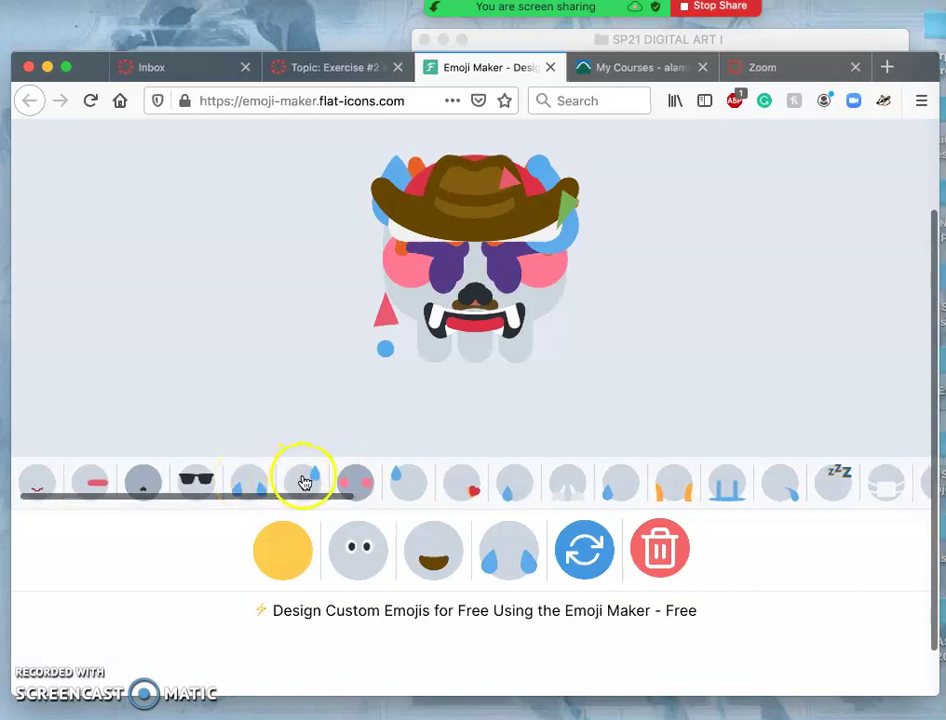
pyautogui.click(251, 484)
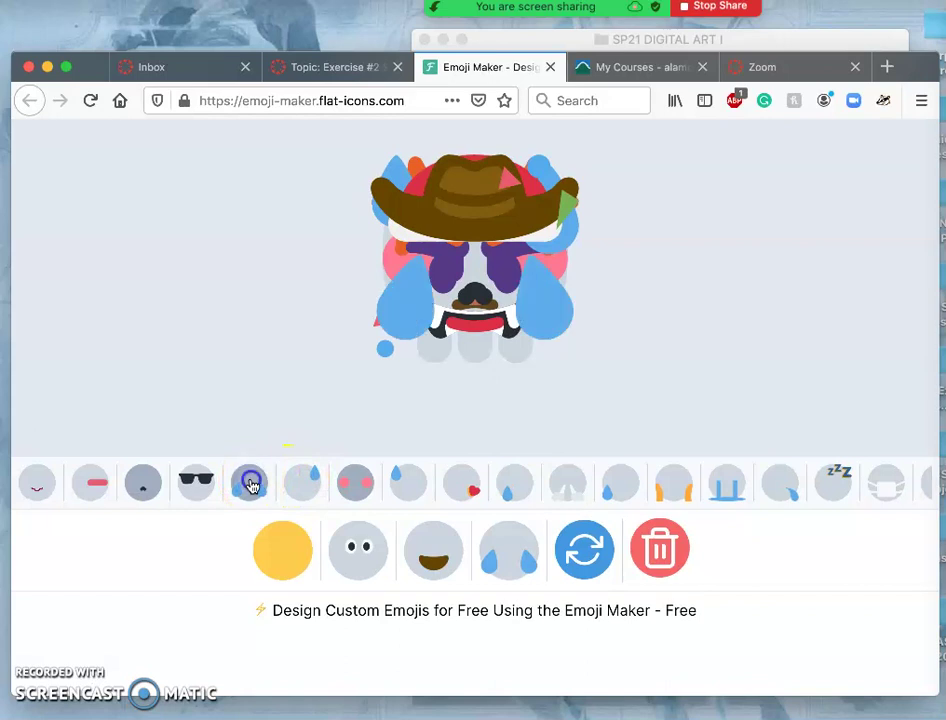
pyautogui.click(264, 486)
pyautogui.click(340, 486)
pyautogui.scroll(-1, 339, 489)
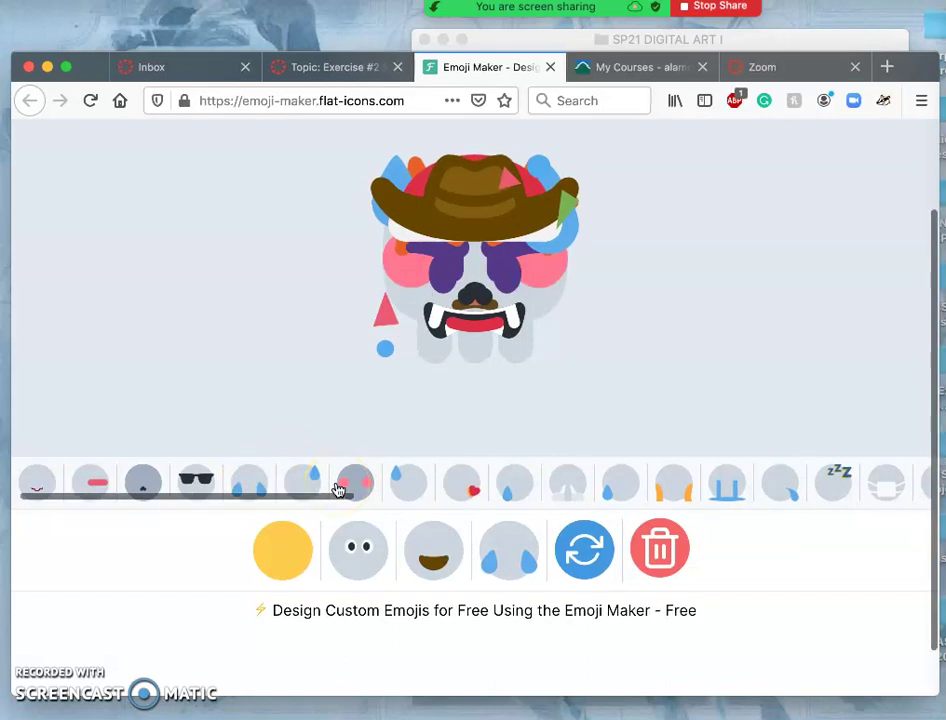
# Add a large blue drop on the right side of the face.
pyautogui.click(775, 486)
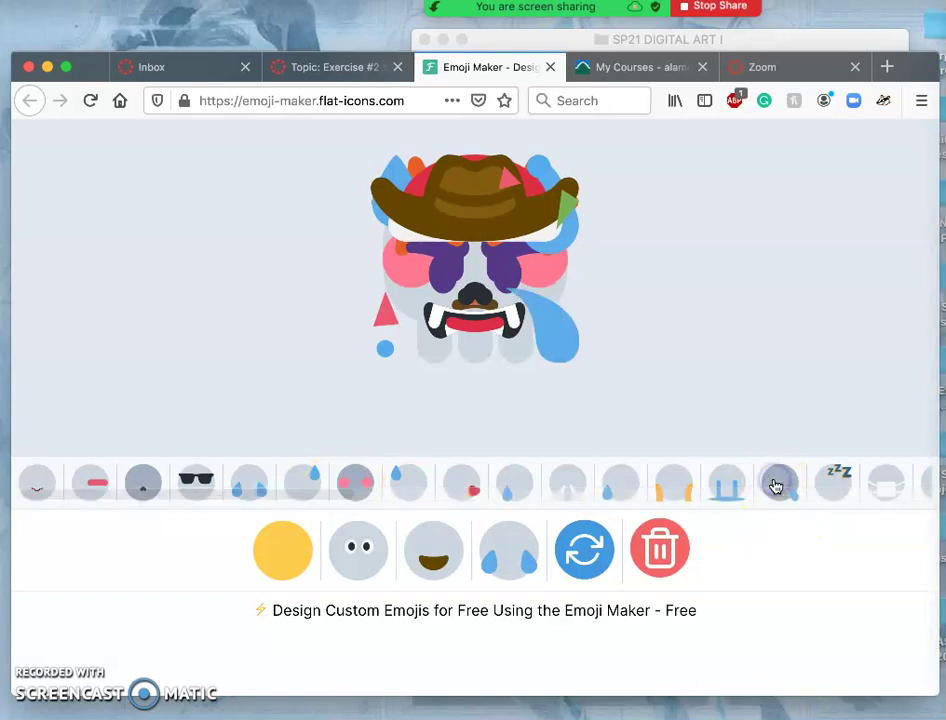
pyautogui.click(686, 430)
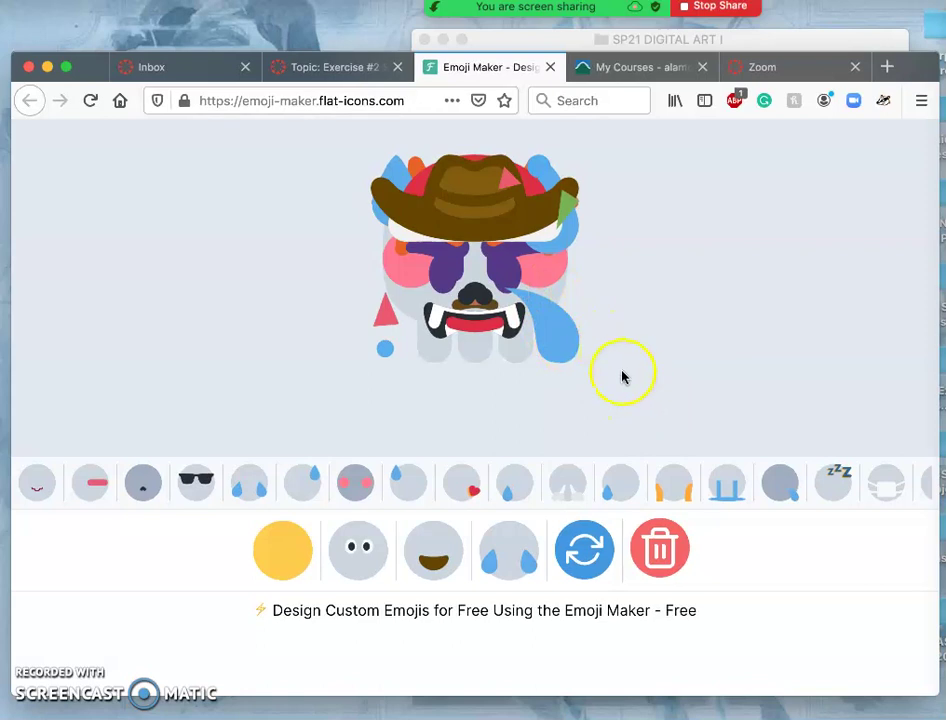
pyautogui.scroll(-1, 622, 377)
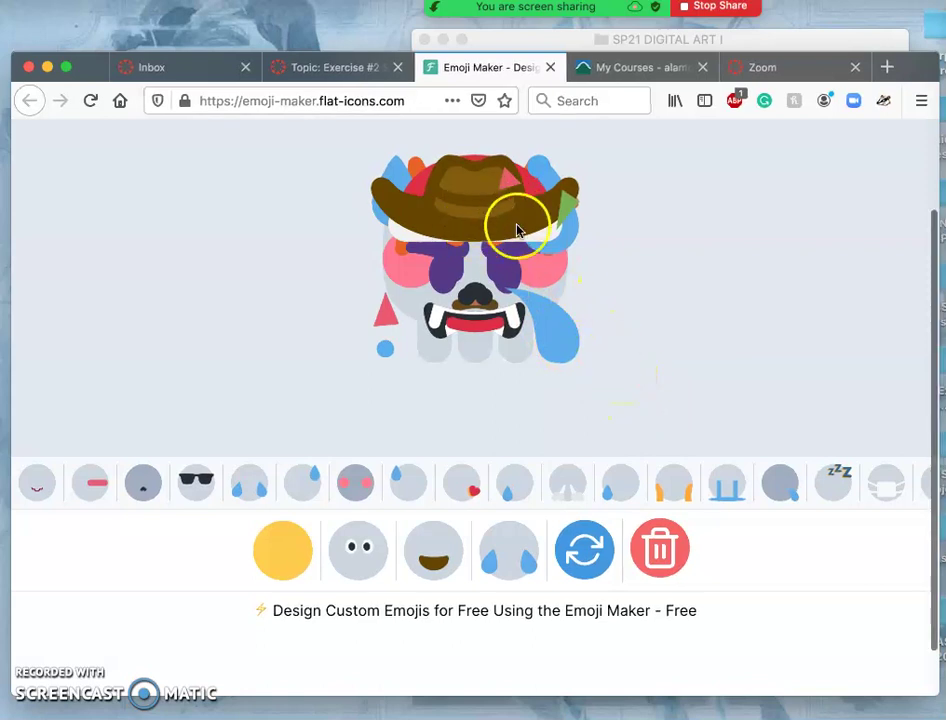
pyautogui.hscroll(1, 619, 485)
pyautogui.hscroll(8, 619, 487)
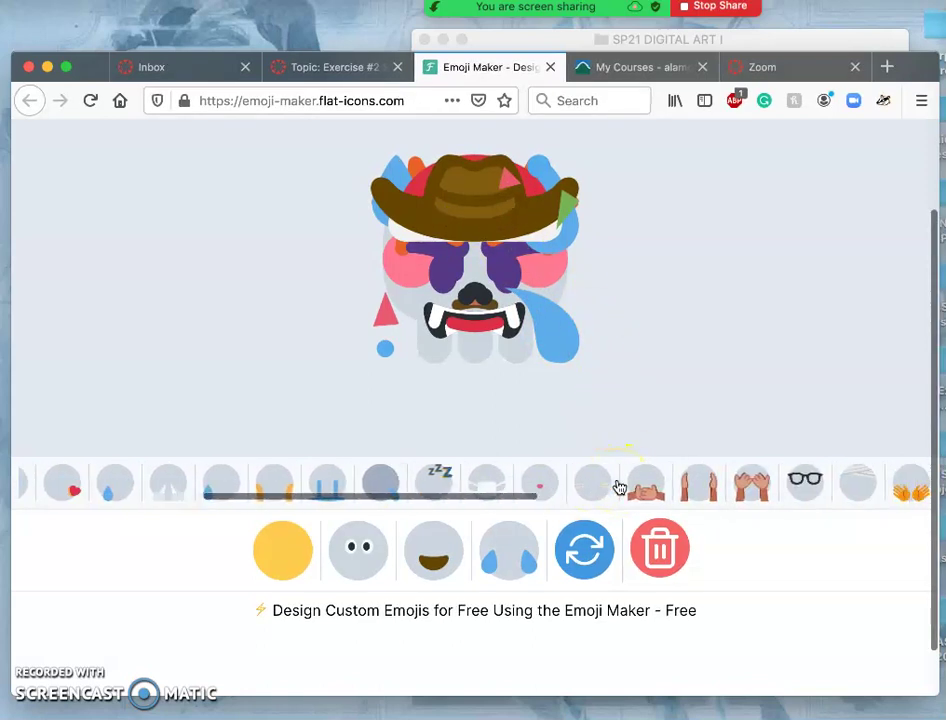
pyautogui.hscroll(12, 565, 489)
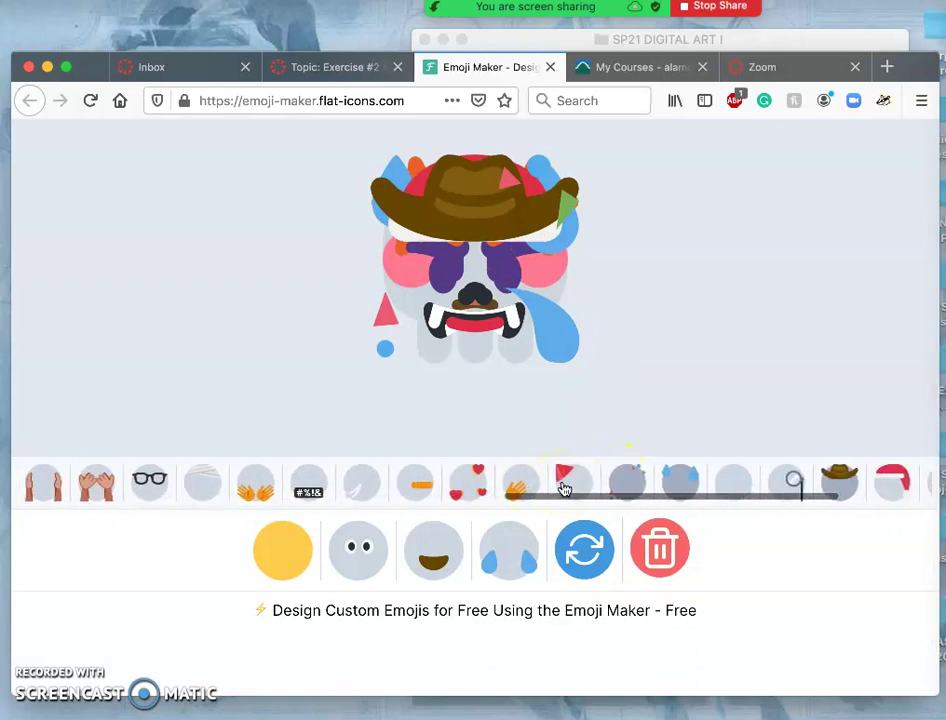
pyautogui.hscroll(4, 544, 488)
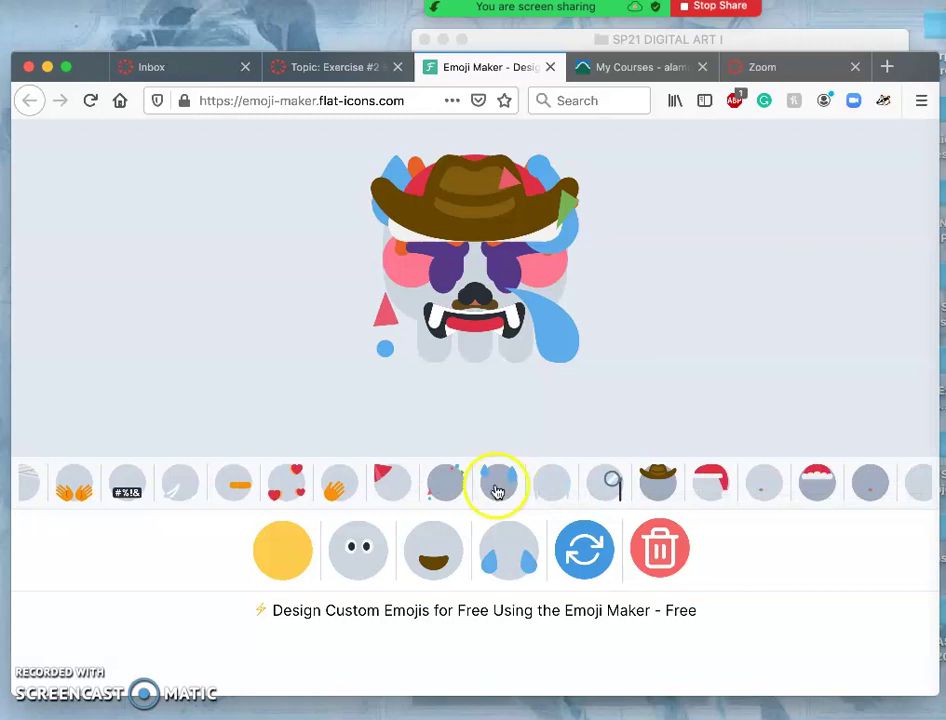
# Try the red party hat, white-brimmed and fluffy Santa hats, and long and short Santa hats.
pyautogui.click(392, 487)
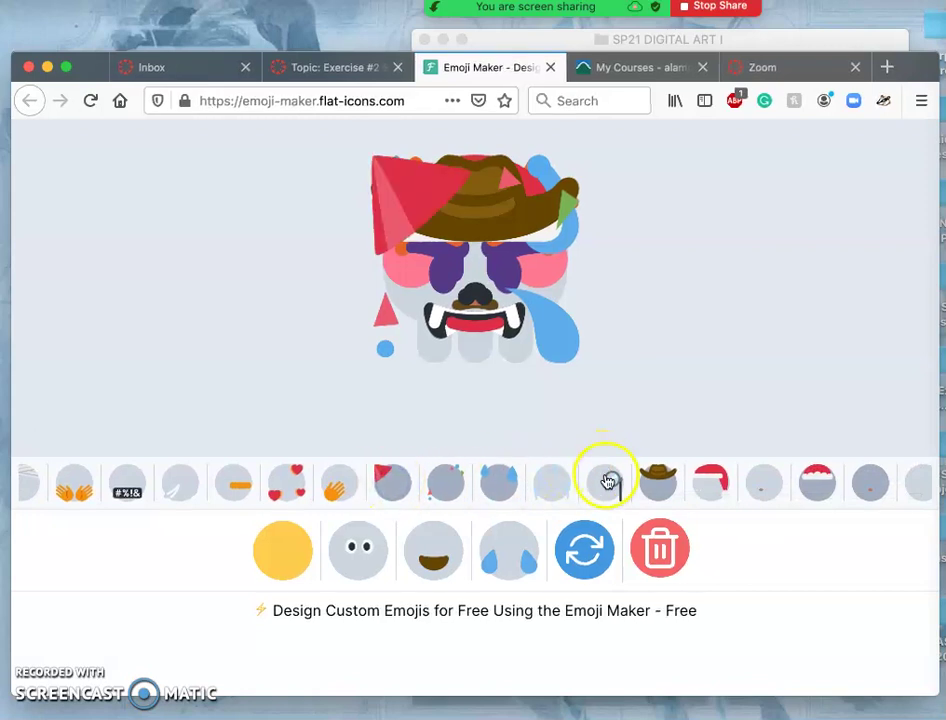
pyautogui.click(654, 478)
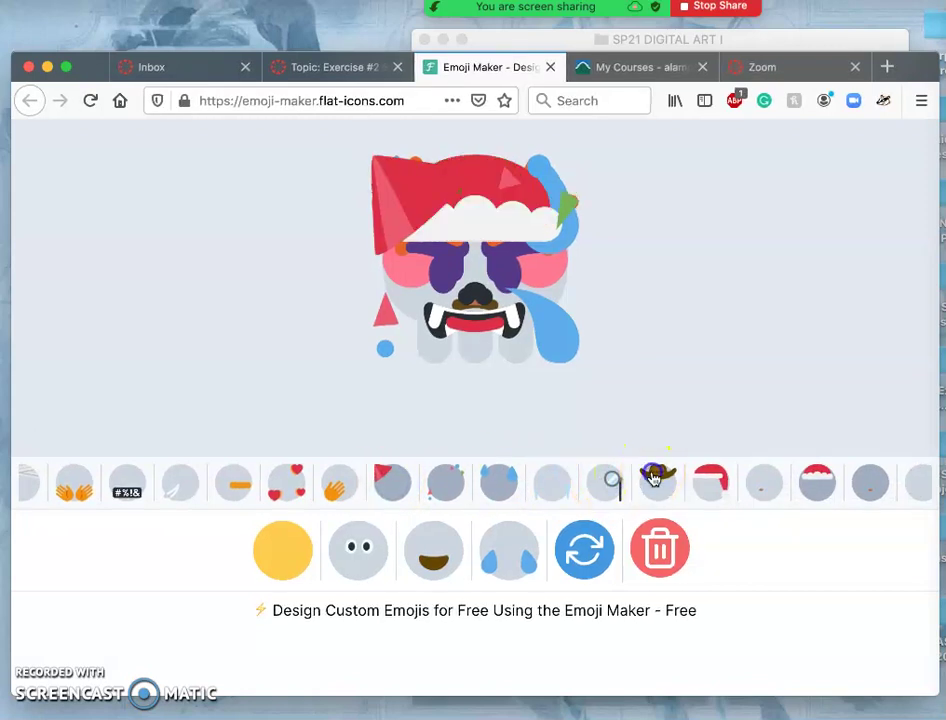
pyautogui.click(818, 484)
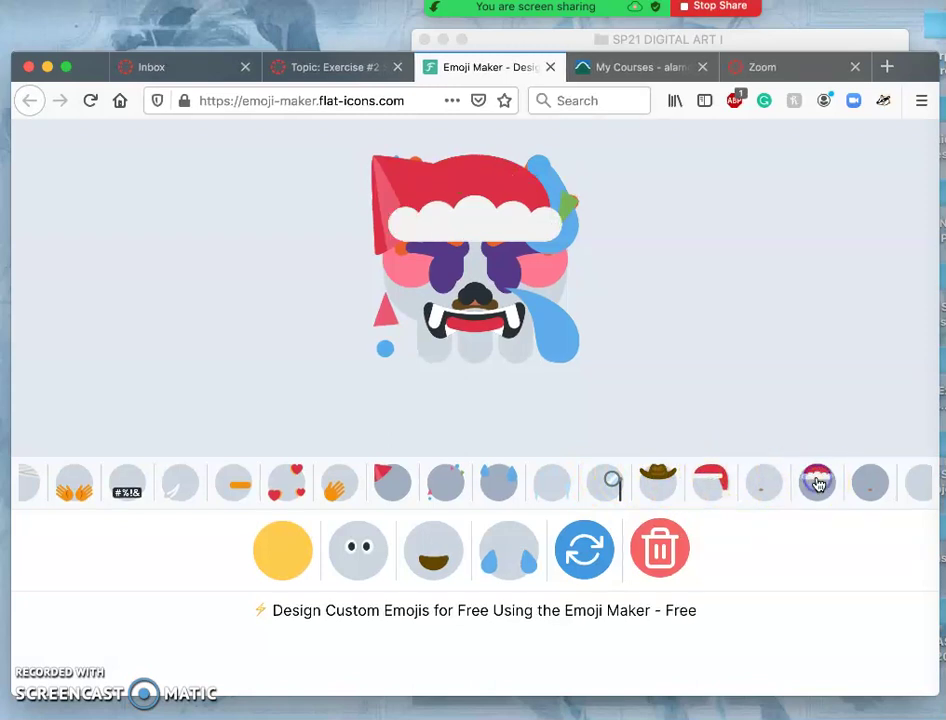
pyautogui.click(659, 487)
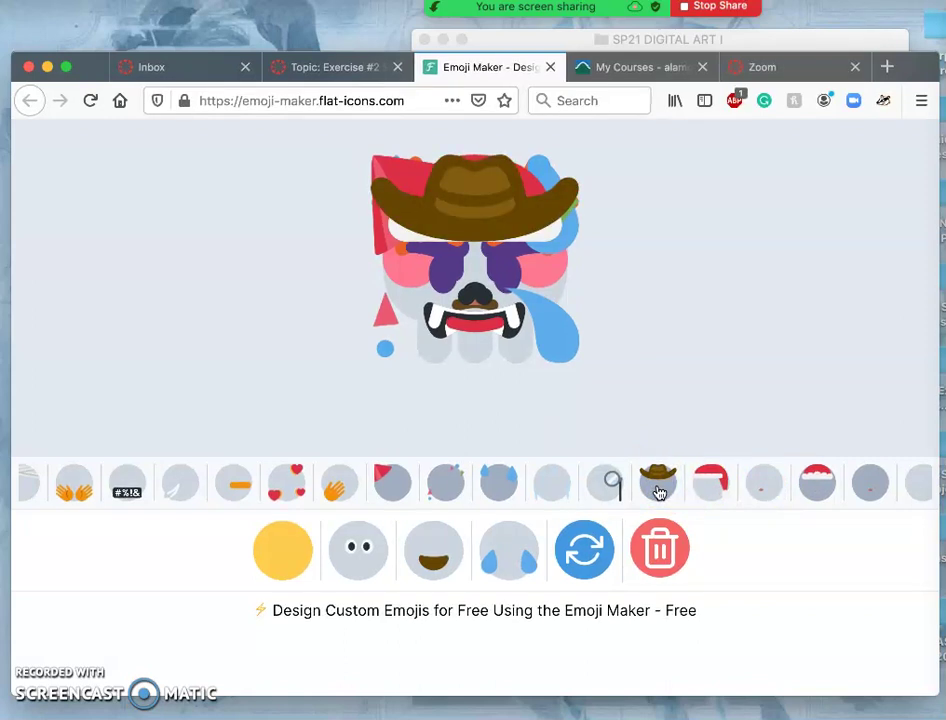
pyautogui.click(659, 487)
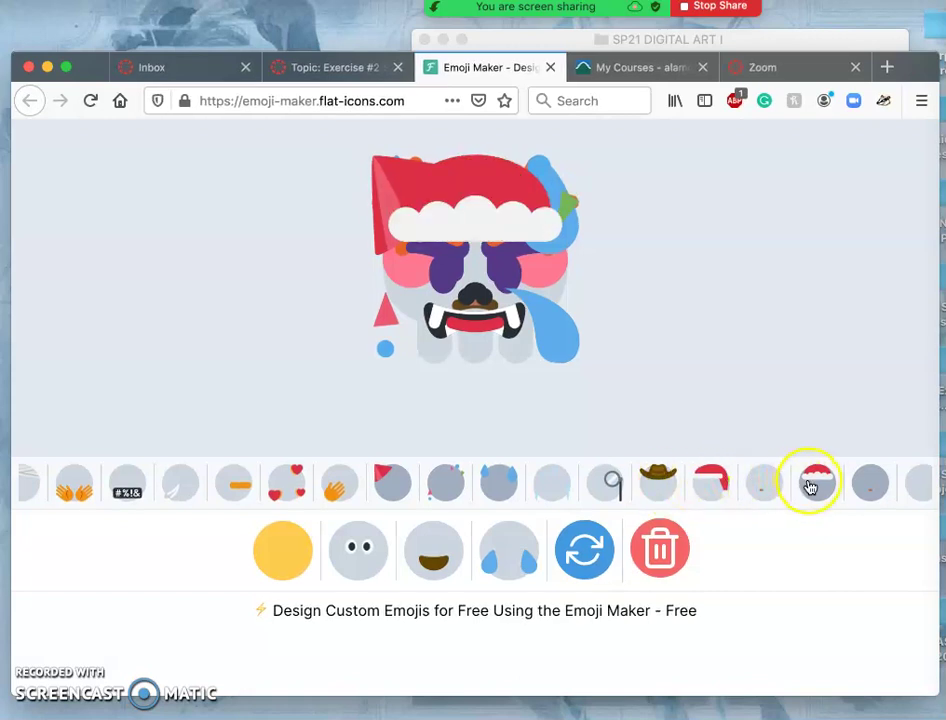
pyautogui.hscroll(1, 811, 487)
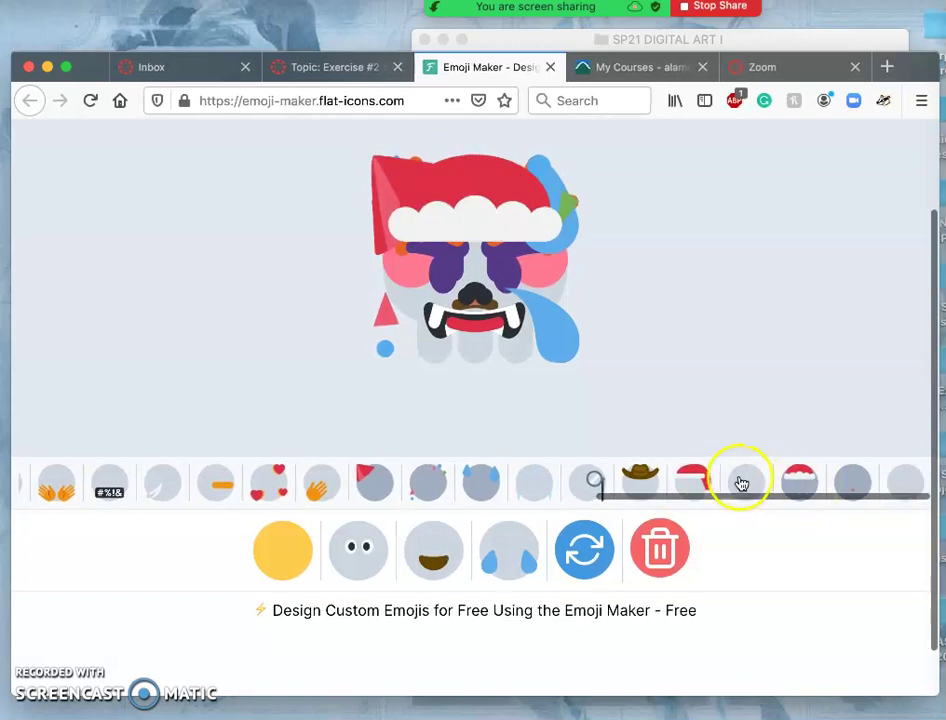
pyautogui.click(690, 485)
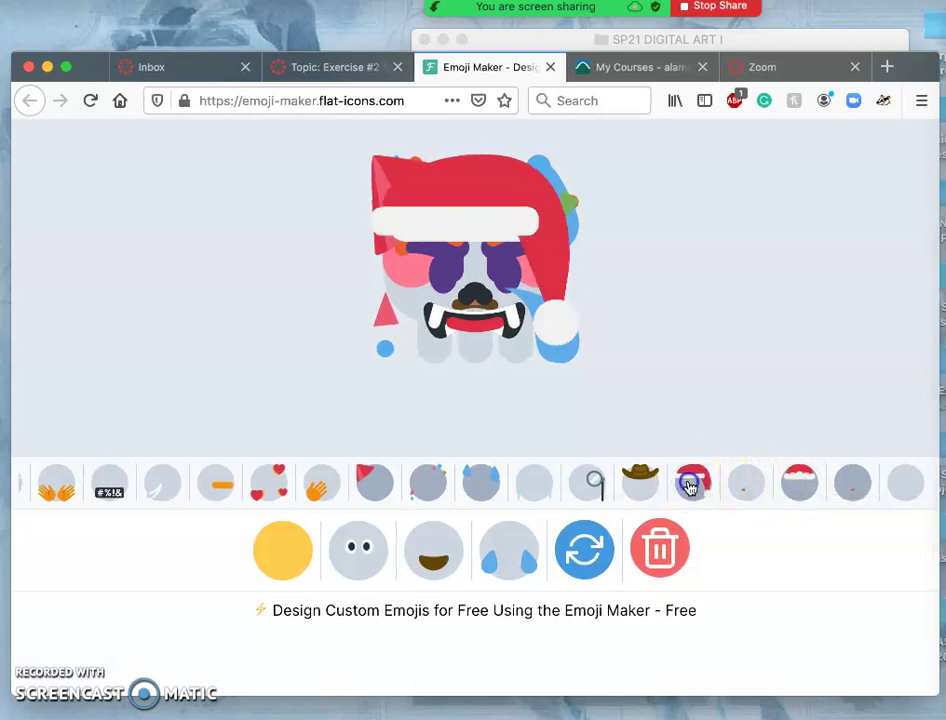
pyautogui.click(690, 486)
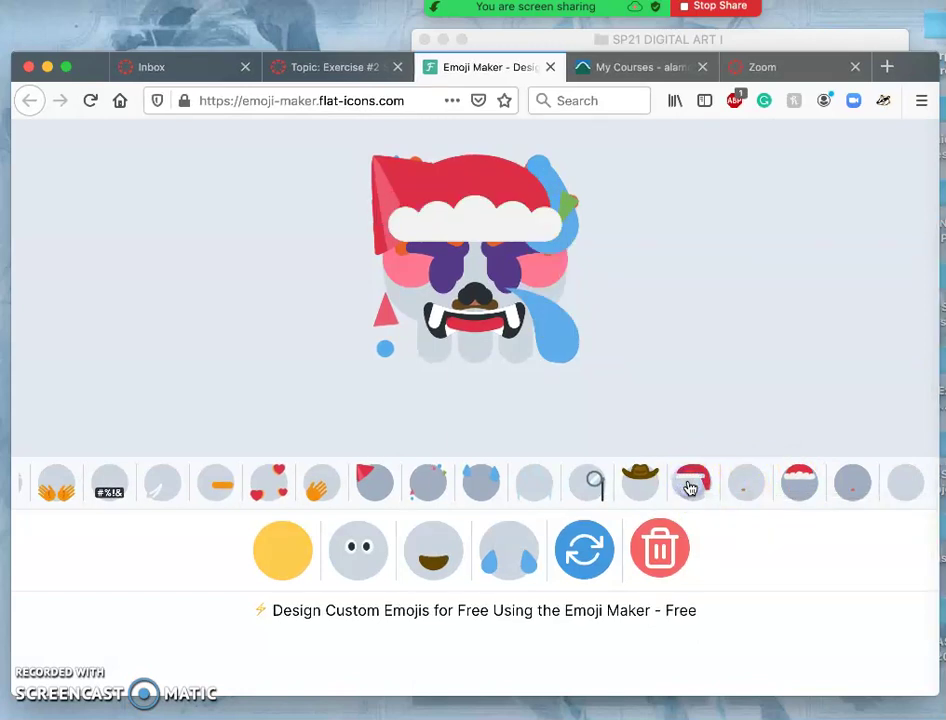
# Switch back and forth between the brown cowboy hat and the Santa hat.
pyautogui.click(372, 488)
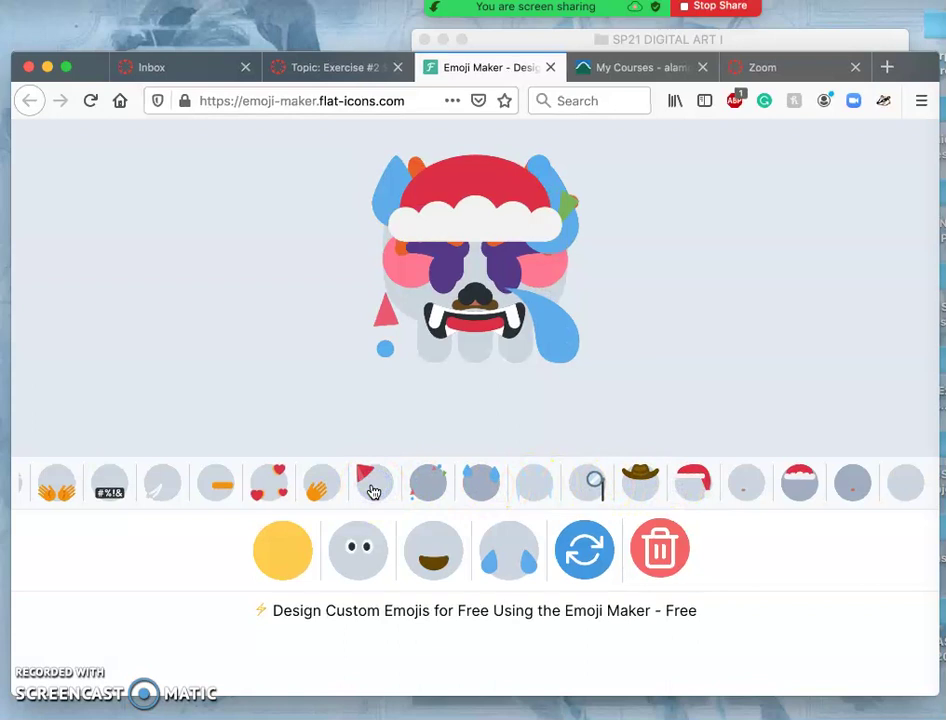
pyautogui.click(641, 466)
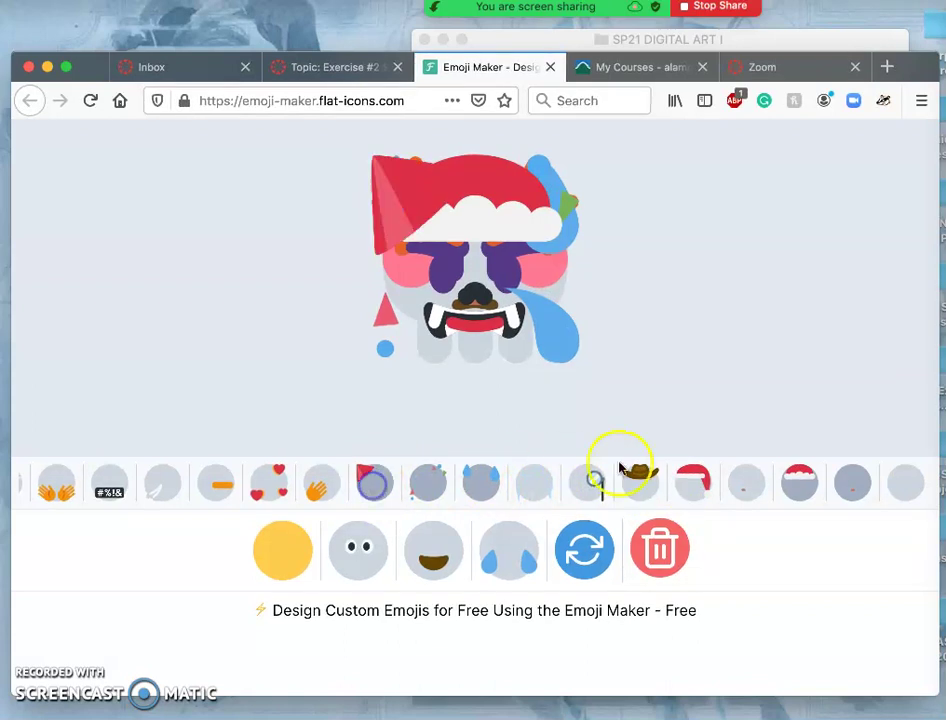
pyautogui.click(798, 482)
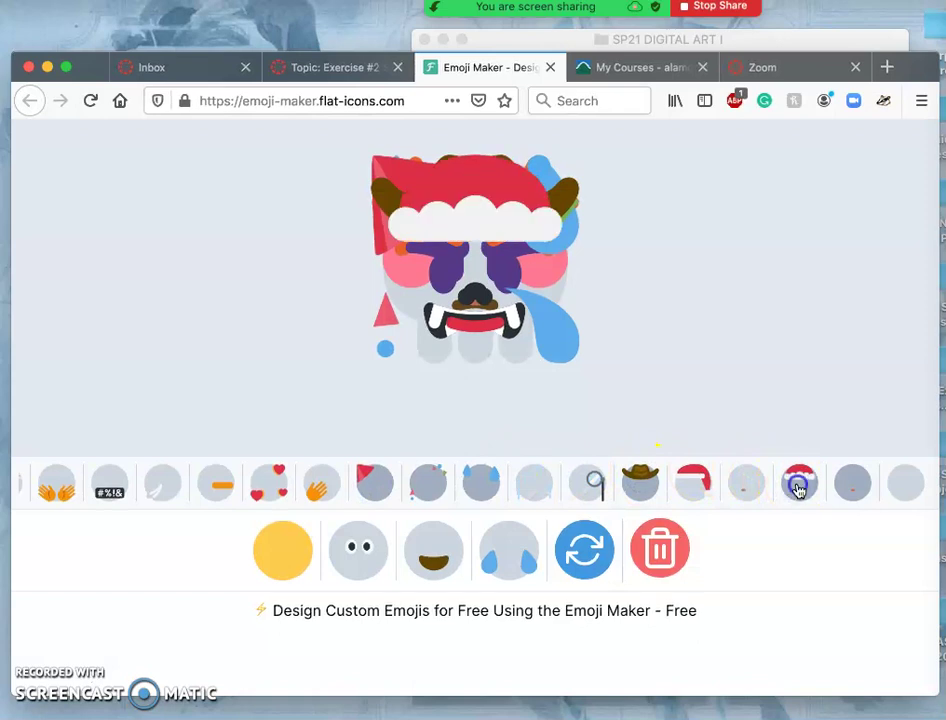
pyautogui.click(797, 487)
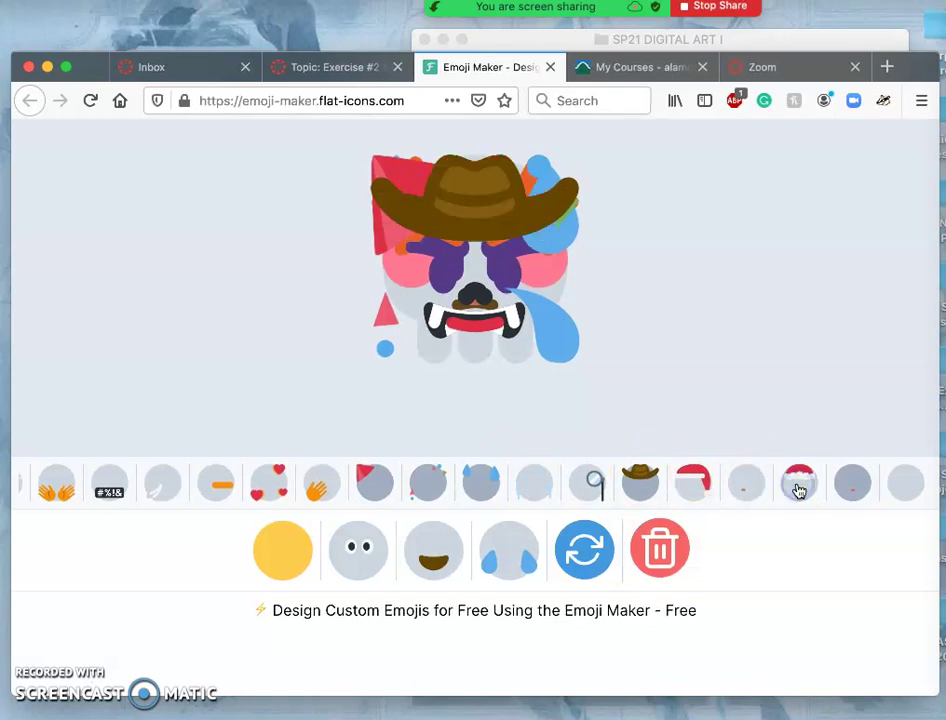
pyautogui.click(634, 486)
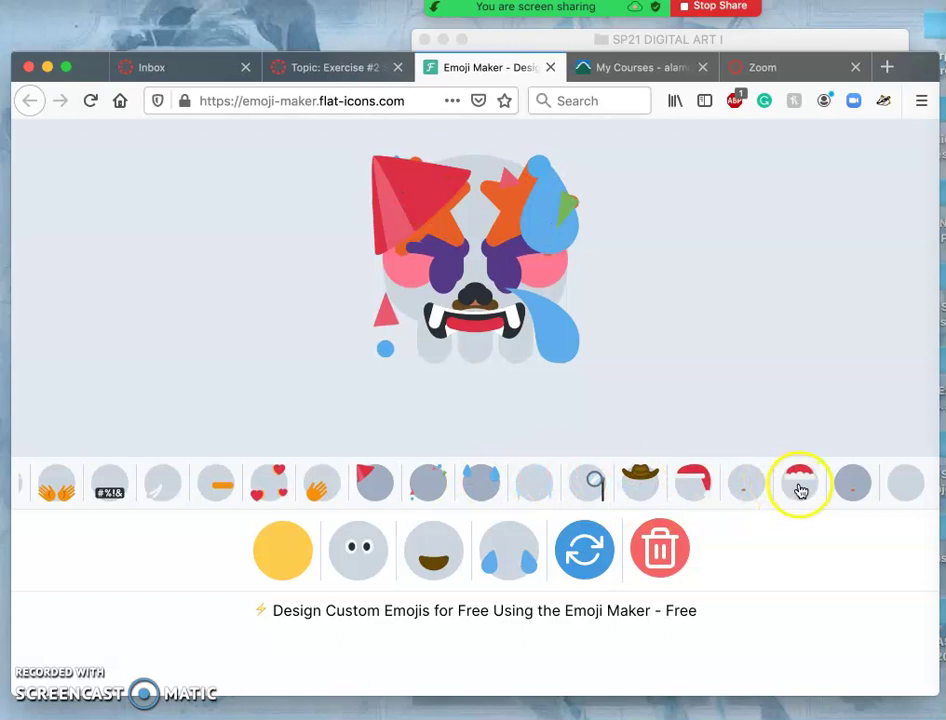
pyautogui.click(797, 488)
# Restore the brown cowboy hat, then add large blue tears and red-and-green confetti.
pyautogui.click(641, 490)
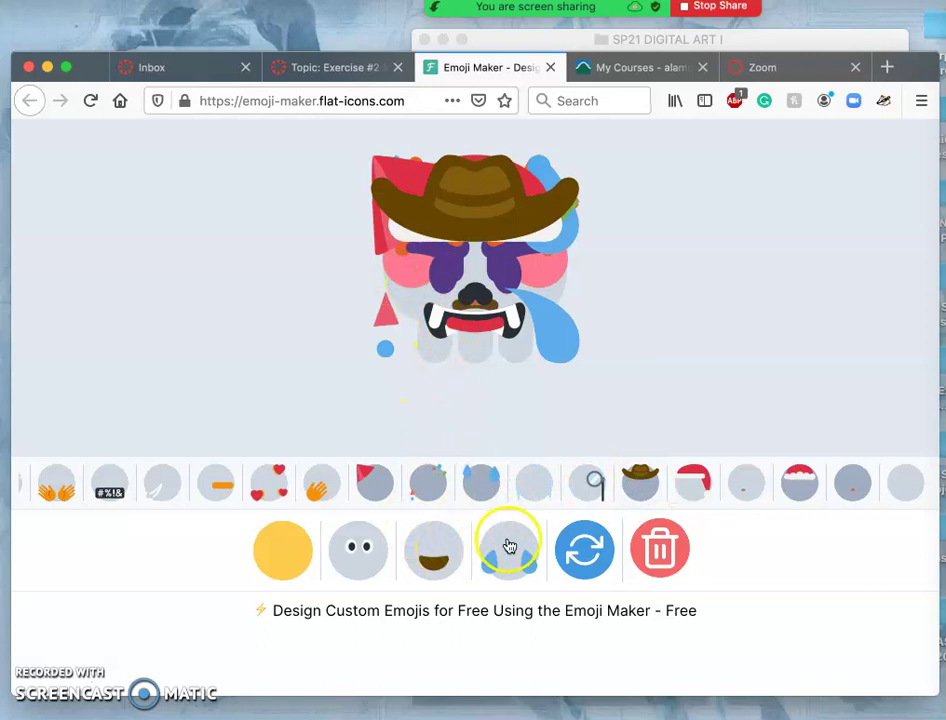
pyautogui.click(483, 484)
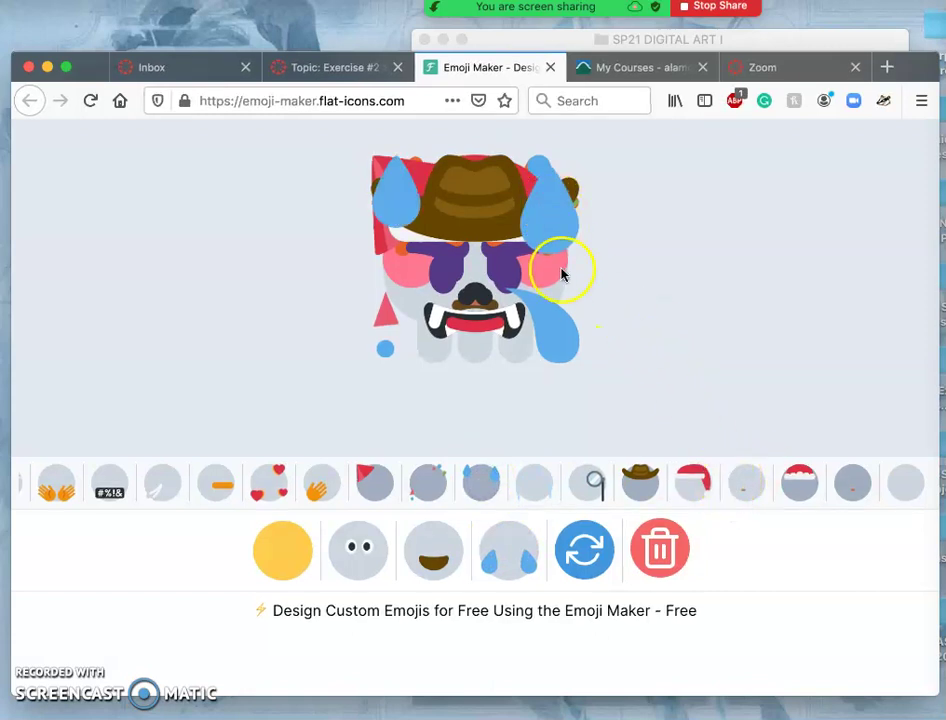
pyautogui.scroll(-1, 470, 393)
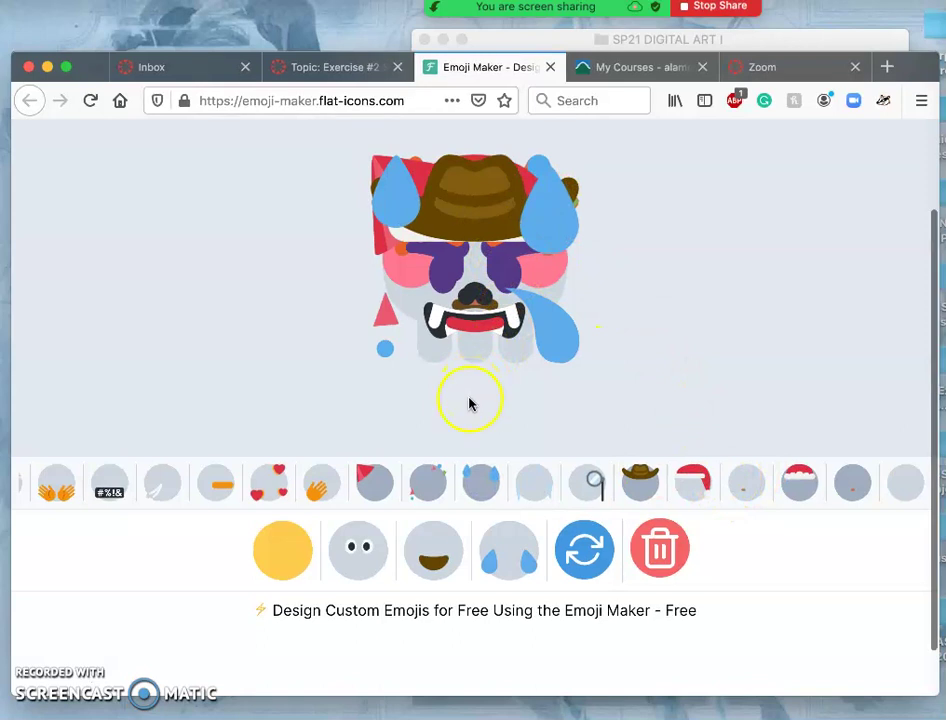
pyautogui.hscroll(-2, 403, 500)
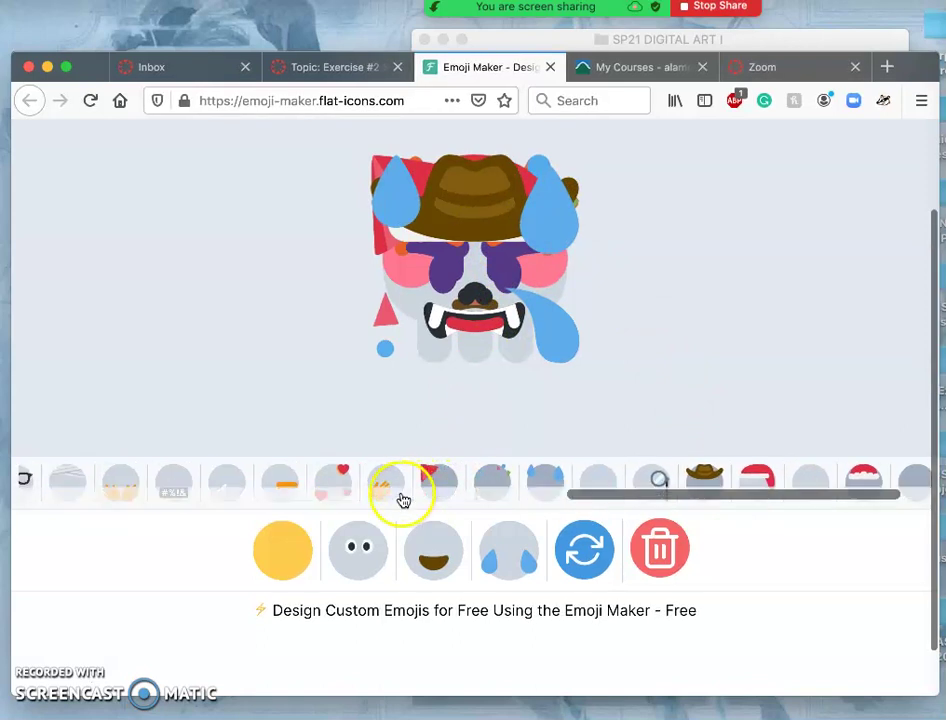
pyautogui.click(492, 471)
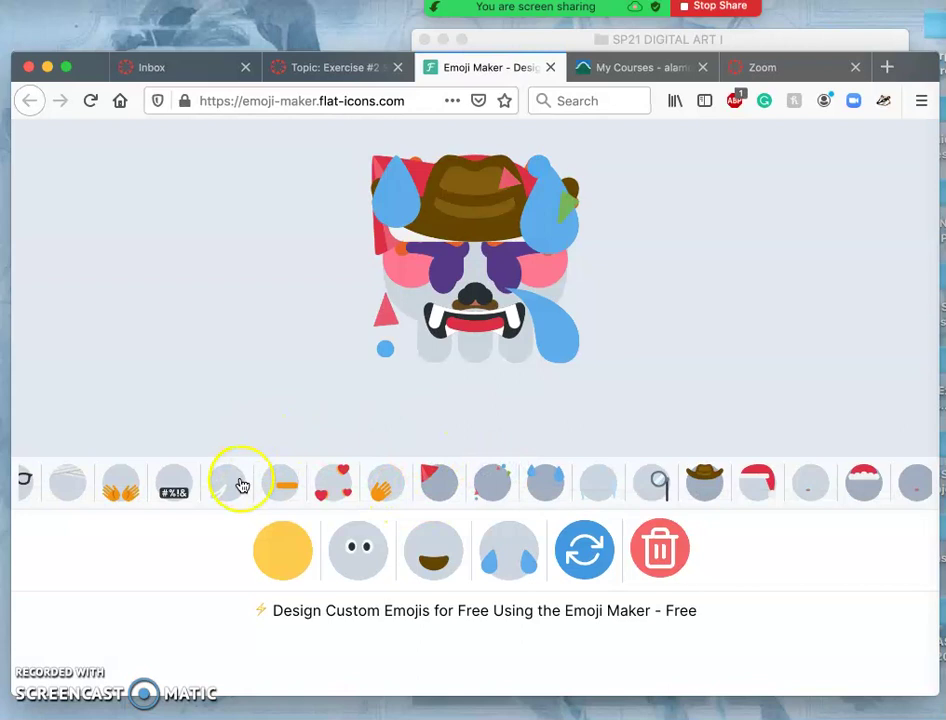
pyautogui.hscroll(-6, 240, 483)
pyautogui.hscroll(-6, 240, 485)
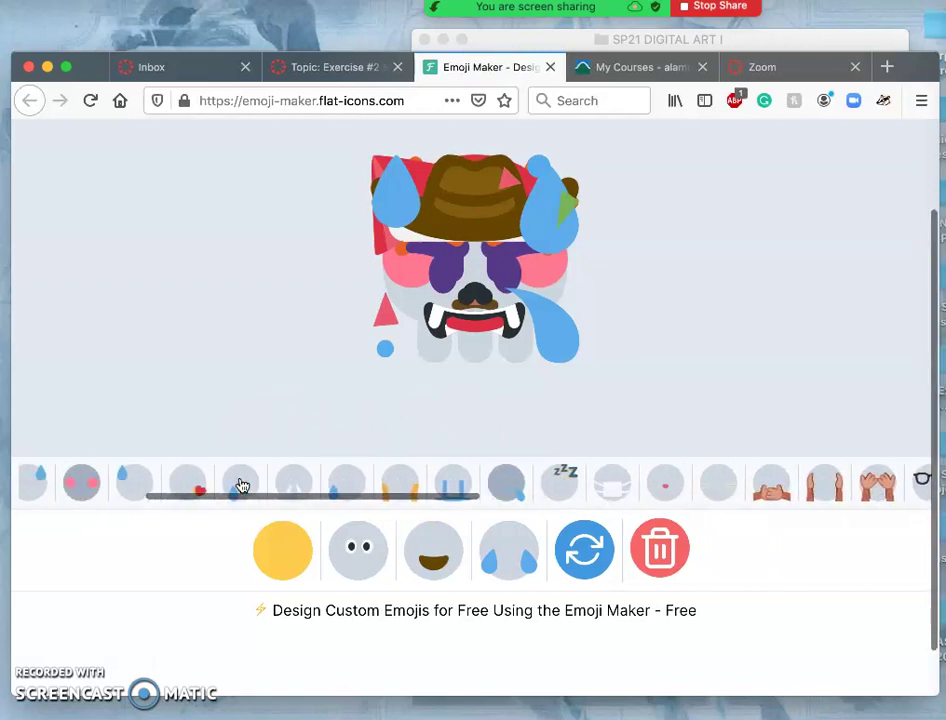
pyautogui.hscroll(5, 242, 486)
pyautogui.hscroll(6, 241, 485)
pyautogui.hscroll(3, 241, 487)
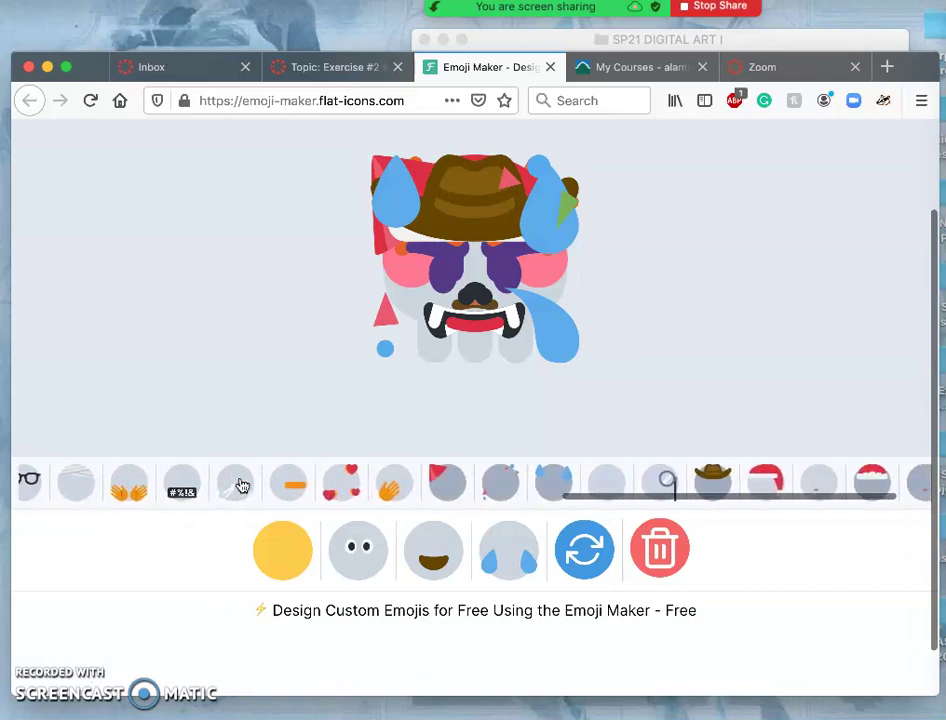
pyautogui.click(312, 464)
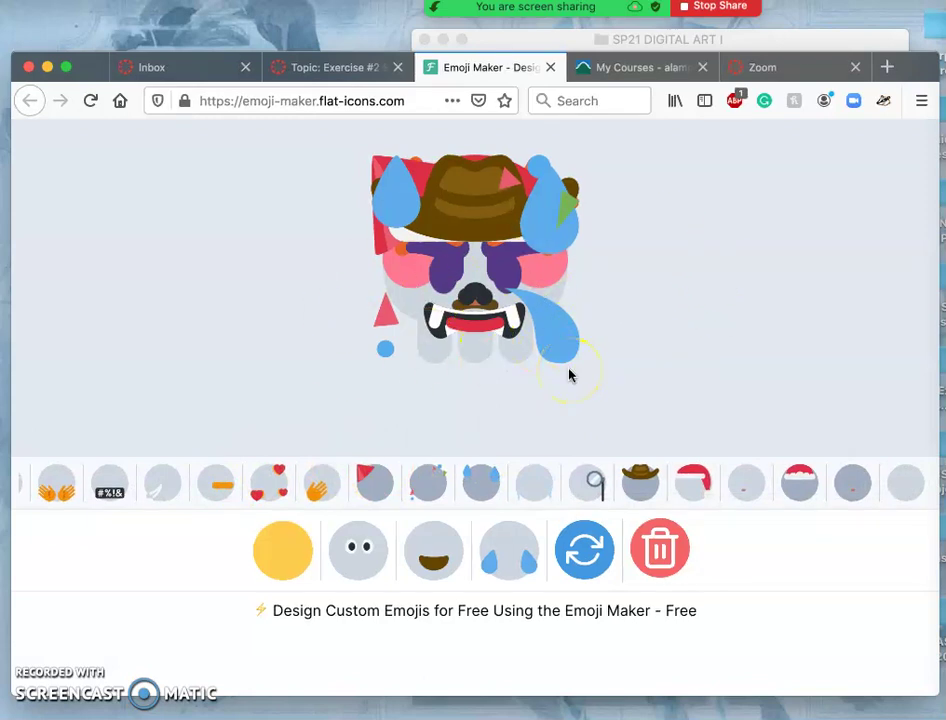
# Try several eye styles, including squinting >.< eyes and brown arched lines.
pyautogui.click(362, 549)
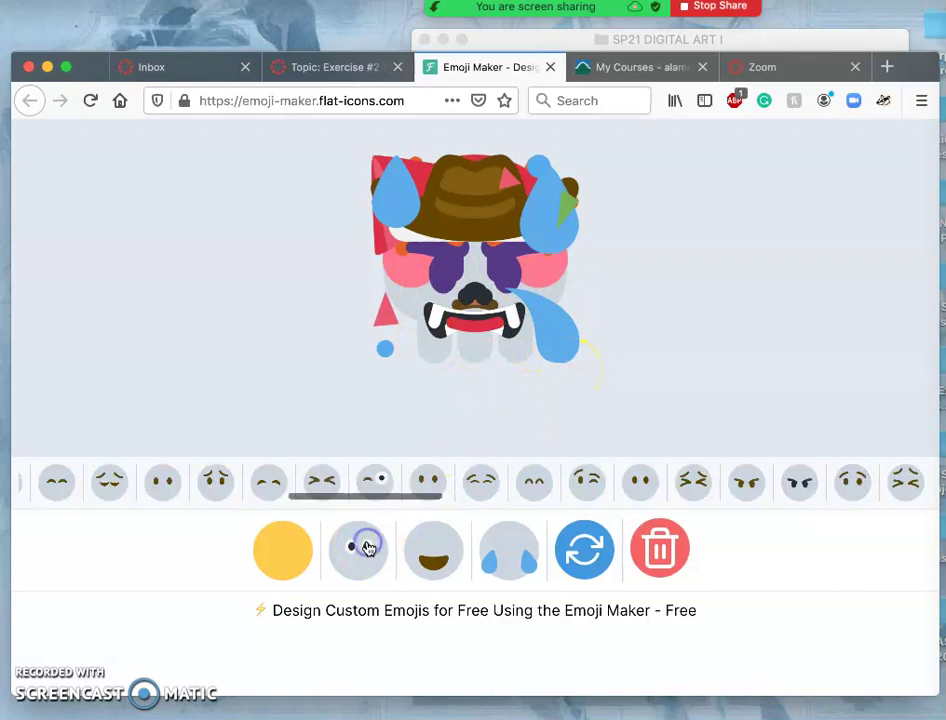
pyautogui.hscroll(-5, 467, 490)
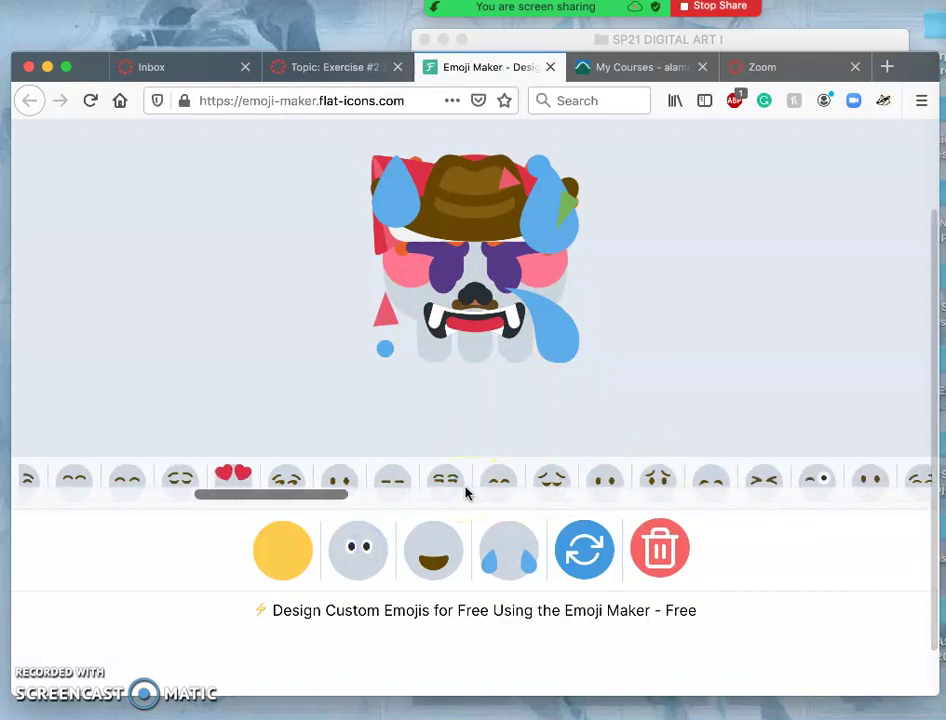
pyautogui.click(342, 480)
pyautogui.hscroll(-2, 347, 481)
pyautogui.click(526, 483)
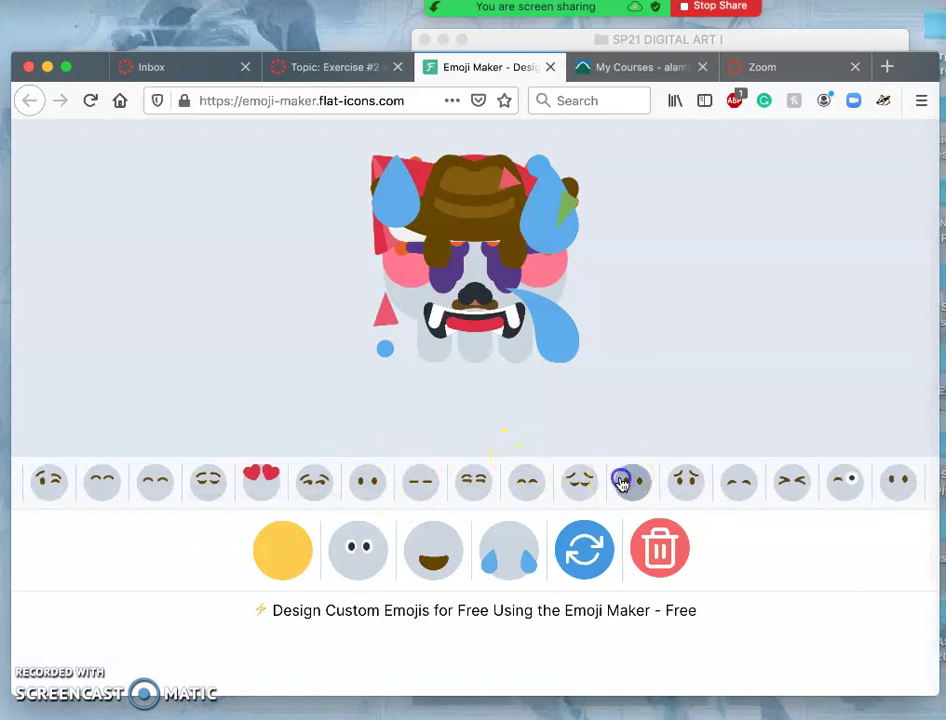
pyautogui.click(523, 482)
pyautogui.click(359, 481)
pyautogui.hscroll(-10, 317, 490)
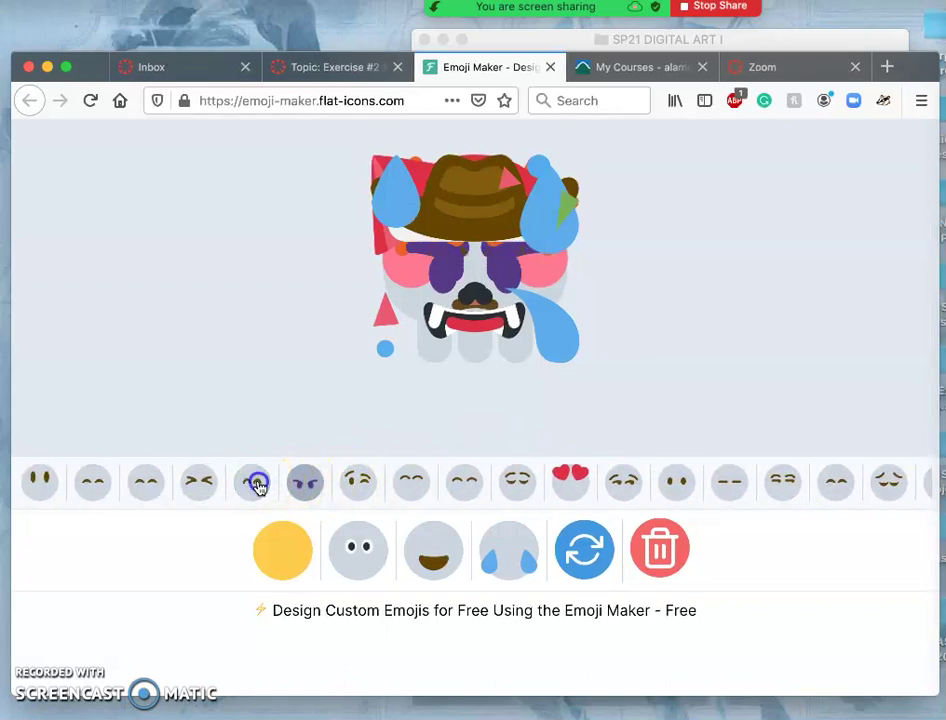
pyautogui.click(195, 482)
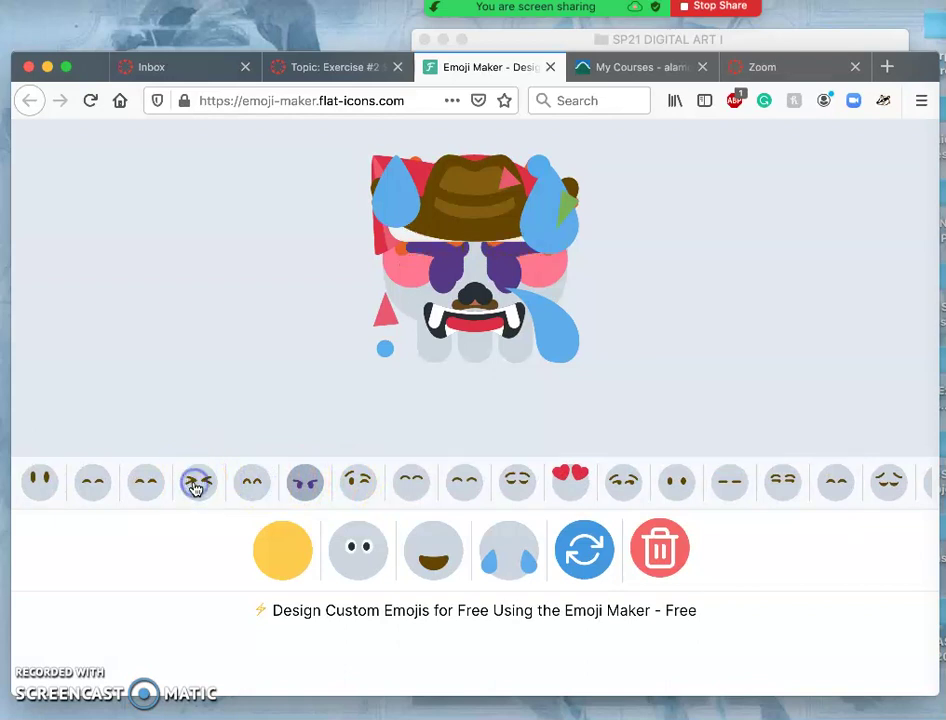
pyautogui.click(114, 485)
pyautogui.click(99, 487)
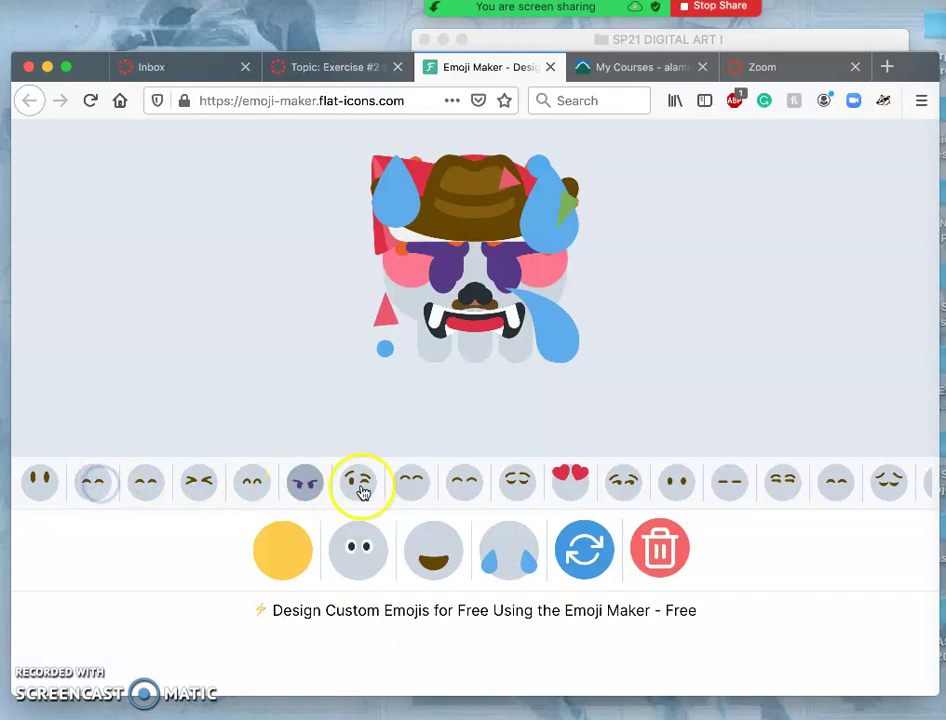
# Try angry yellow eyes, then settle on the purple angry eyes.
pyautogui.hscroll(-4, 386, 481)
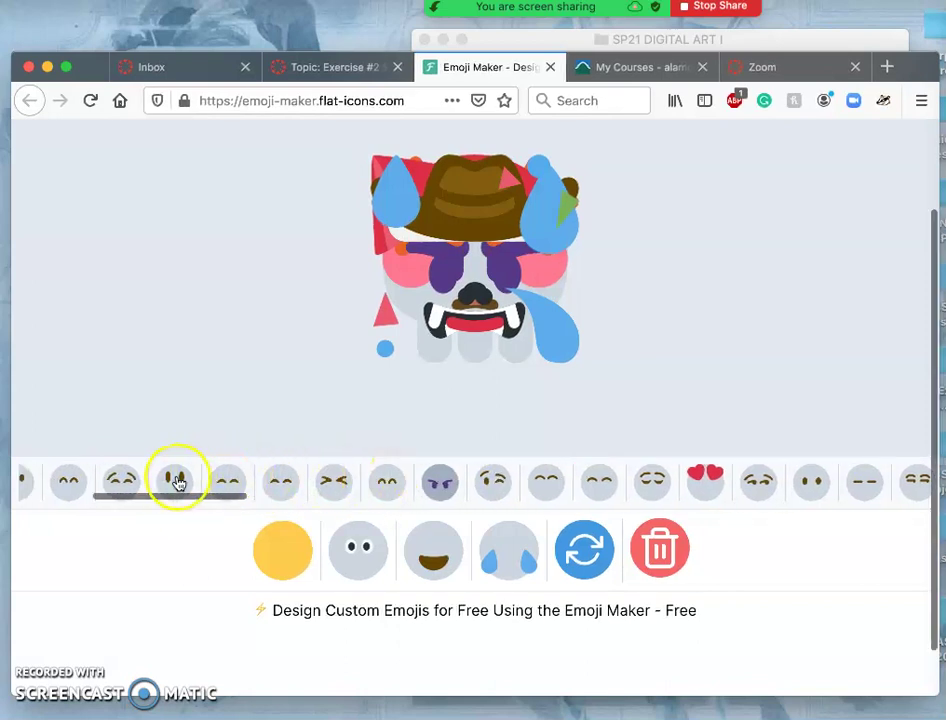
pyautogui.hscroll(-4, 178, 483)
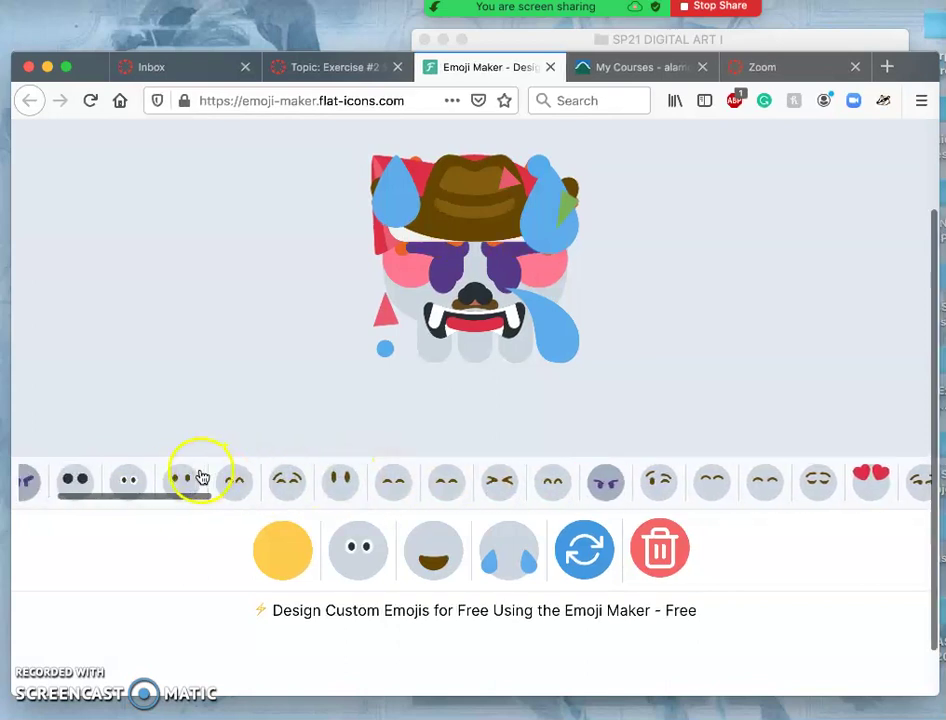
pyautogui.hscroll(-4, 185, 482)
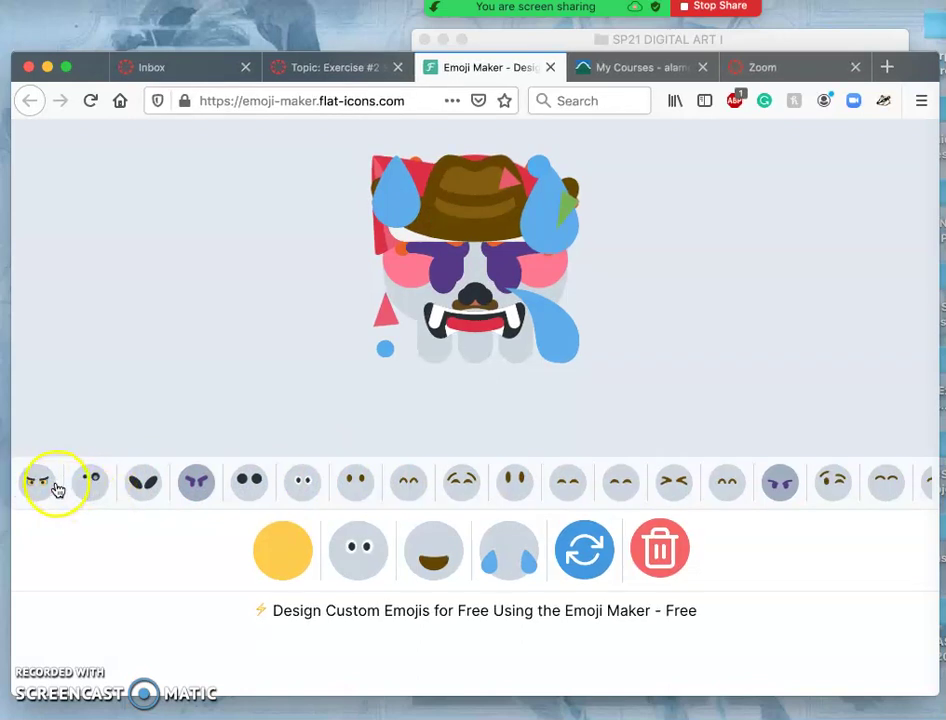
pyautogui.click(45, 486)
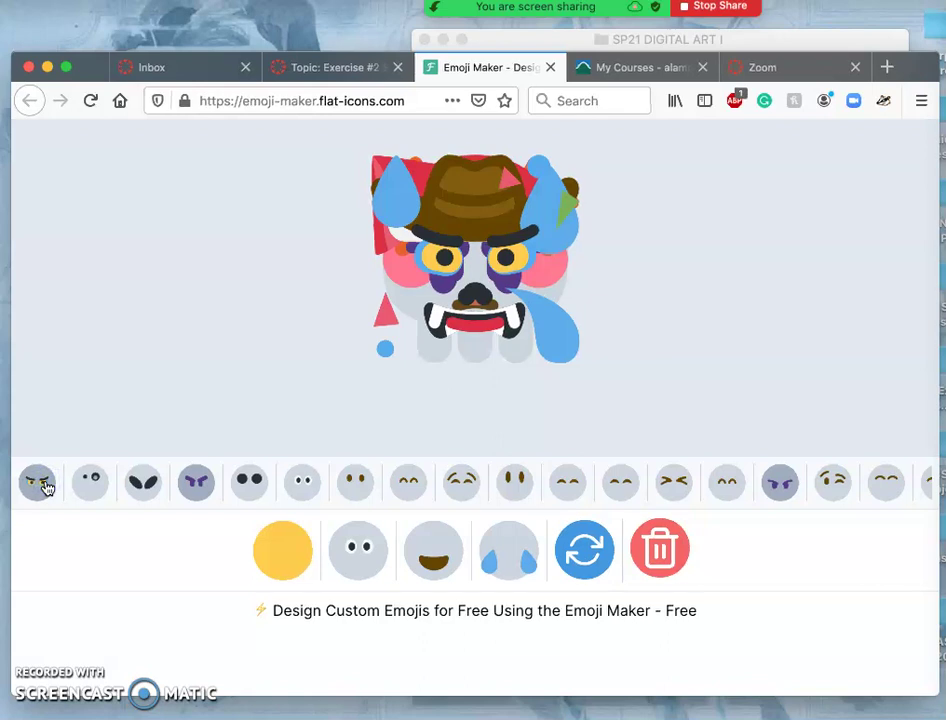
pyautogui.click(197, 485)
pyautogui.hscroll(10, 450, 482)
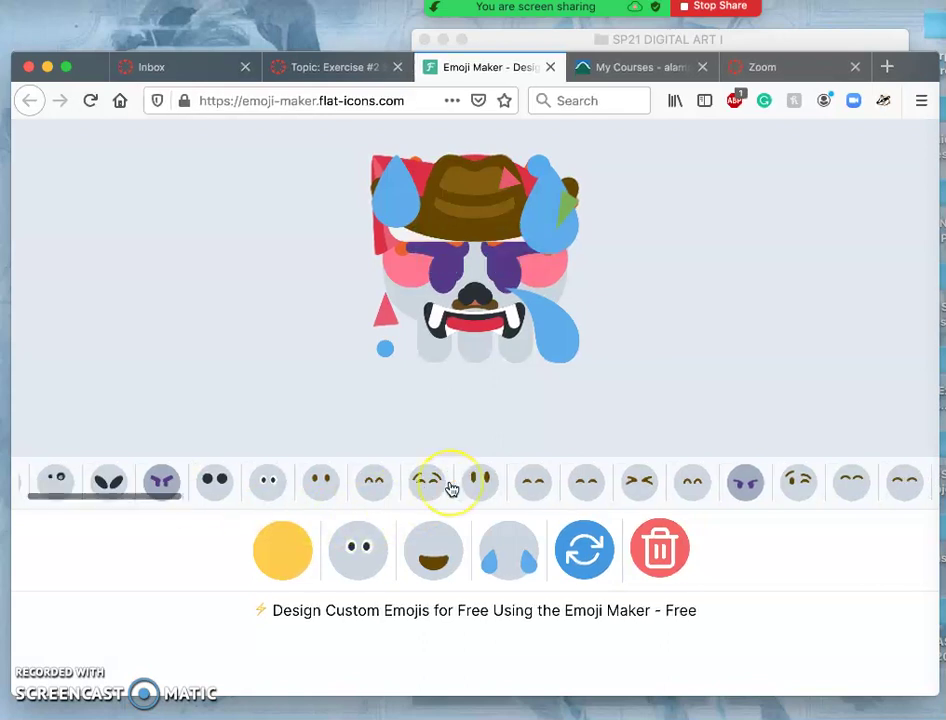
pyautogui.hscroll(5, 450, 487)
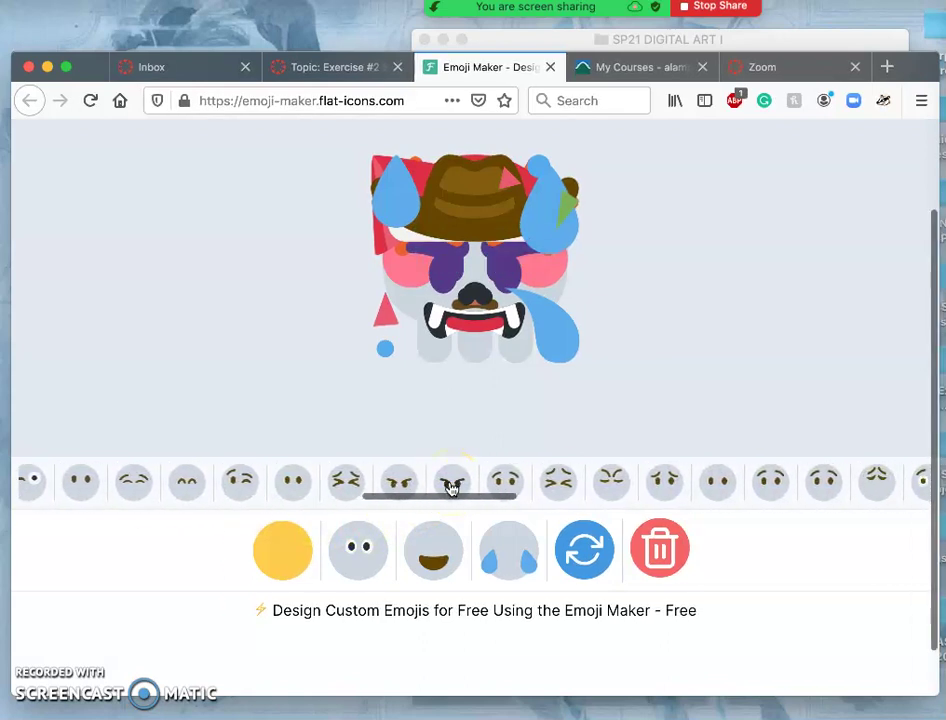
pyautogui.hscroll(6, 452, 487)
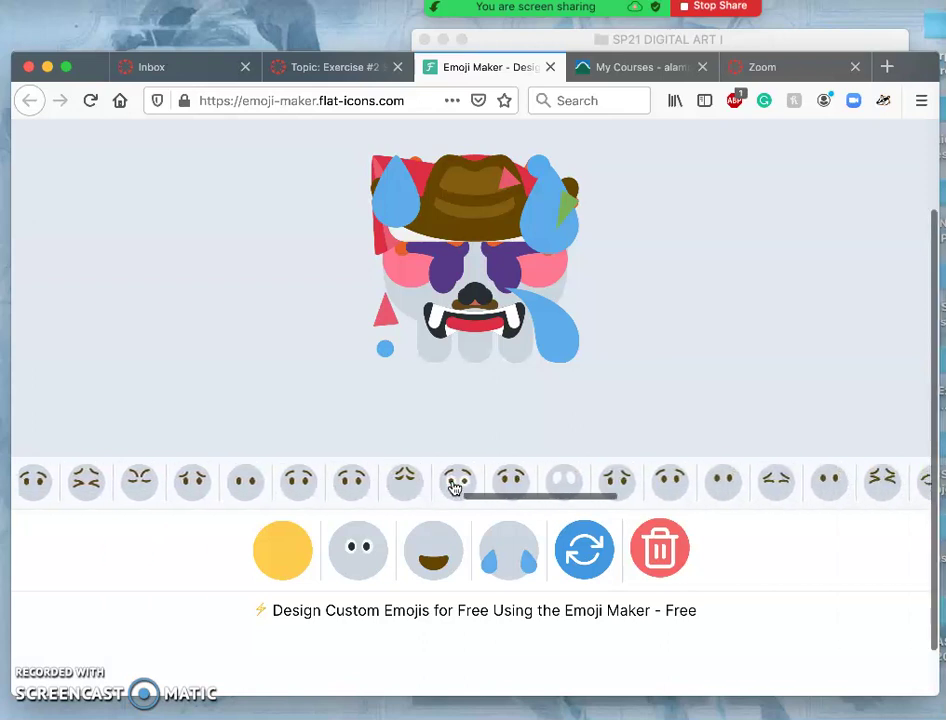
pyautogui.hscroll(5, 450, 486)
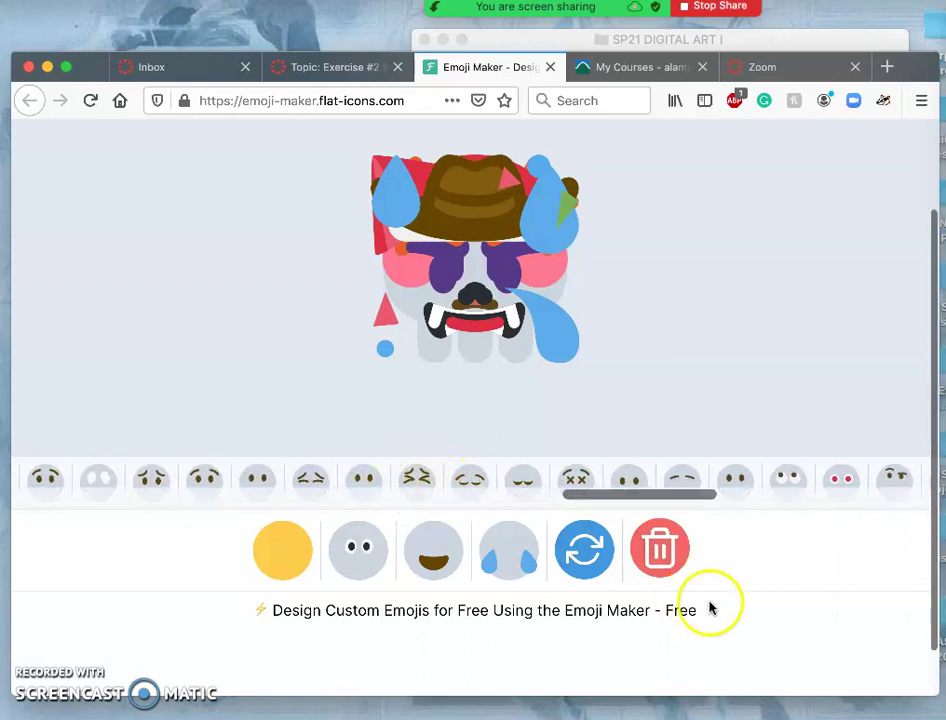
pyautogui.scroll(-1, 720, 609)
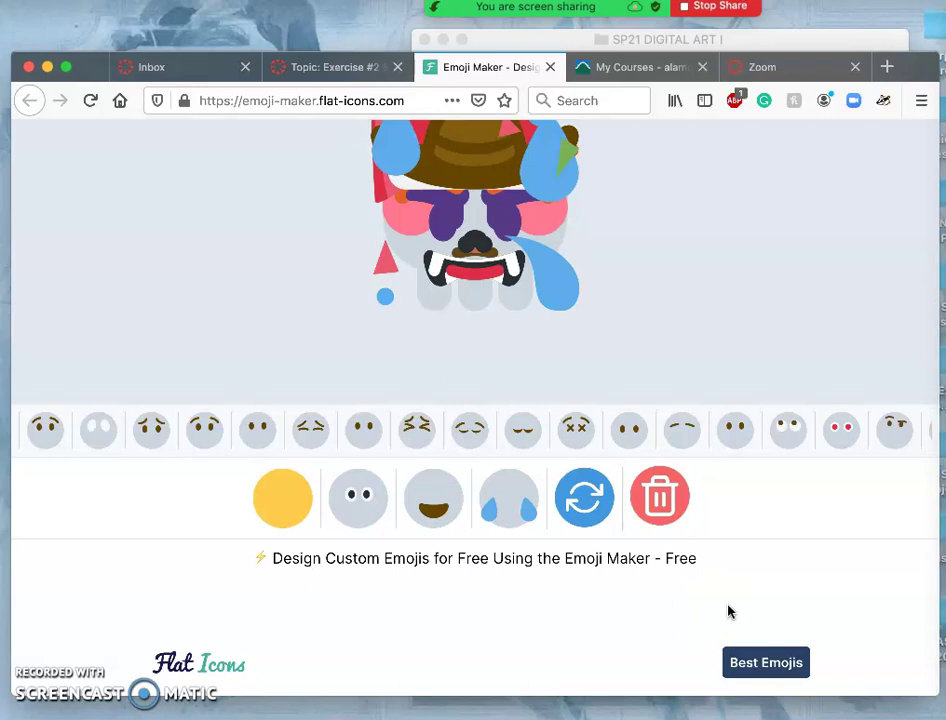
pyautogui.scroll(3, 728, 612)
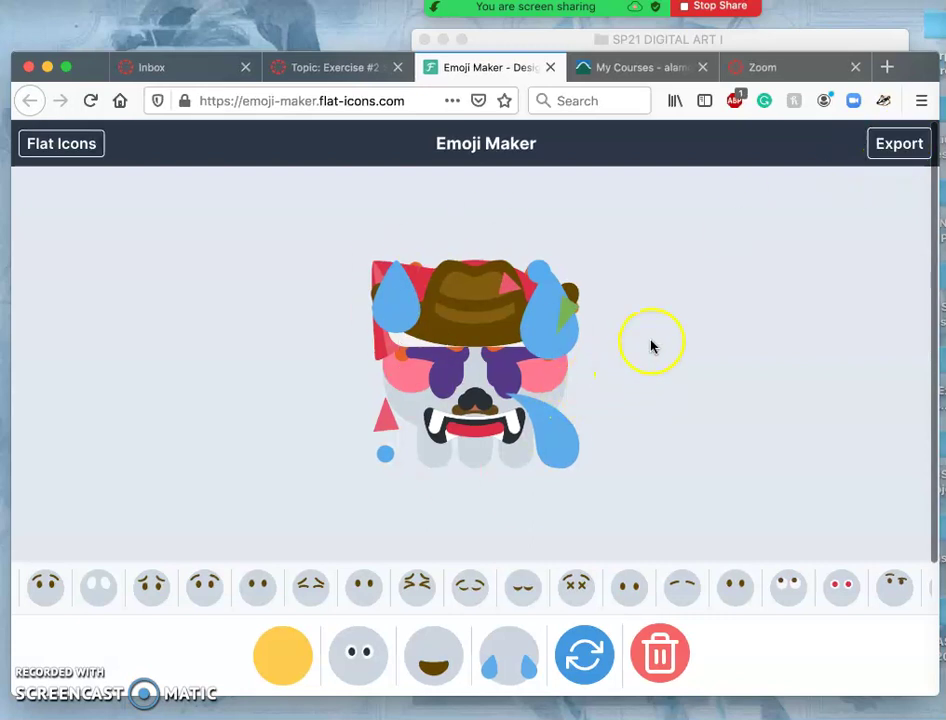
# Download the emoji as a PNG and an SVG, then close the export window.
pyautogui.click(898, 144)
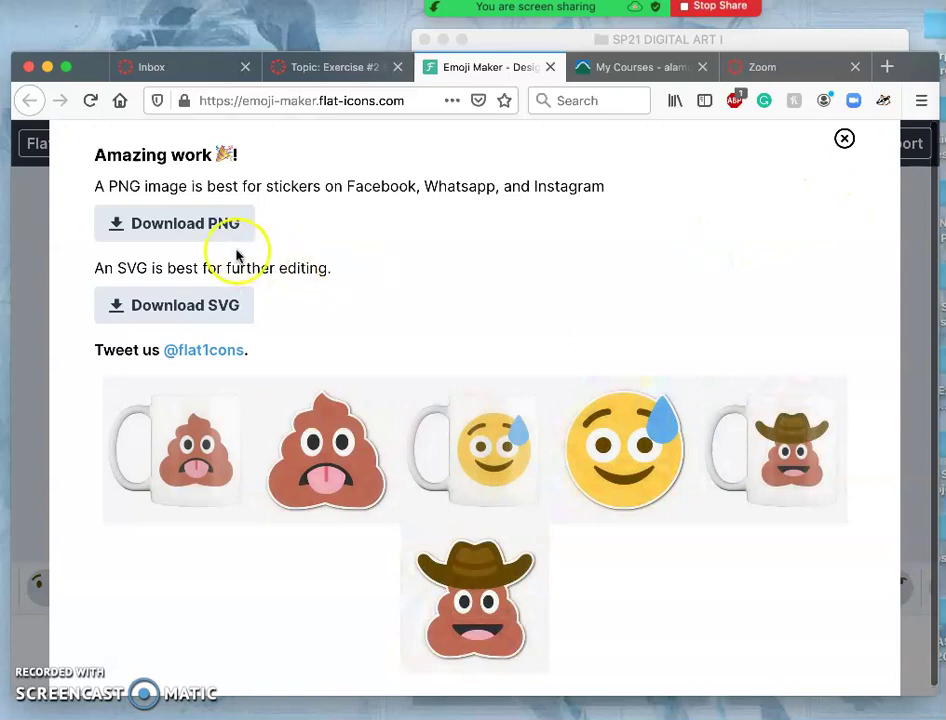
pyautogui.click(193, 241)
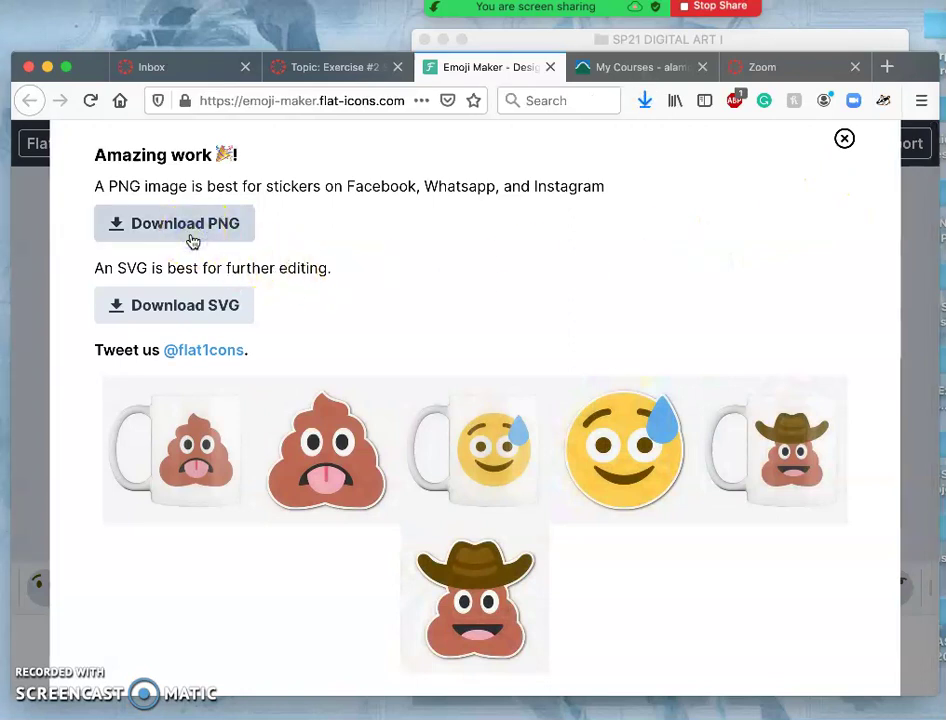
pyautogui.click(188, 303)
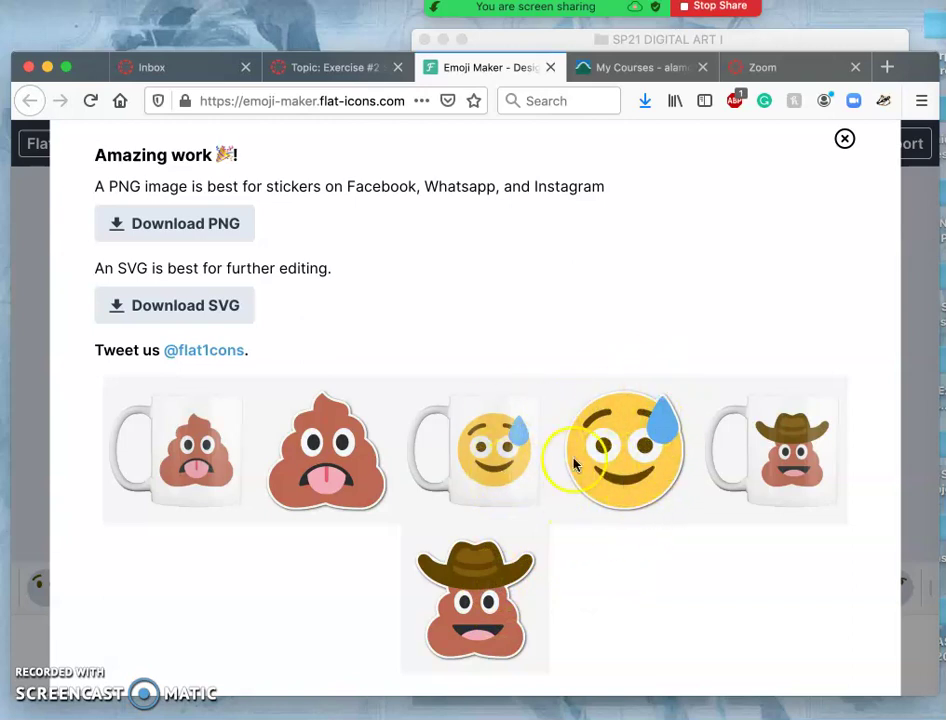
pyautogui.click(845, 139)
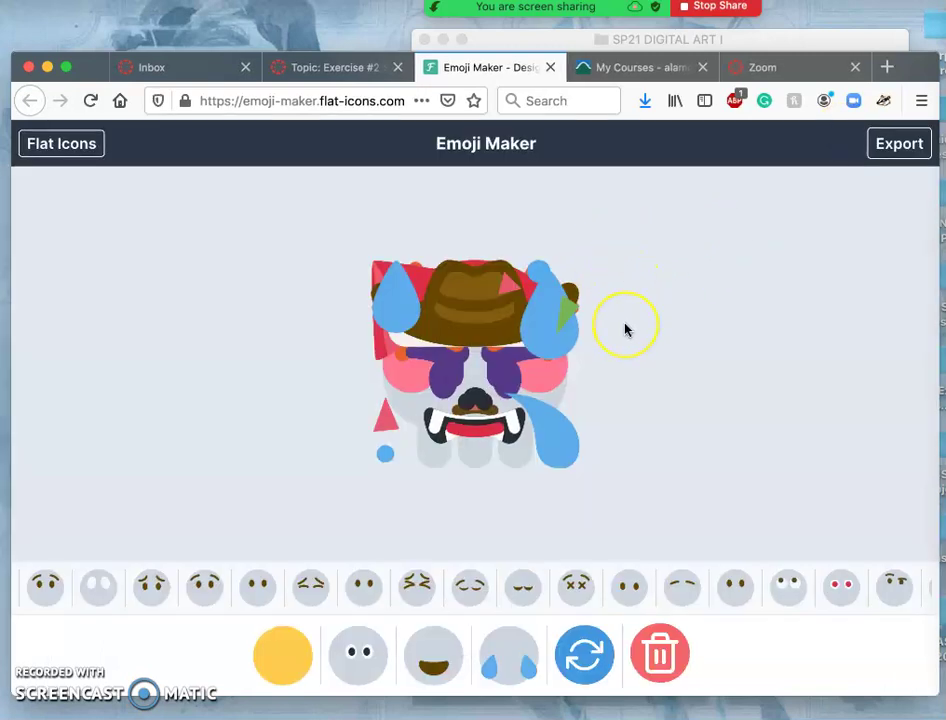
# Readjust the page zoom and clear the grey overlay from the emoji.
pyautogui.press('super+minus')
pyautogui.press('super+plus')
pyautogui.press('super+plus')
pyautogui.press('super+plus')
pyautogui.press('super+plus')
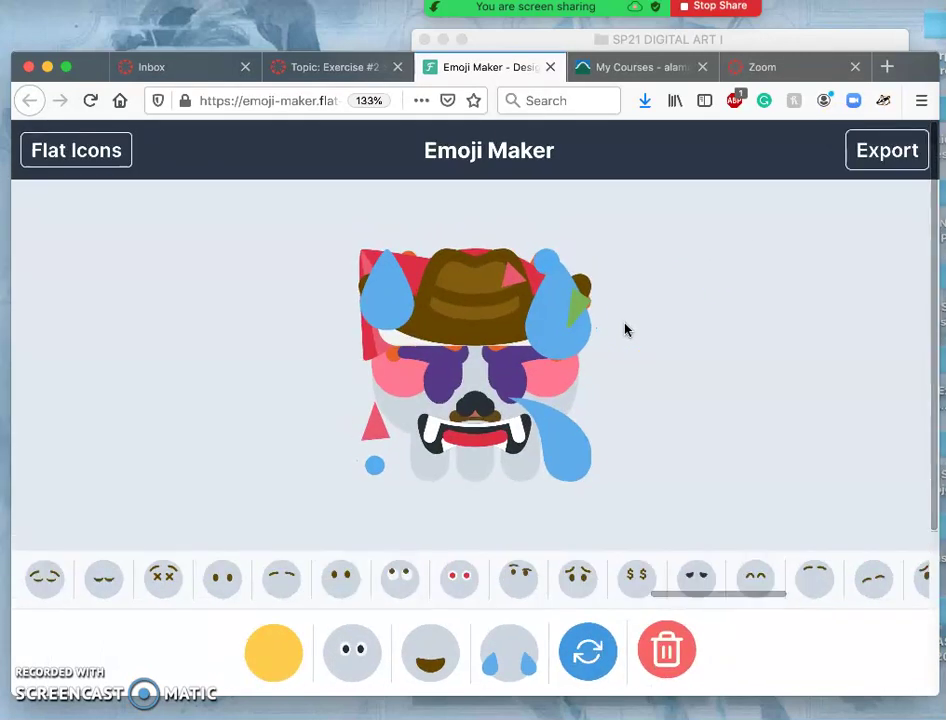
pyautogui.press('super+minus')
pyautogui.click(626, 318)
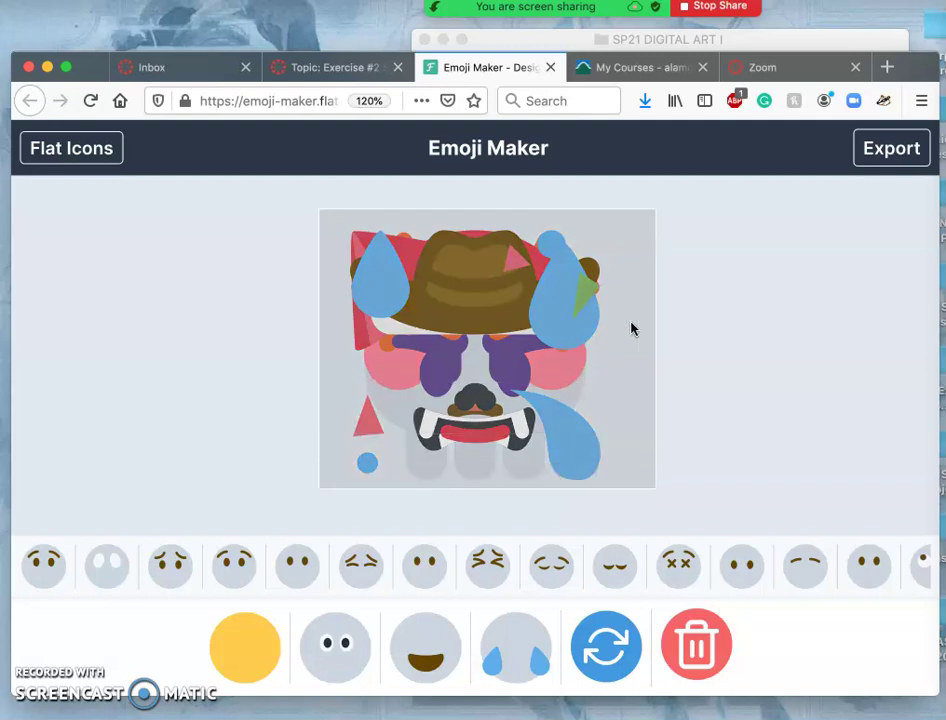
pyautogui.click(627, 515)
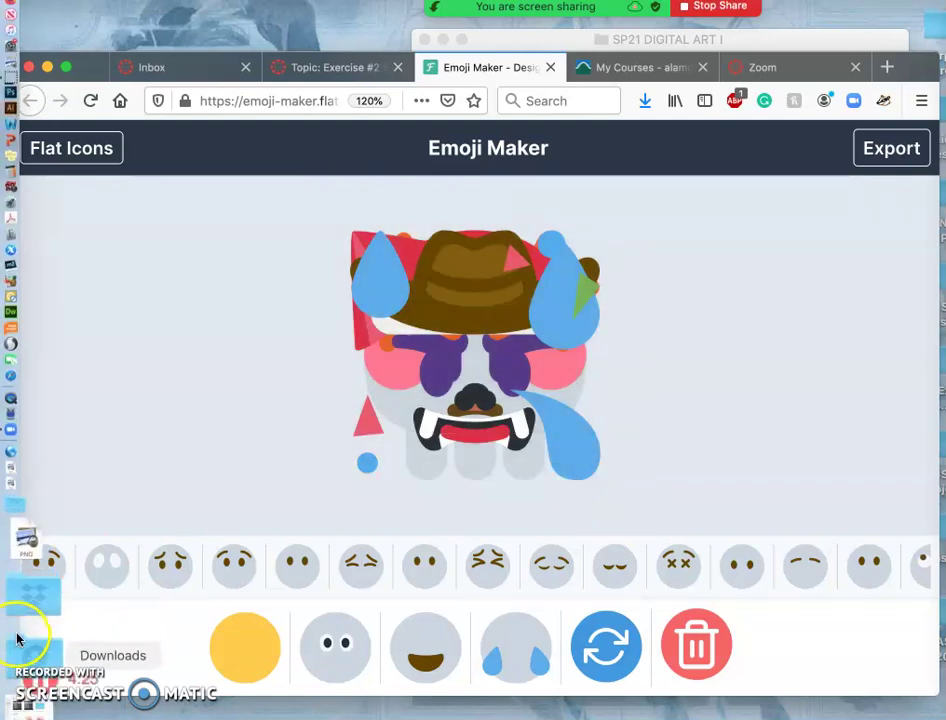
# Move the downloaded emoji PNG onto the Exercise #2 folder, replacing the older copy.
pyautogui.click(24, 643)
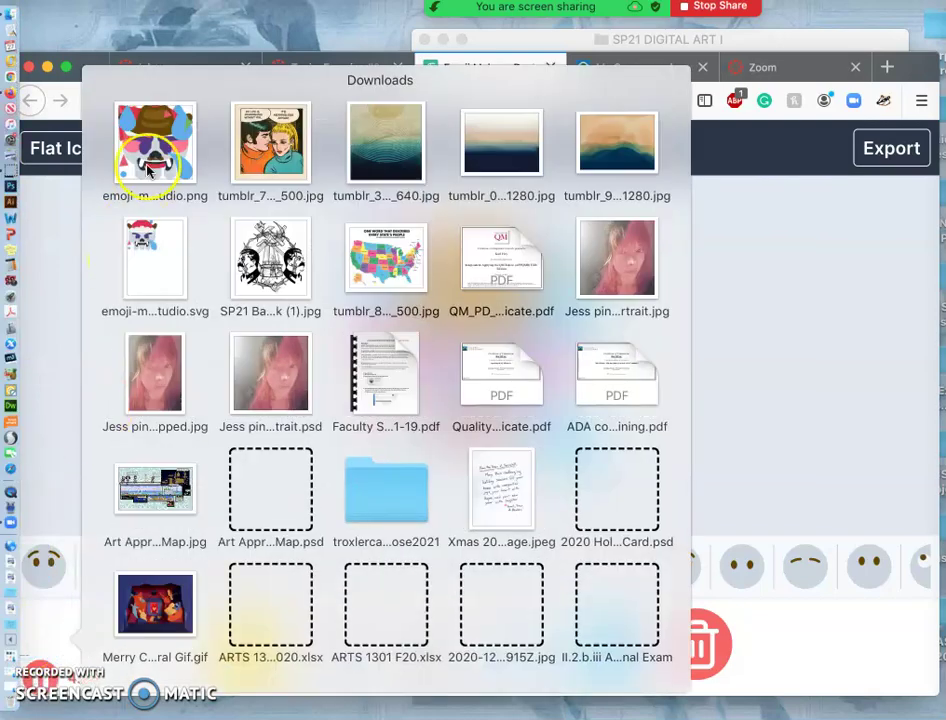
pyautogui.scroll(-5, 586, 630)
pyautogui.click(630, 615)
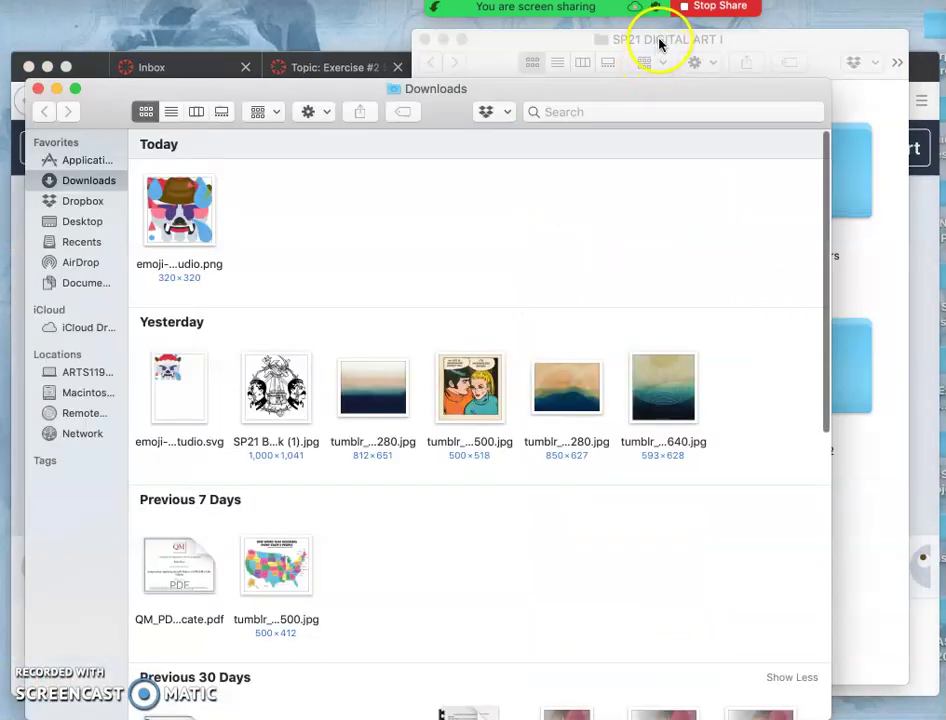
pyautogui.moveTo(659, 42); pyautogui.dragTo(672, 29)
pyautogui.moveTo(180, 160); pyautogui.dragTo(786, 369)
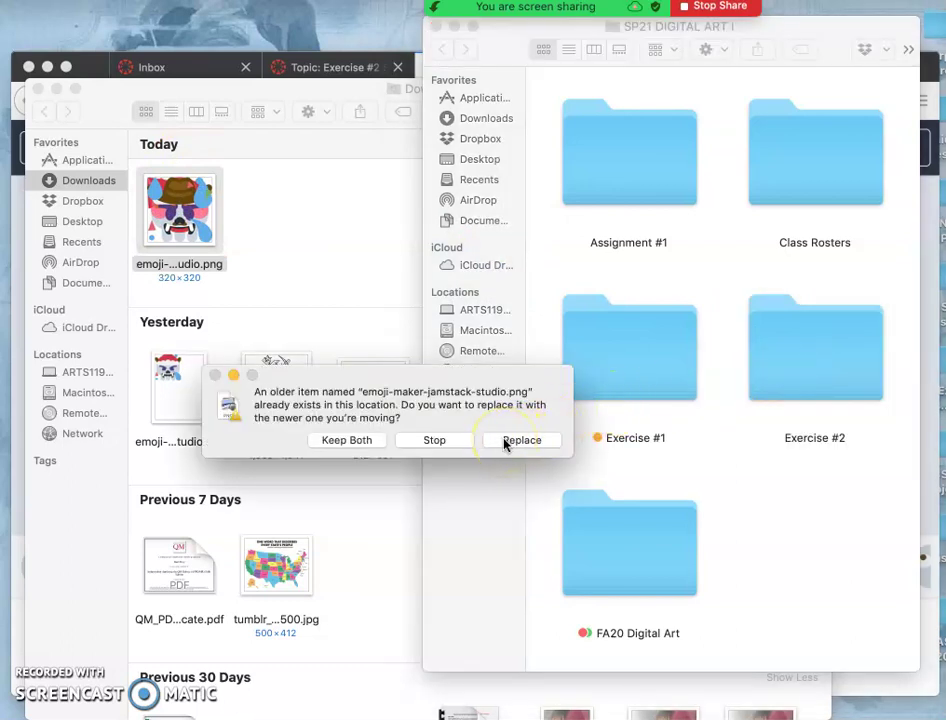
pyautogui.click(347, 440)
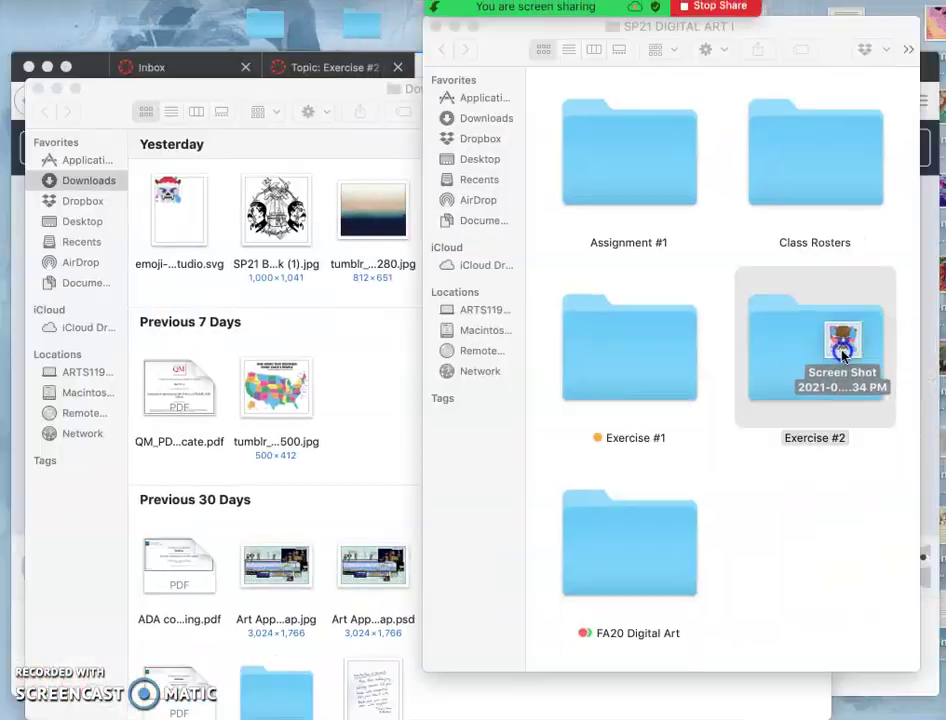
# Move the screenshot into Exercise #2, open that folder, then return to the browser.
pyautogui.moveTo(838, 349); pyautogui.dragTo(838, 353)
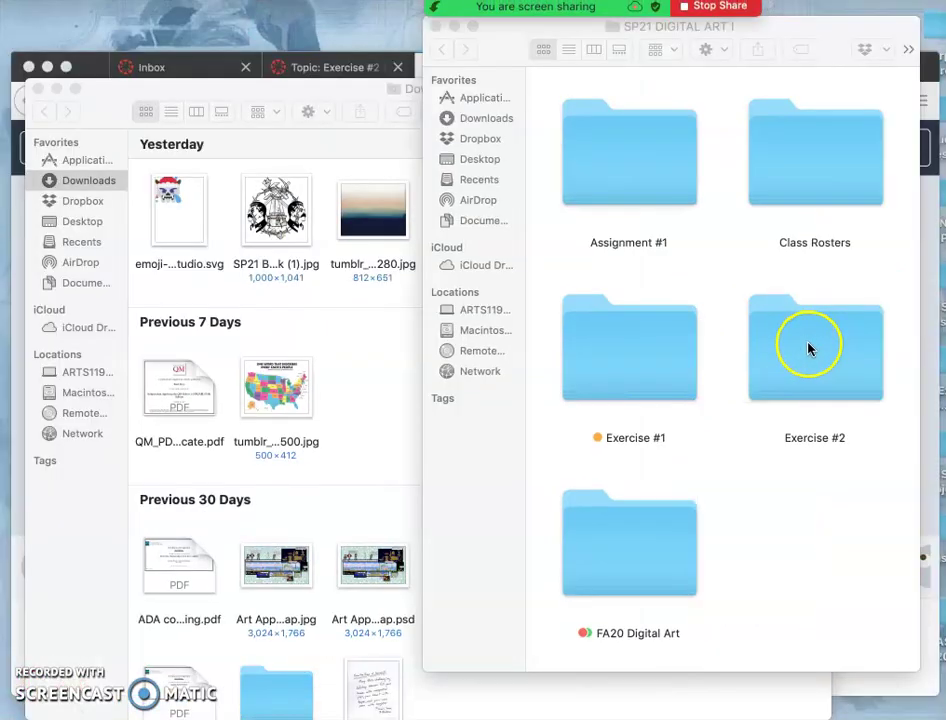
pyautogui.click(810, 346)
pyautogui.doubleClick(810, 346)
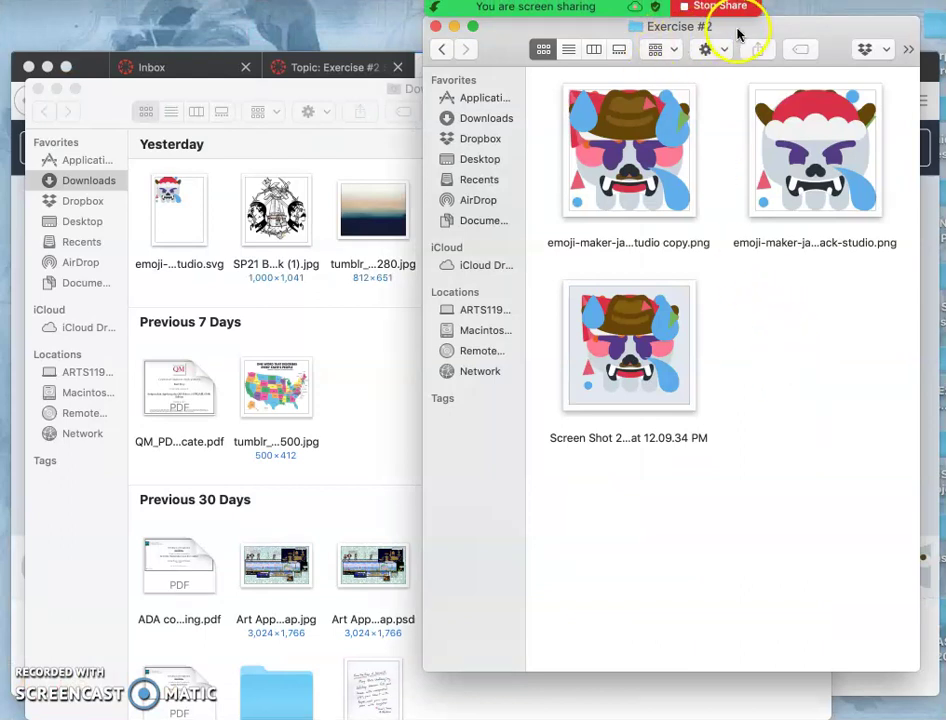
pyautogui.moveTo(737, 35); pyautogui.dragTo(358, 44)
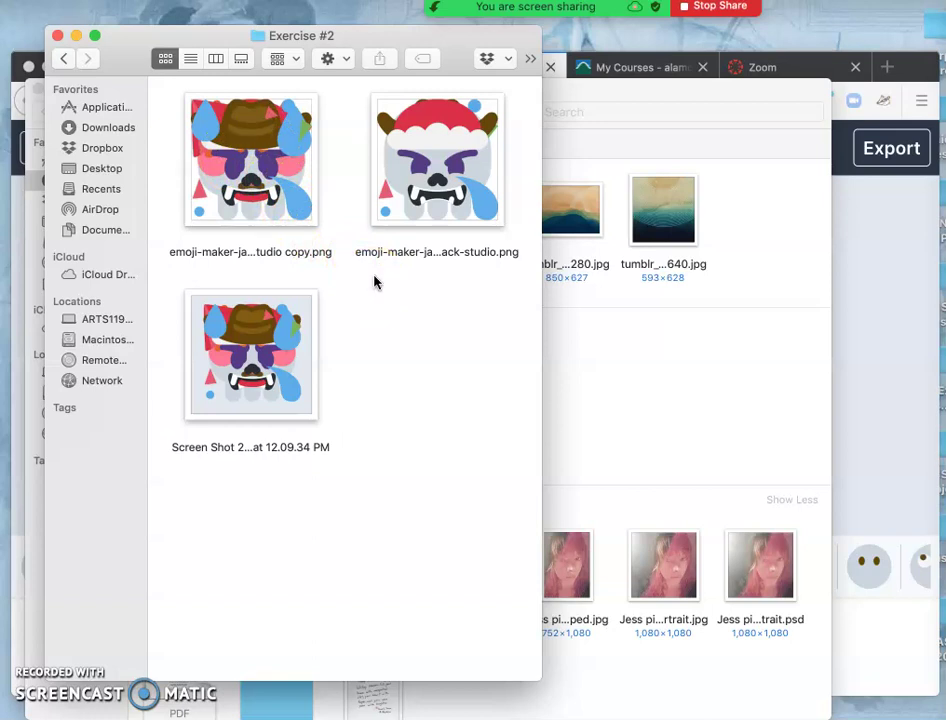
pyautogui.click(466, 146)
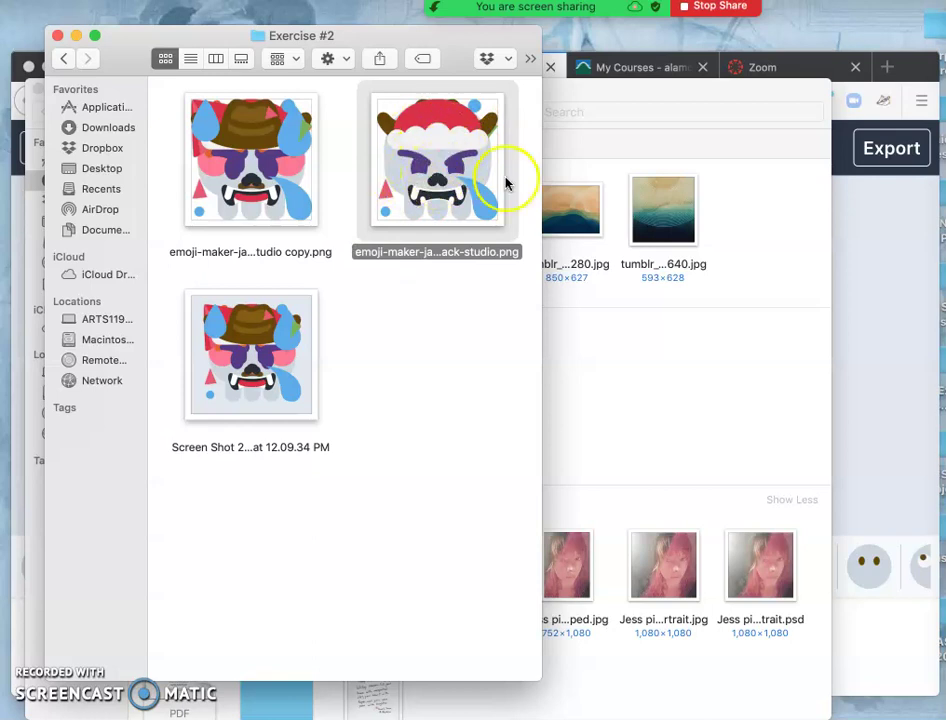
pyautogui.click(872, 241)
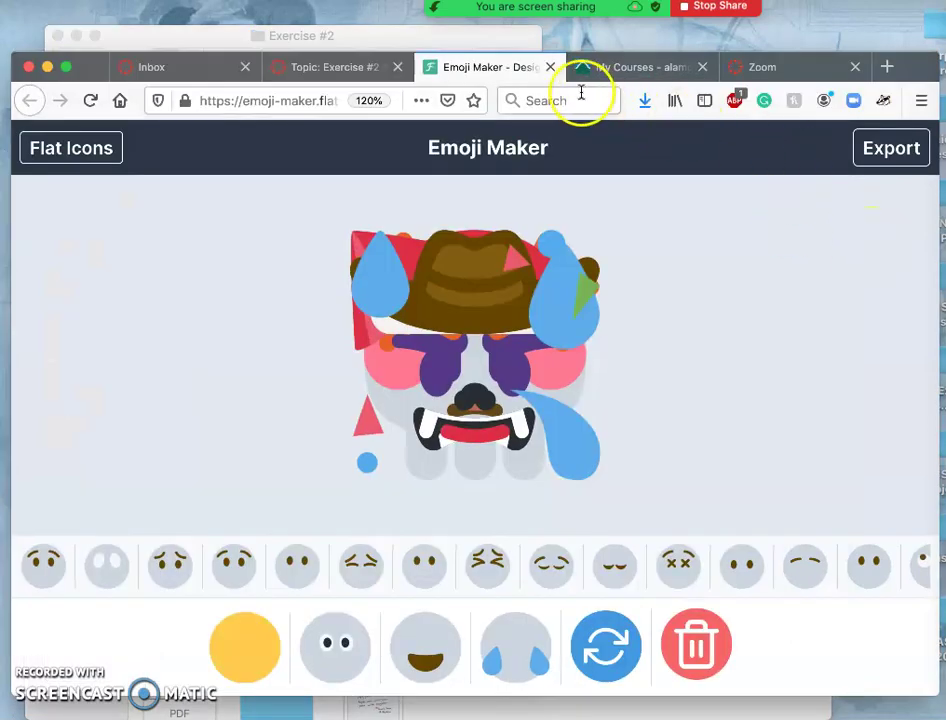
# Close the Emoji Maker tab and scroll through the Exercise #2 discussion page.
pyautogui.click(549, 67)
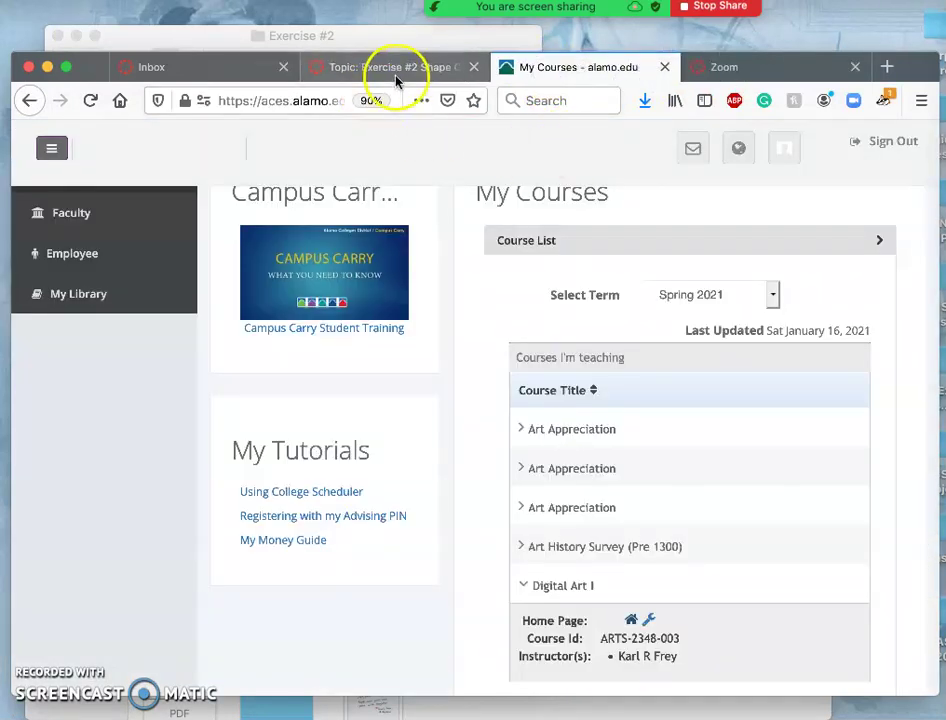
pyautogui.click(400, 70)
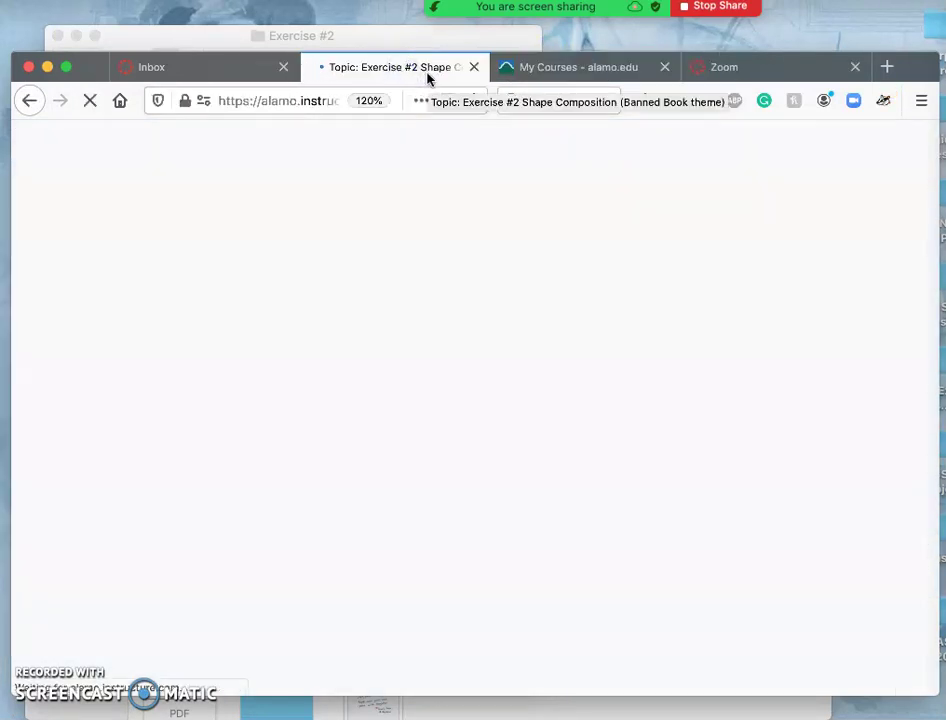
pyautogui.click(587, 417)
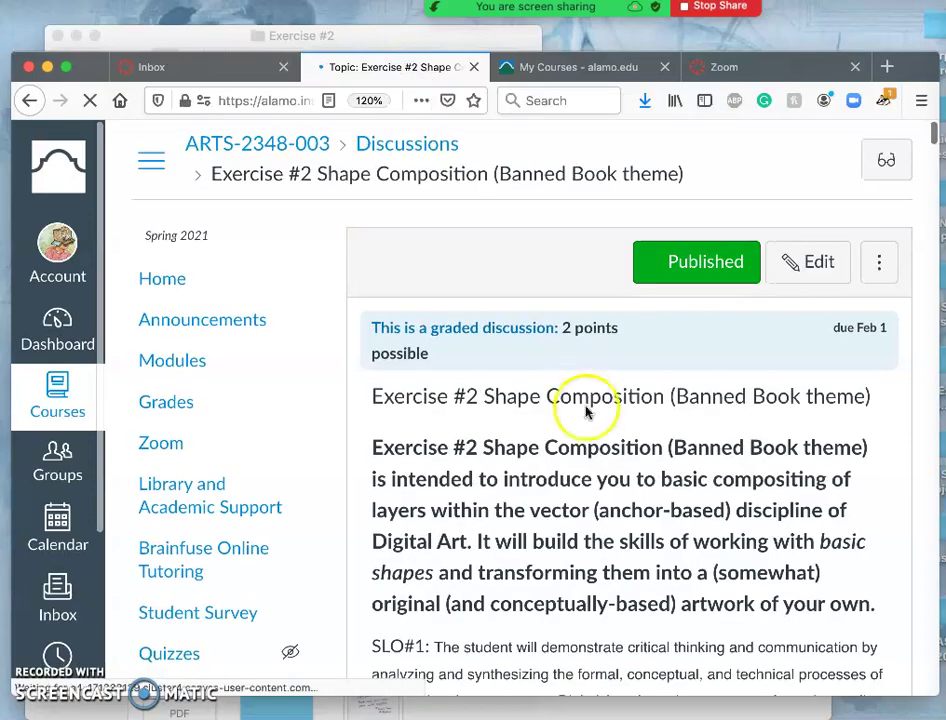
pyautogui.scroll(-1, 587, 418)
pyautogui.scroll(-15, 587, 420)
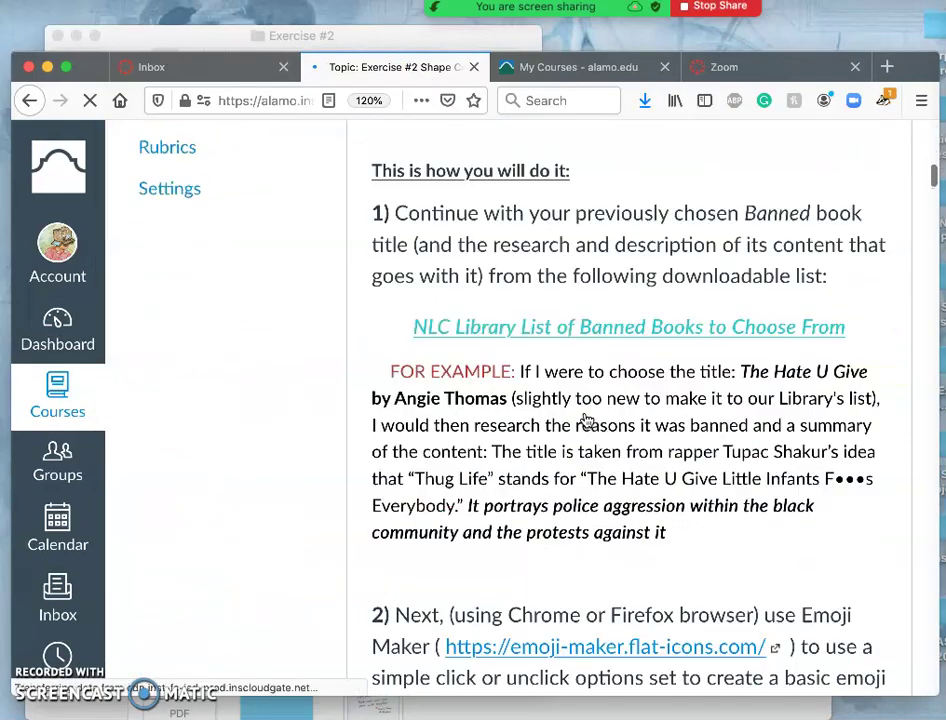
pyautogui.scroll(-8, 587, 420)
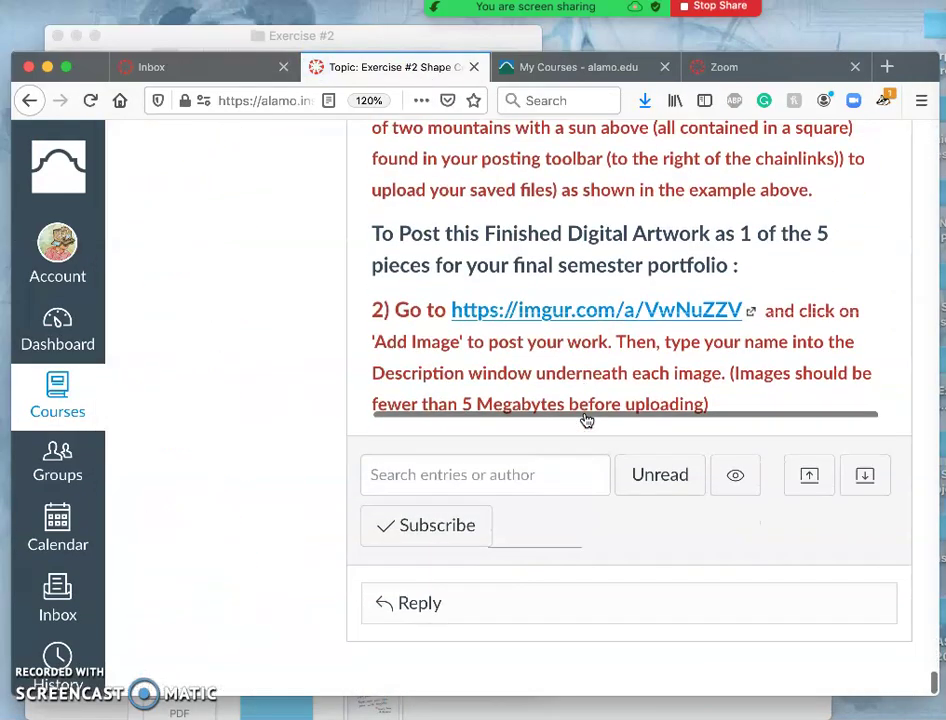
# Open the step 4a Photopea link in a new tab.
pyautogui.scroll(15, 600, 282)
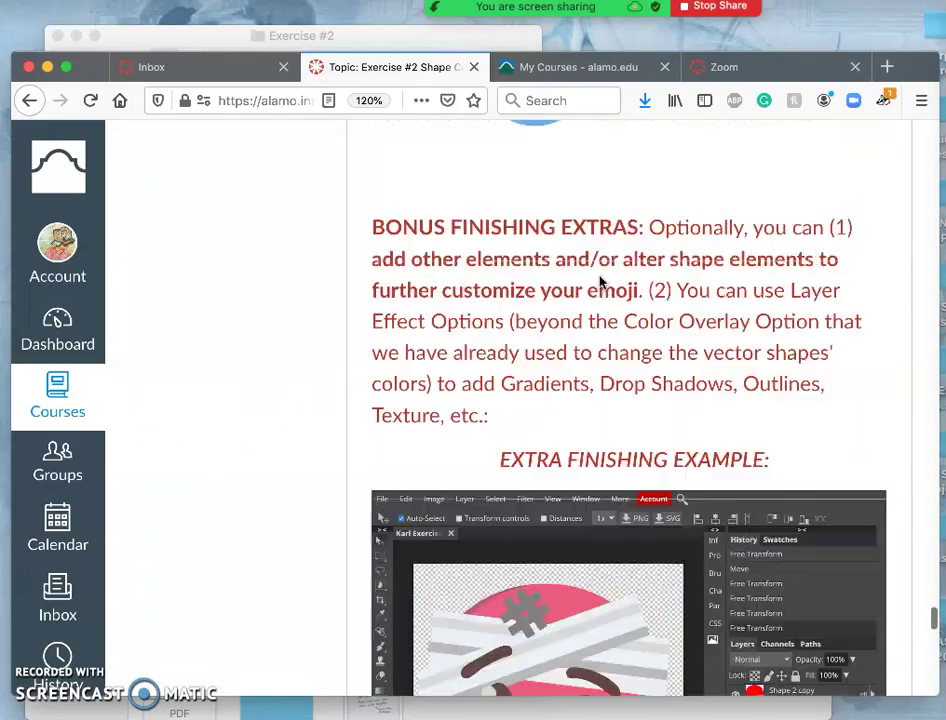
pyautogui.scroll(15, 600, 282)
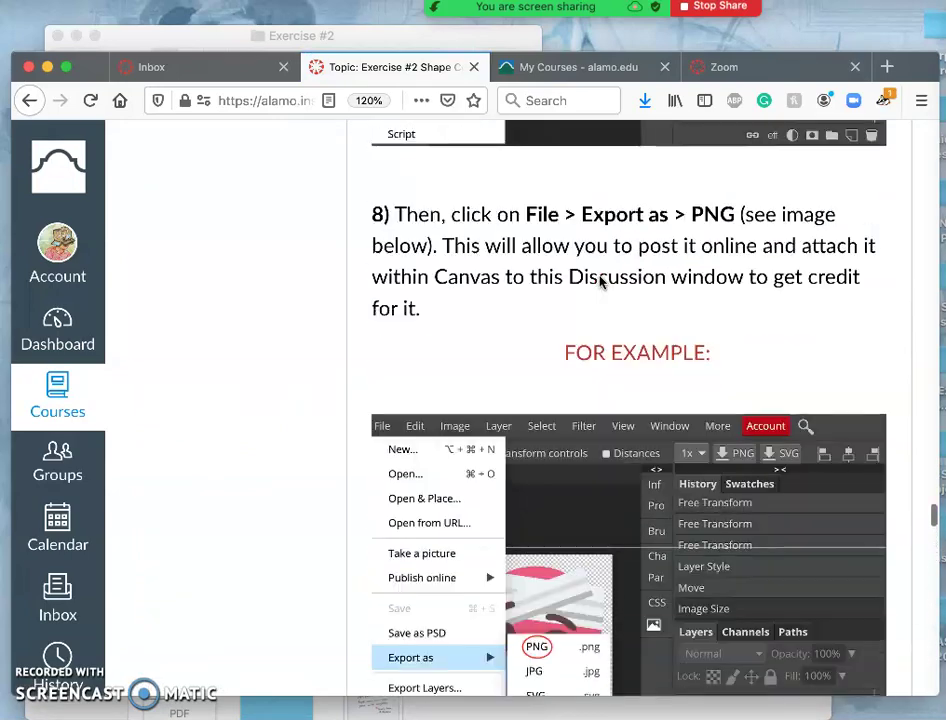
pyautogui.scroll(15, 600, 282)
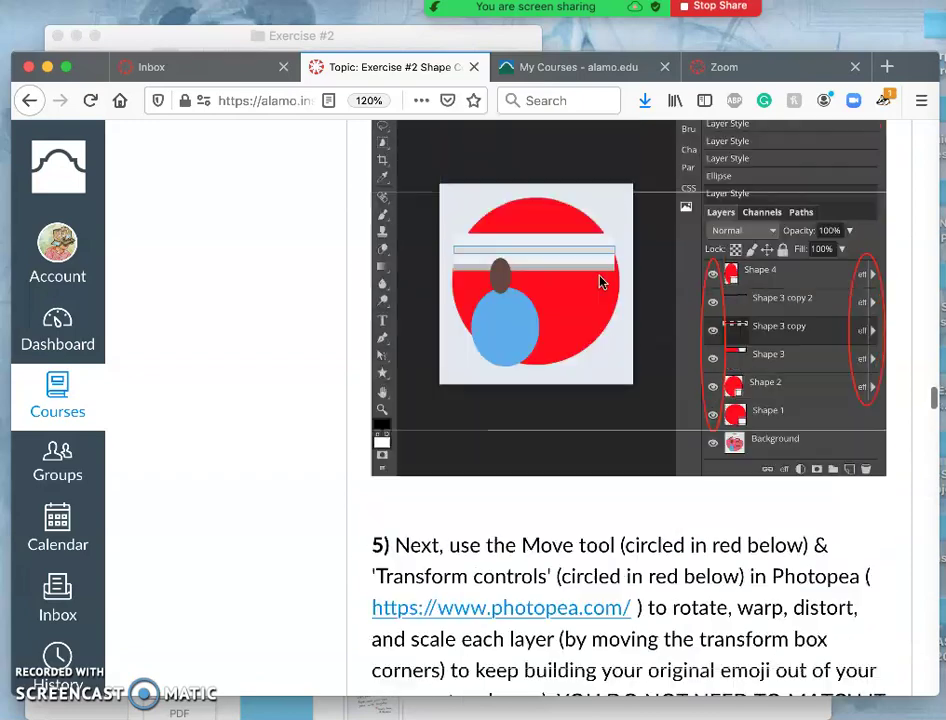
pyautogui.scroll(12, 600, 282)
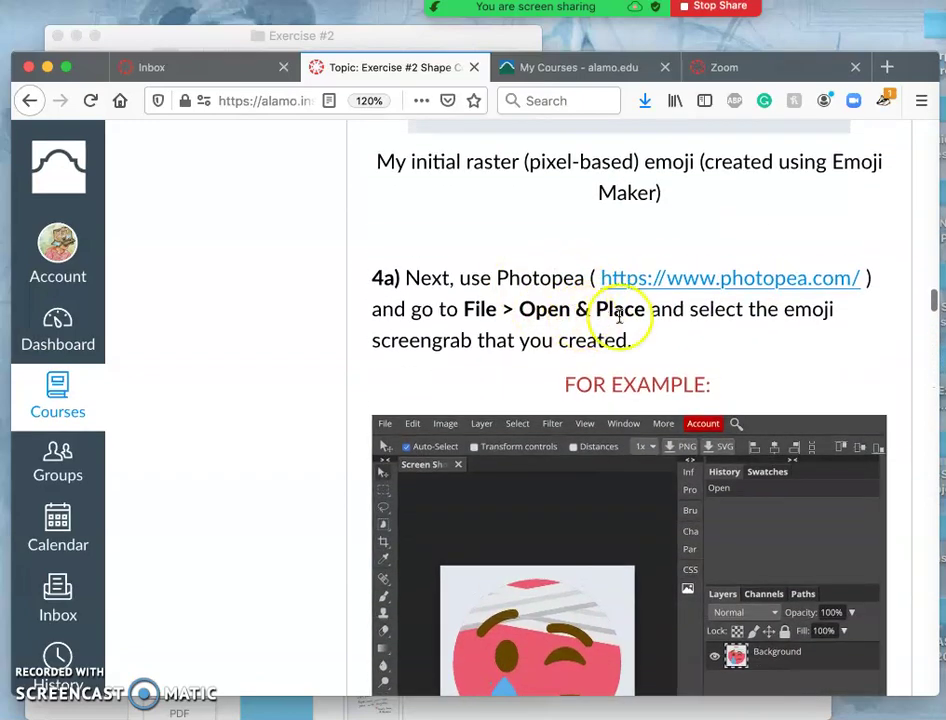
pyautogui.rightClick(678, 283)
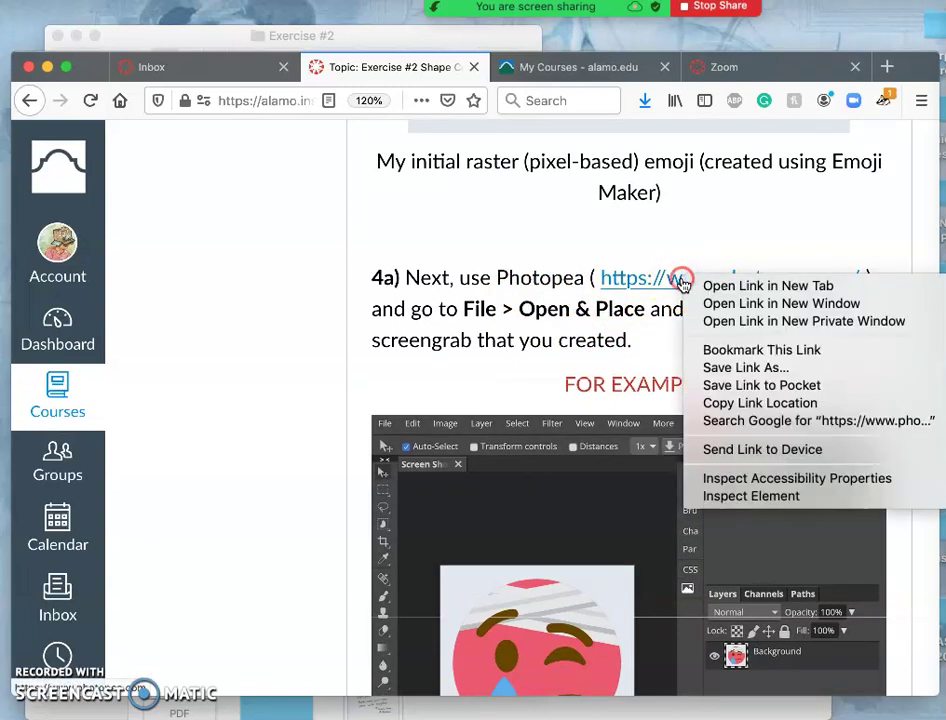
pyautogui.click(724, 283)
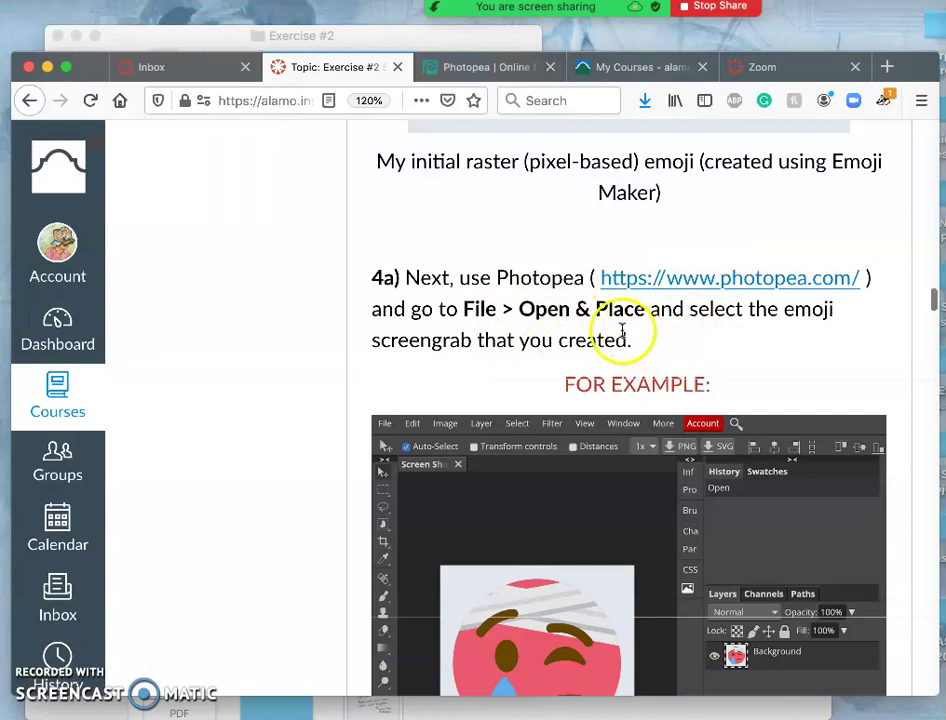
# In Photopea, open the emoji-maker PNG from SP21 DIGITAL ART I > Exercise #2.
pyautogui.click(491, 70)
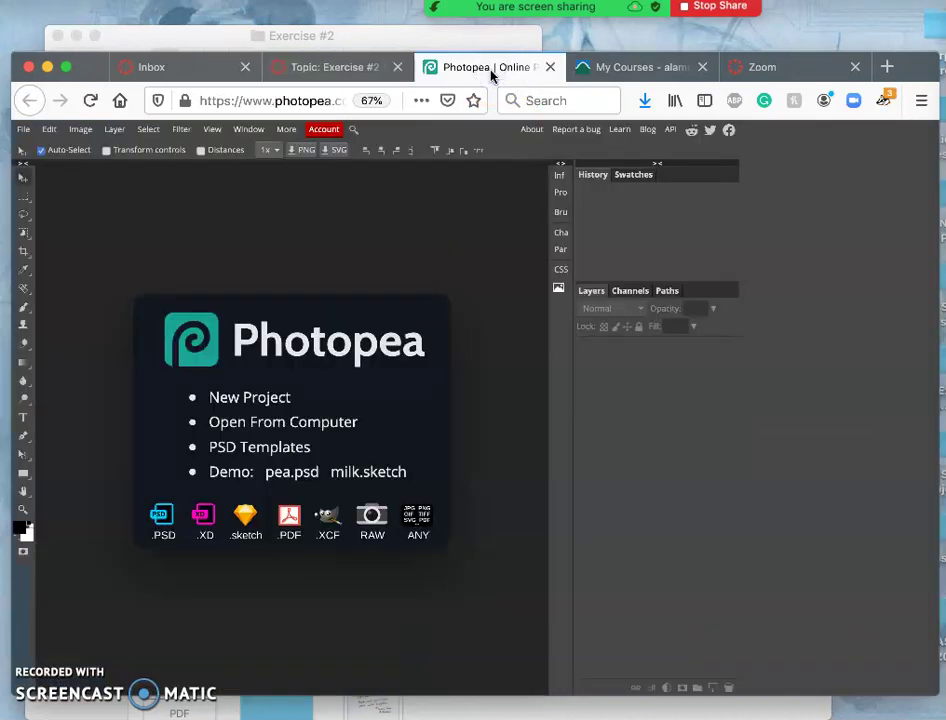
pyautogui.click(256, 425)
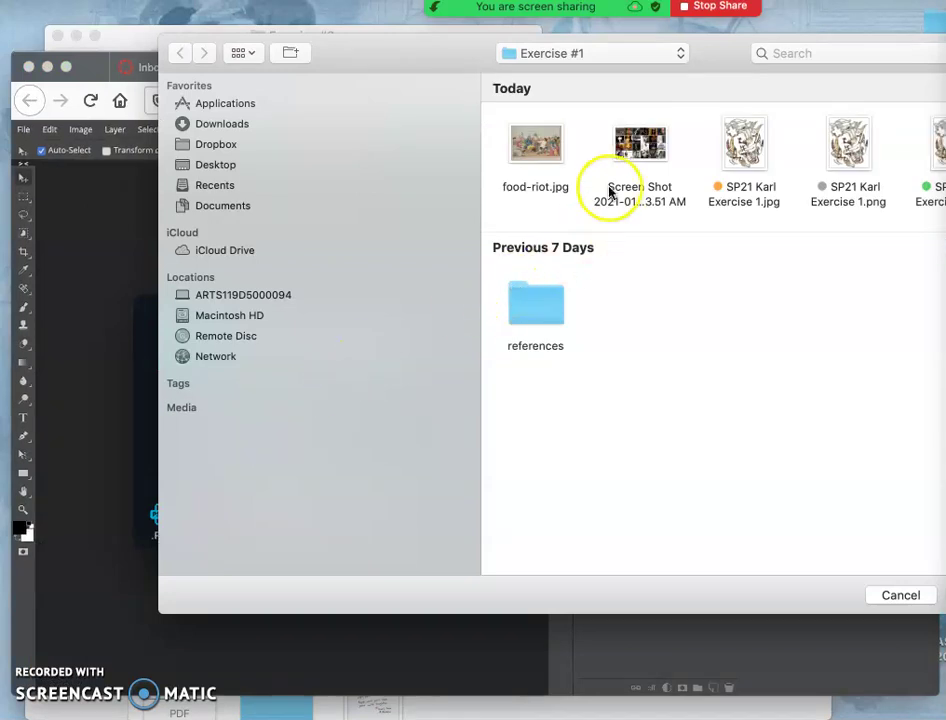
pyautogui.click(536, 58)
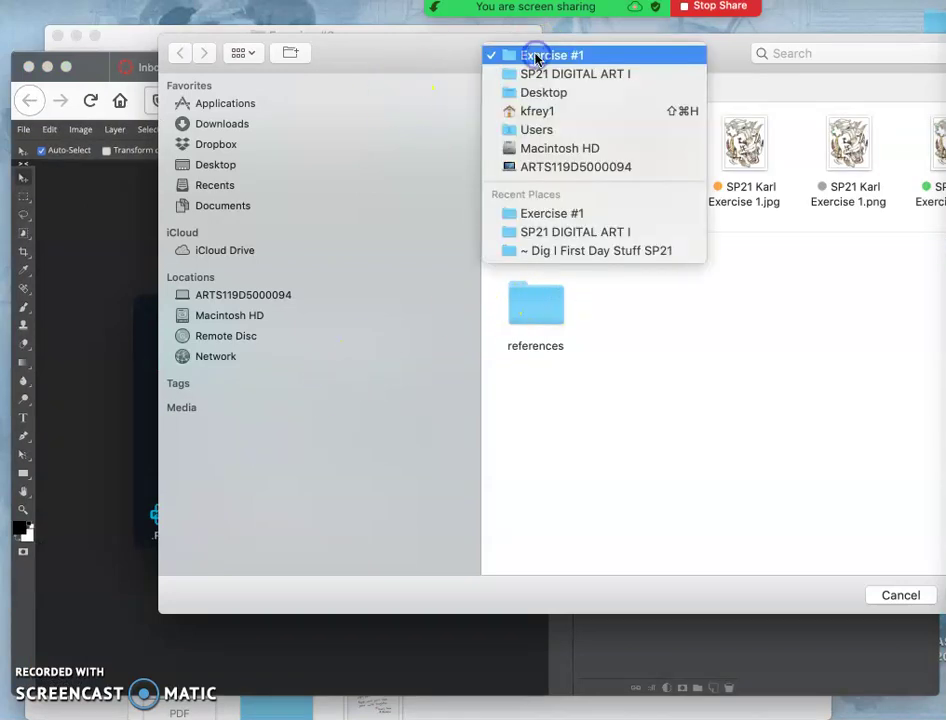
pyautogui.click(538, 76)
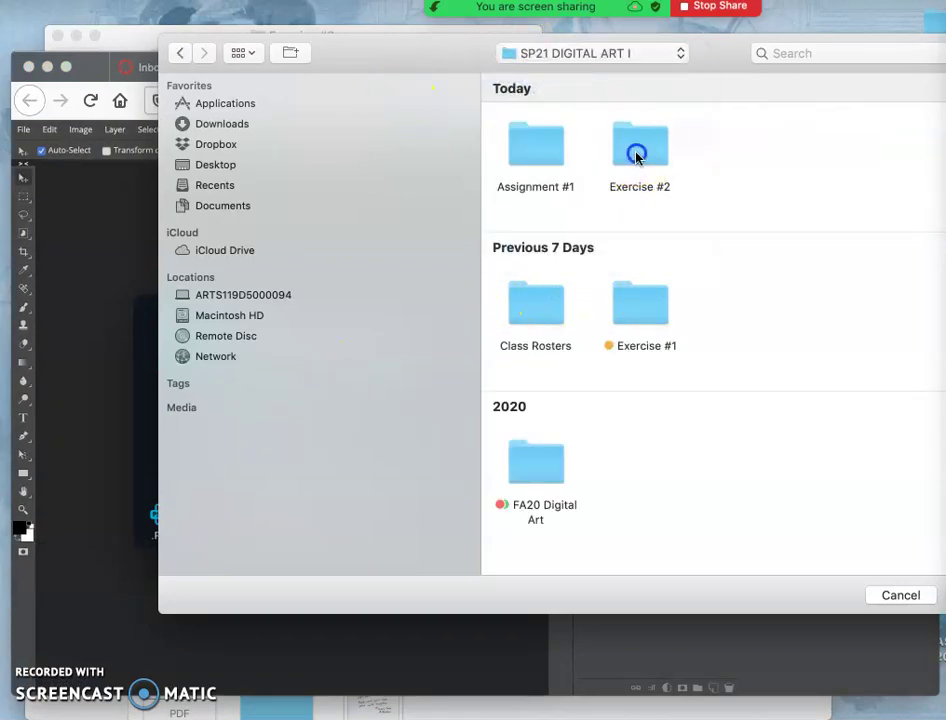
pyautogui.doubleClick(636, 166)
pyautogui.click(523, 298)
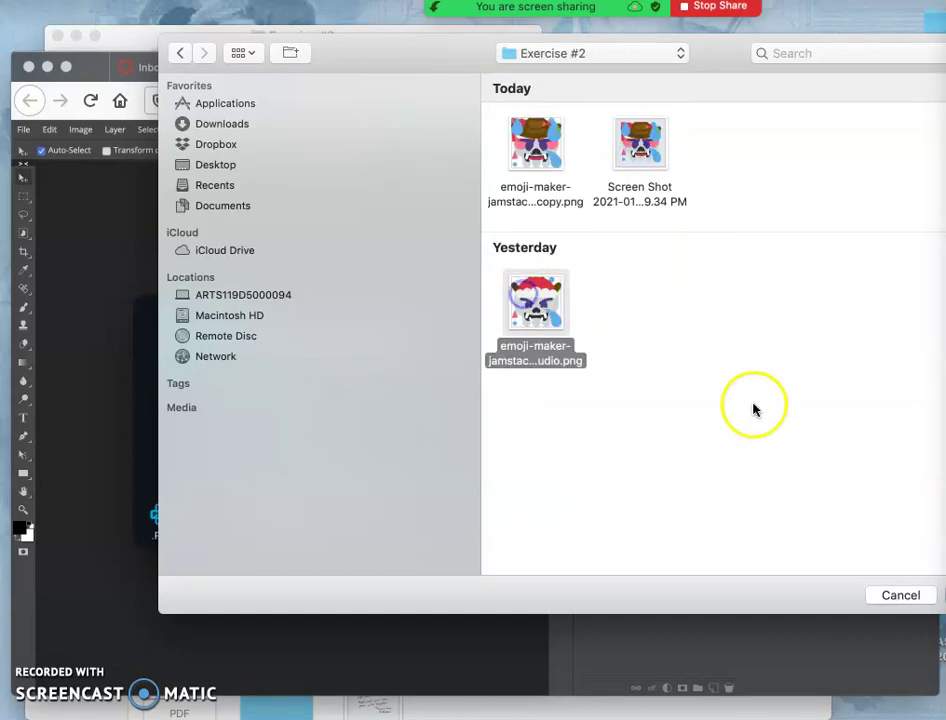
pyautogui.moveTo(715, 64); pyautogui.dragTo(525, 40)
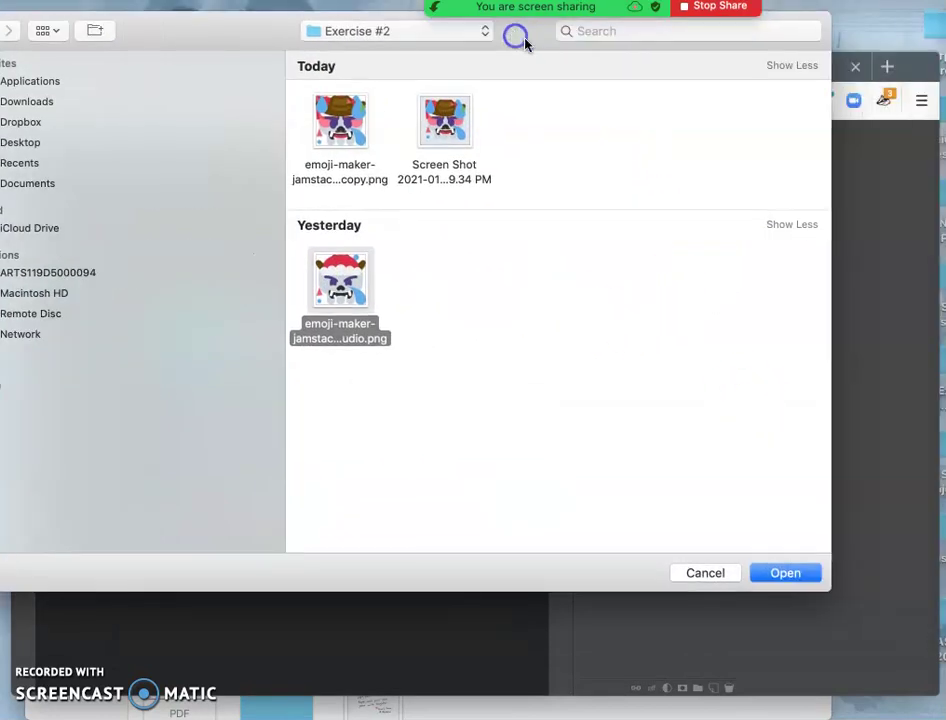
pyautogui.click(785, 573)
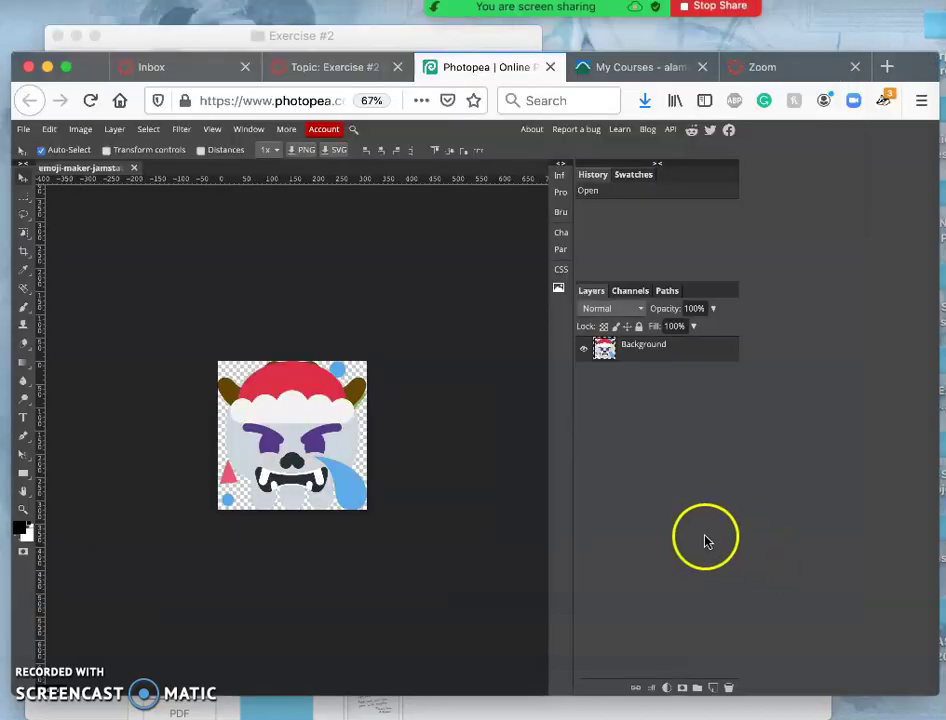
pyautogui.click(362, 66)
pyautogui.scroll(-10, 547, 378)
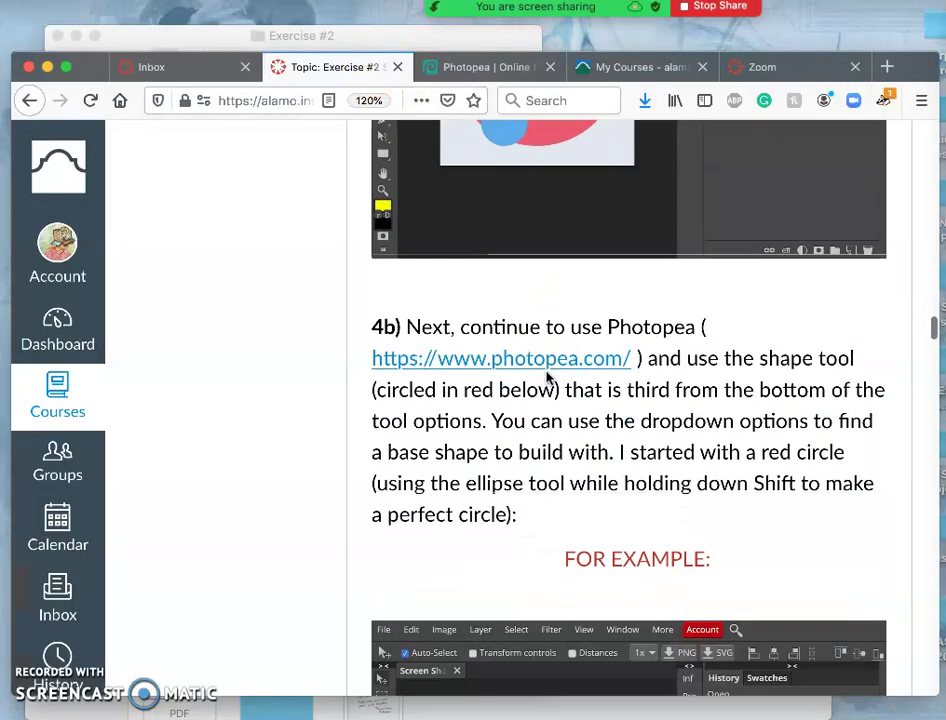
pyautogui.scroll(-2, 547, 378)
pyautogui.scroll(1, 547, 378)
pyautogui.scroll(-3, 547, 378)
pyautogui.scroll(3, 547, 378)
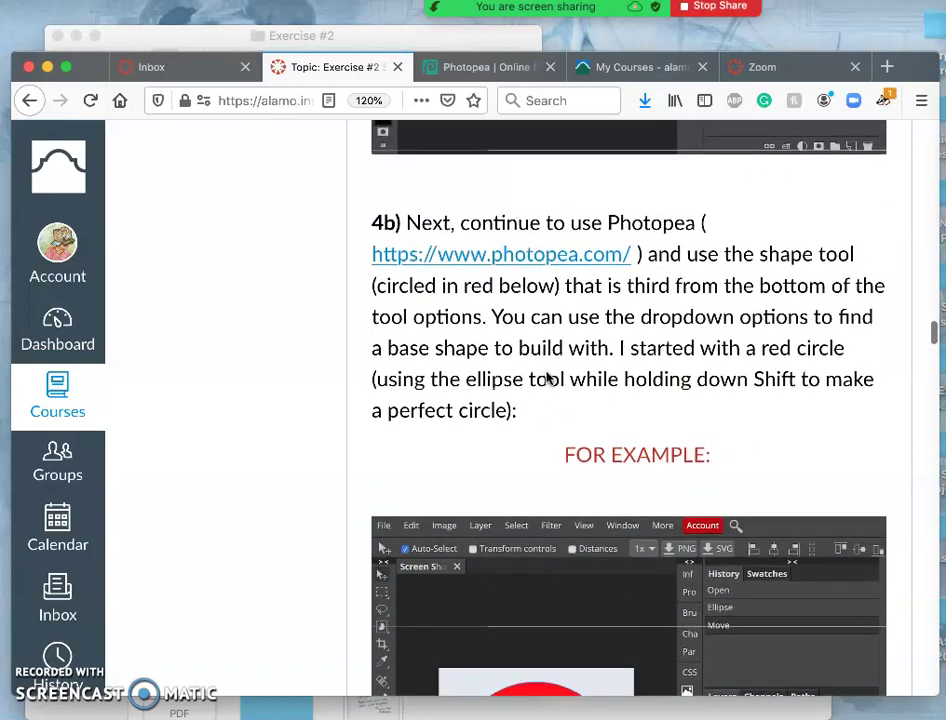
pyautogui.click(472, 70)
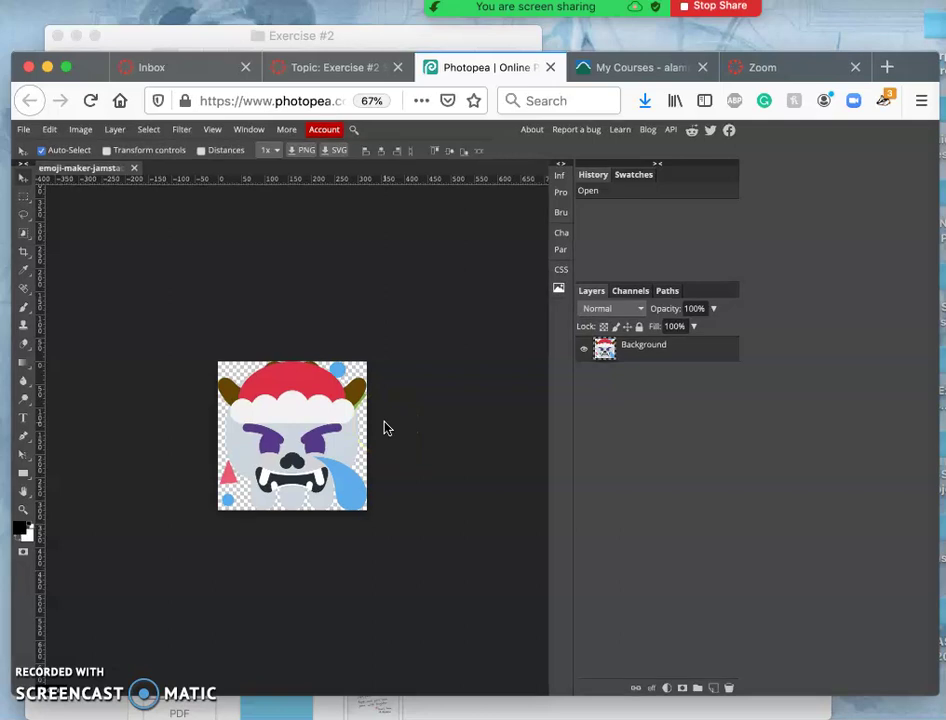
pyautogui.click(84, 131)
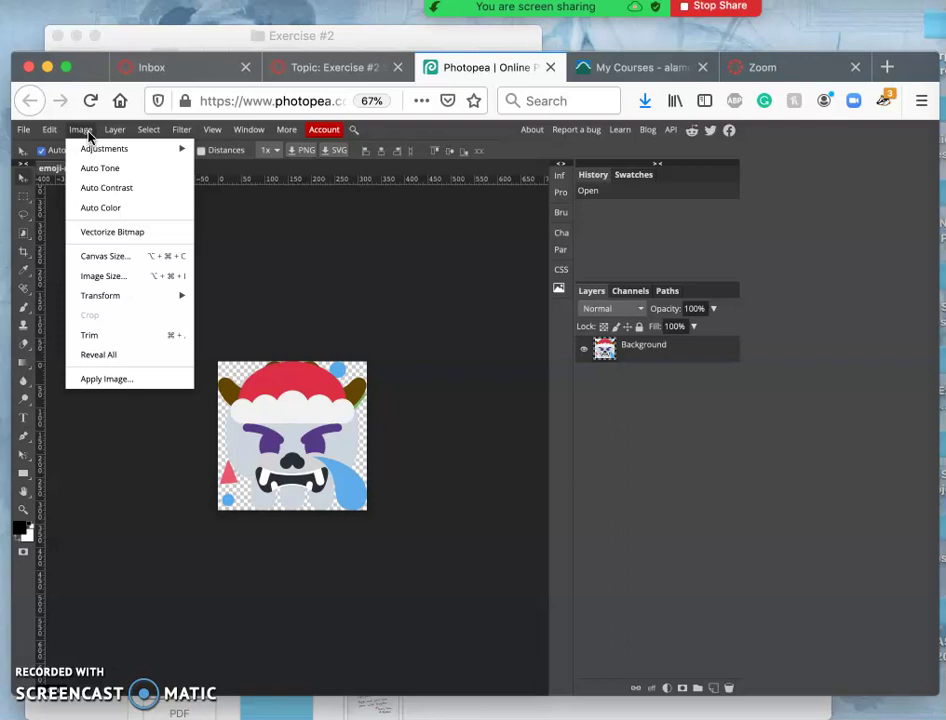
pyautogui.click(101, 278)
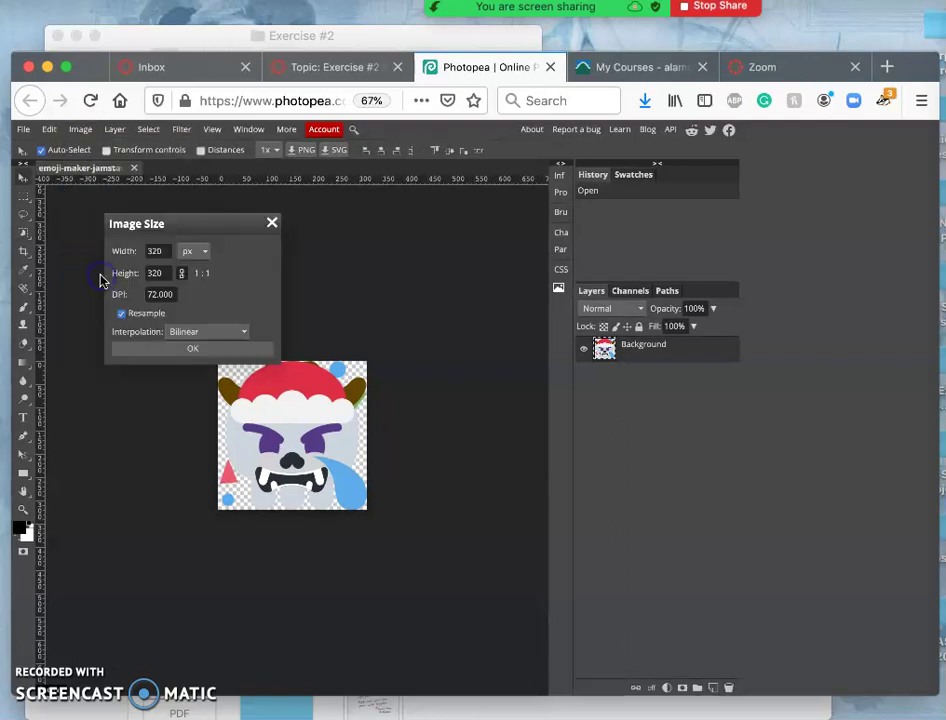
pyautogui.click(204, 253)
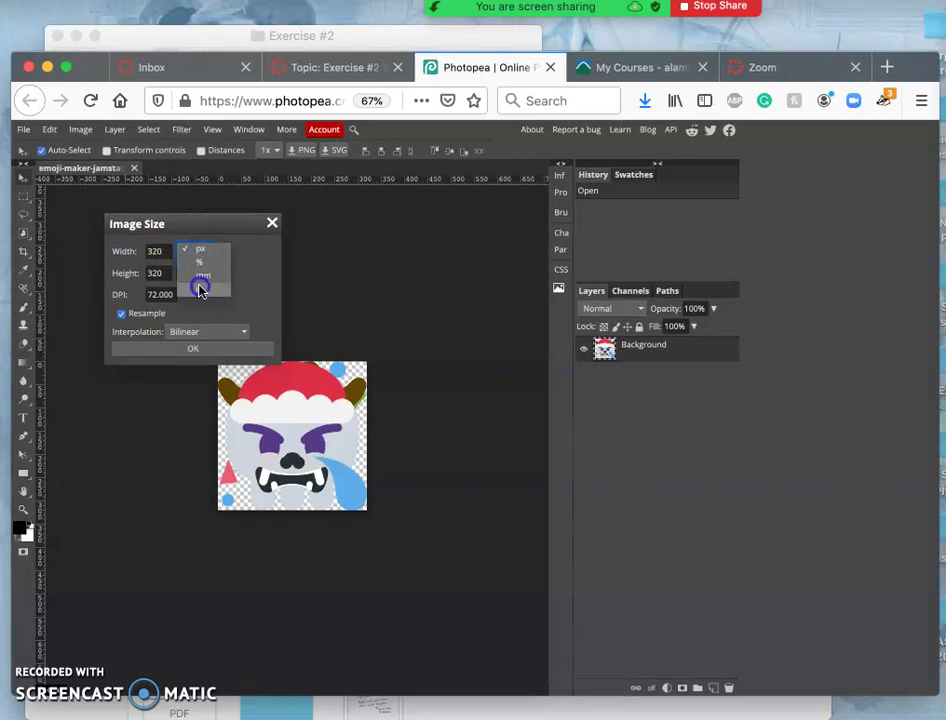
pyautogui.click(197, 283)
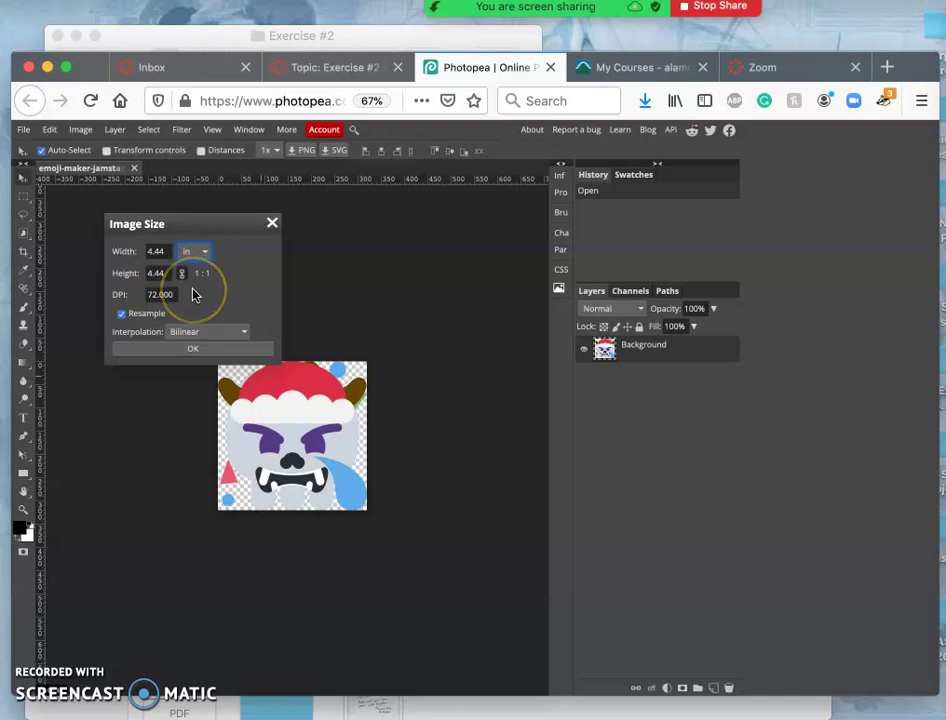
pyautogui.click(271, 223)
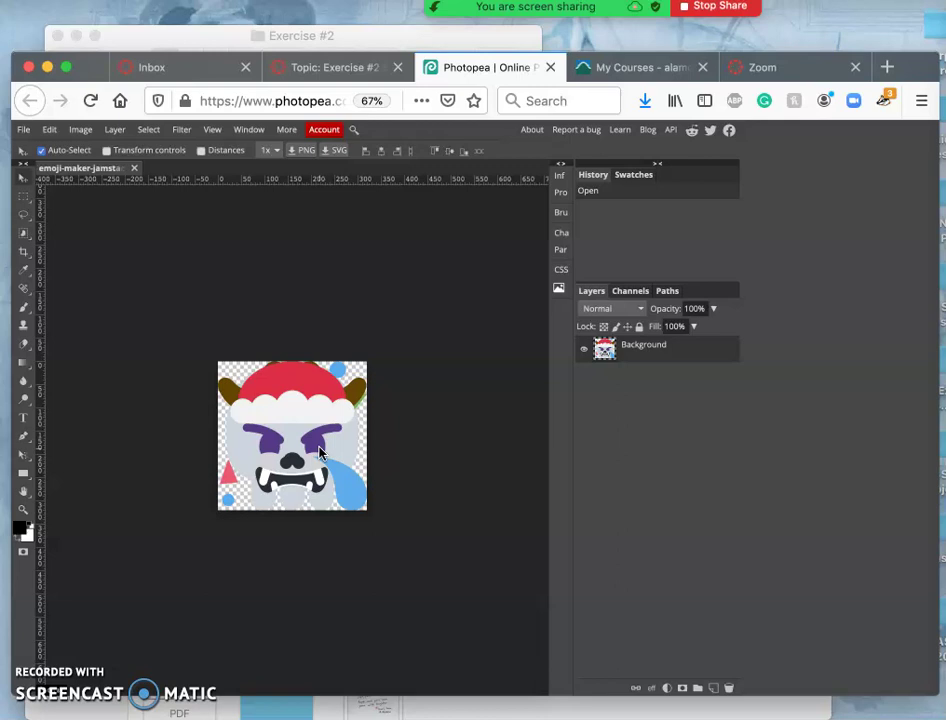
# Resize the canvas from 320 to 500 × 500 px, anchored at the centre.
pyautogui.click(89, 131)
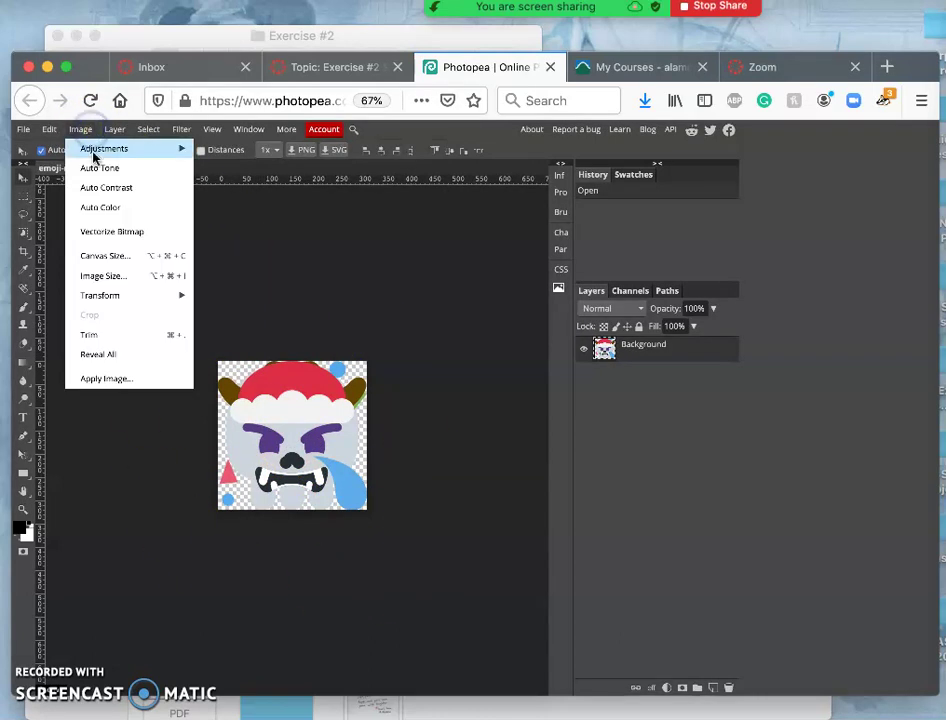
pyautogui.click(108, 255)
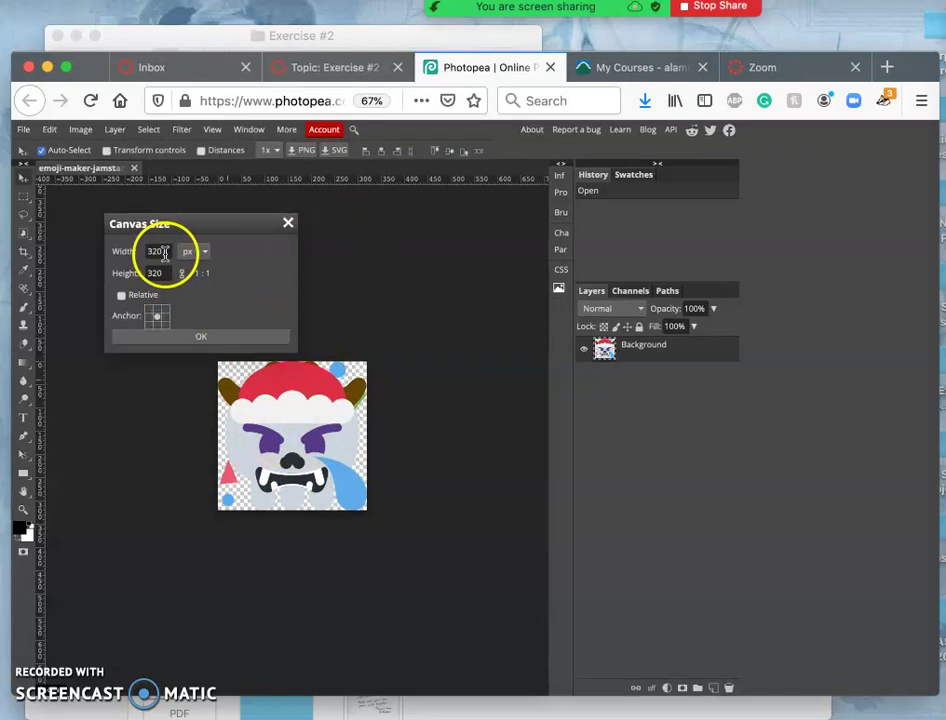
pyautogui.moveTo(153, 253); pyautogui.dragTo(137, 251)
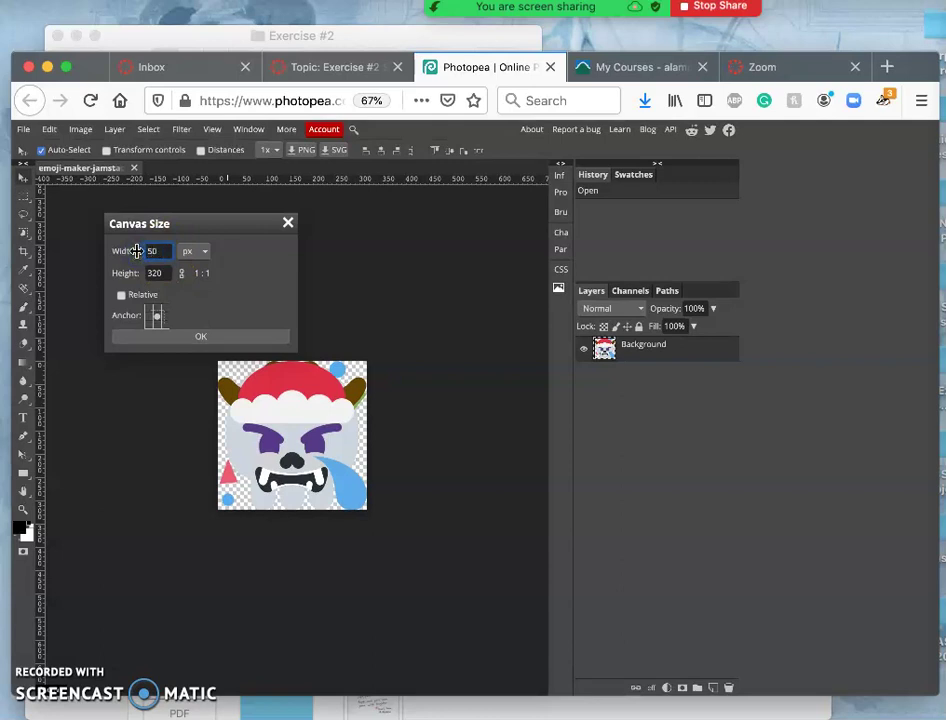
pyautogui.click(158, 256)
pyautogui.click(211, 340)
pyautogui.click(439, 400)
pyautogui.click(336, 512)
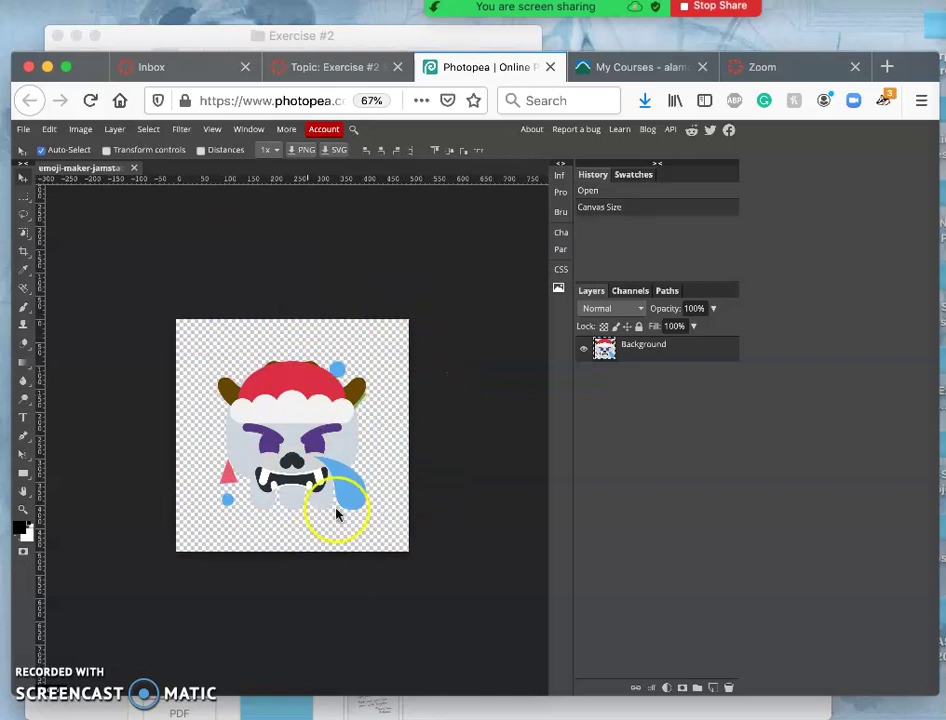
pyautogui.click(348, 67)
pyautogui.scroll(-5, 665, 380)
pyautogui.scroll(4, 630, 360)
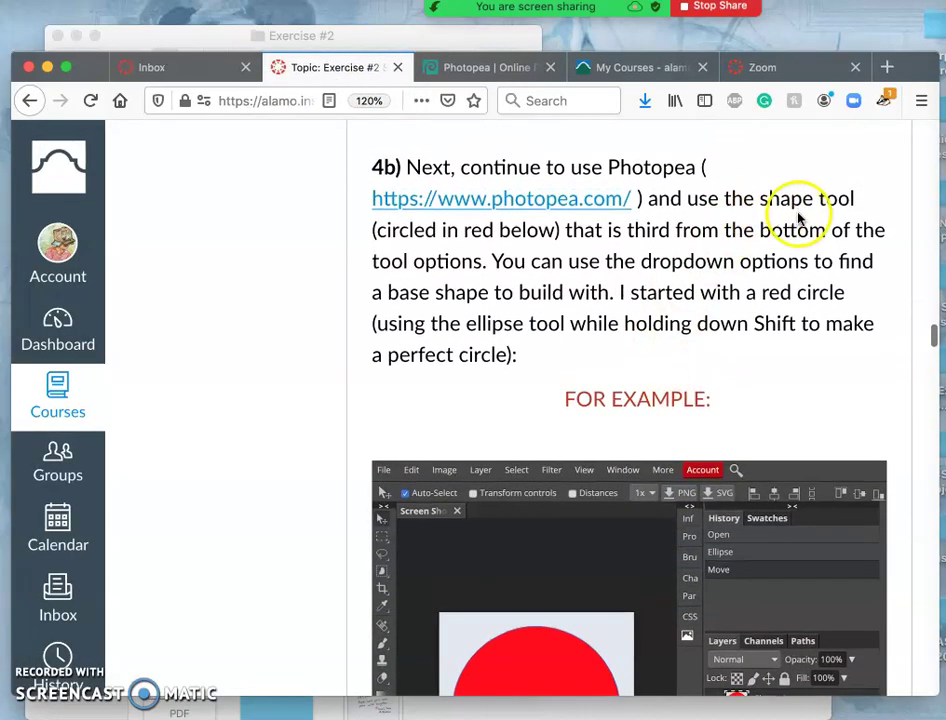
pyautogui.scroll(-4, 707, 285)
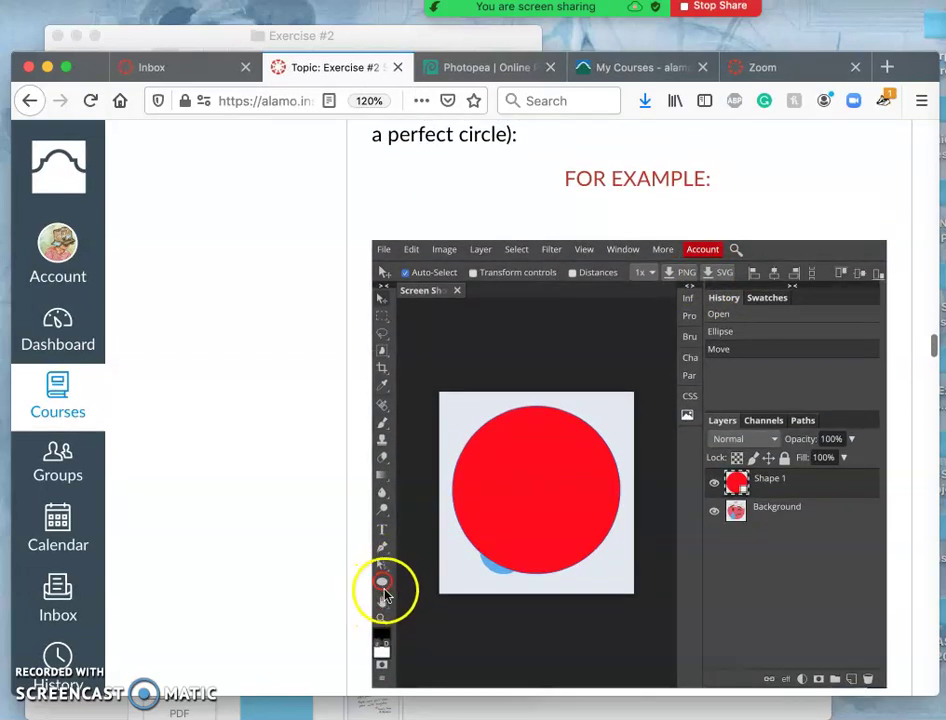
pyautogui.click(482, 69)
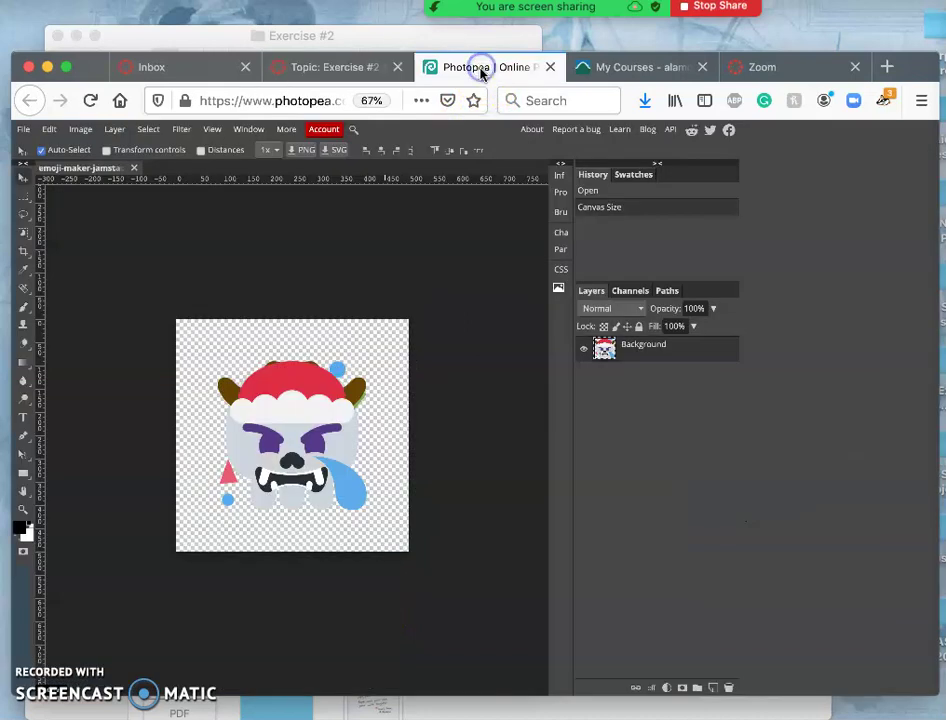
pyautogui.click(24, 477)
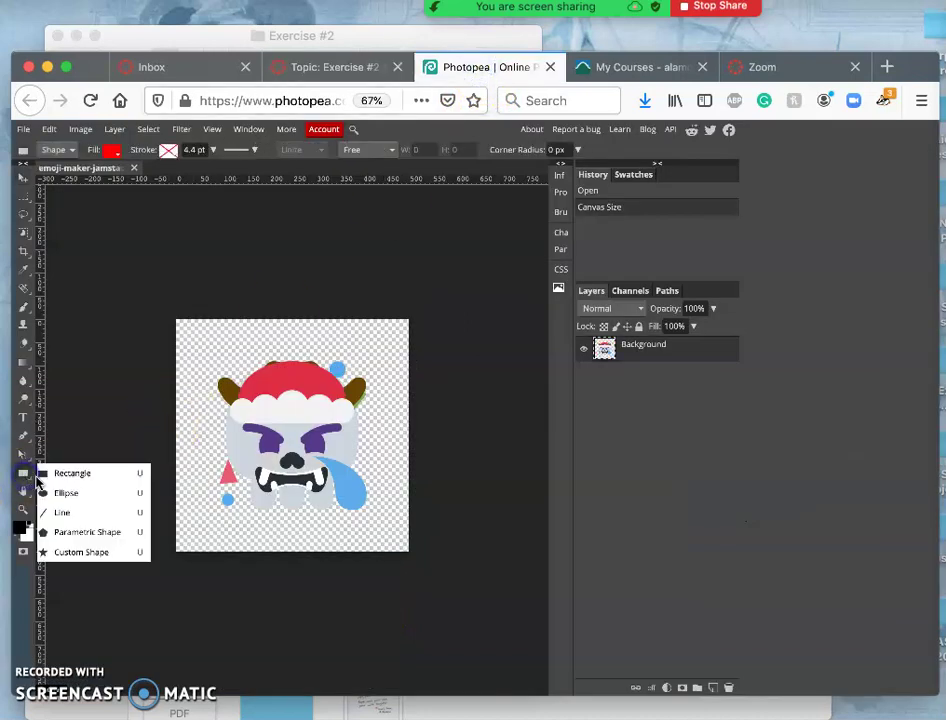
pyautogui.click(38, 474)
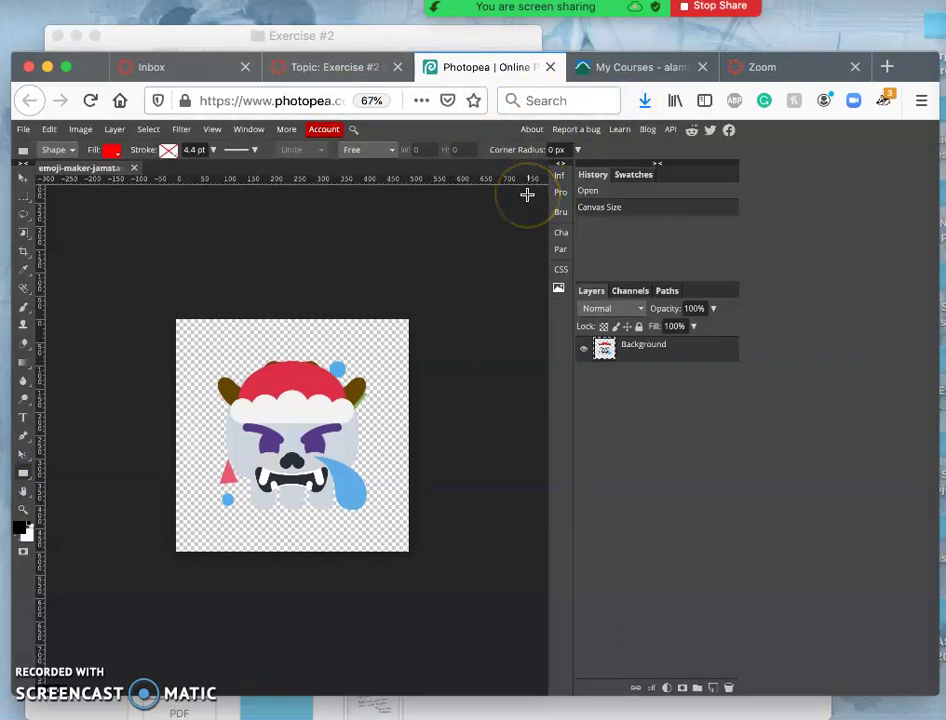
pyautogui.hotkey('ctrl', '+')
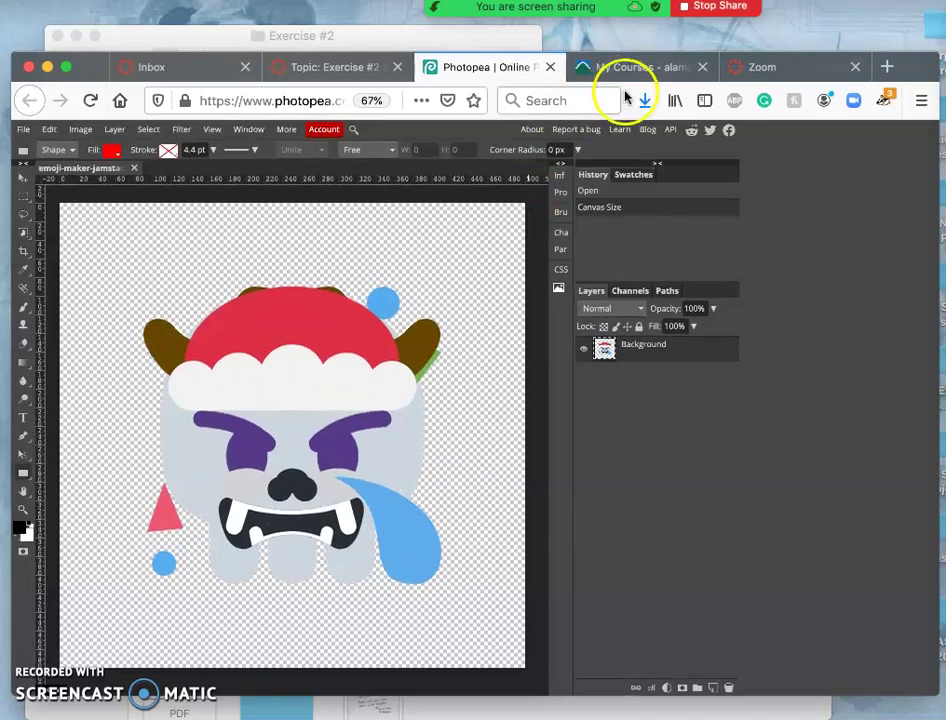
pyautogui.hotkey('ctrl', '-')
pyautogui.hotkey('ctrl', '-')
pyautogui.hotkey('ctrl', '-')
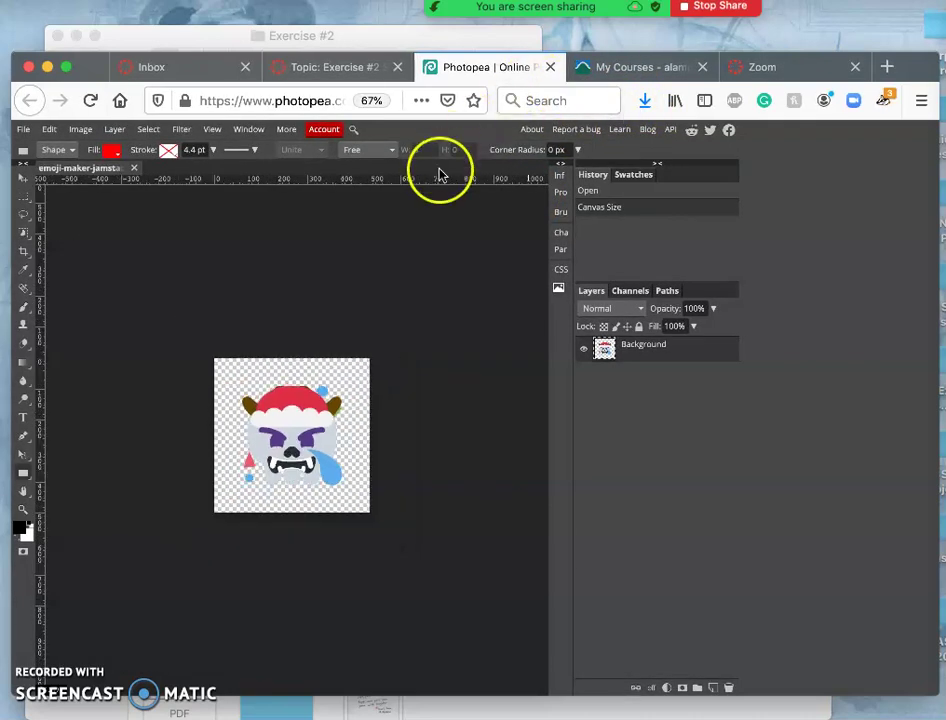
pyautogui.click(403, 236)
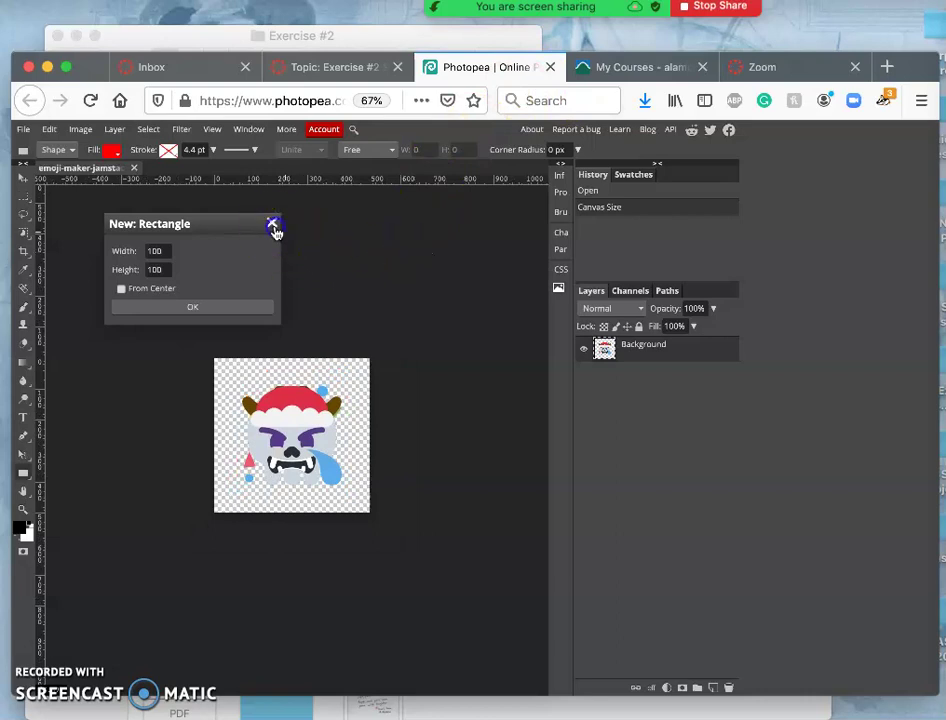
pyautogui.click(272, 223)
pyautogui.click(23, 180)
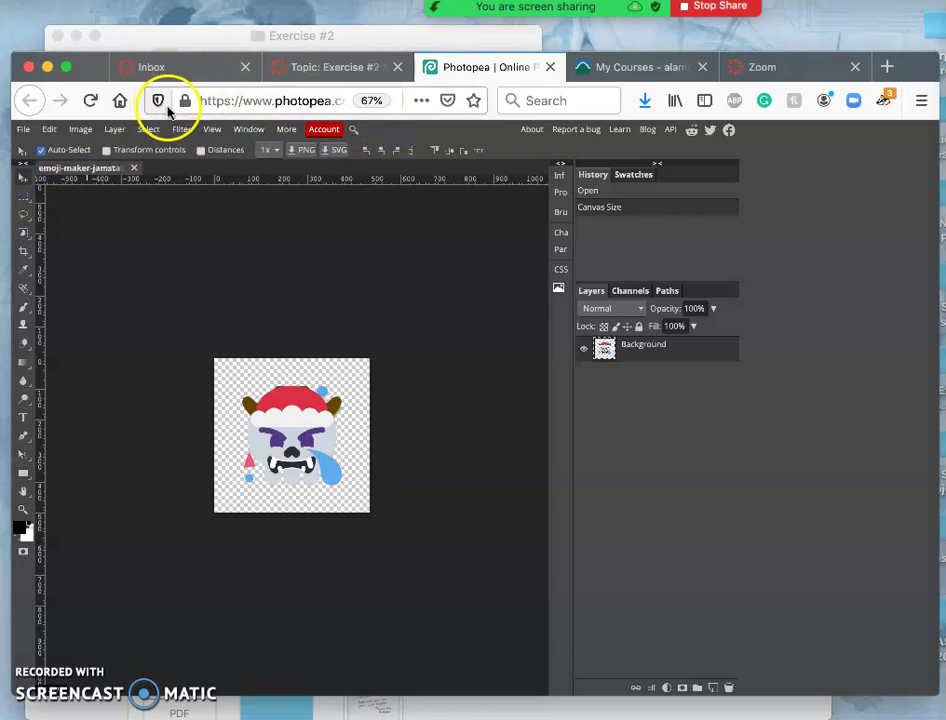
pyautogui.click(217, 97)
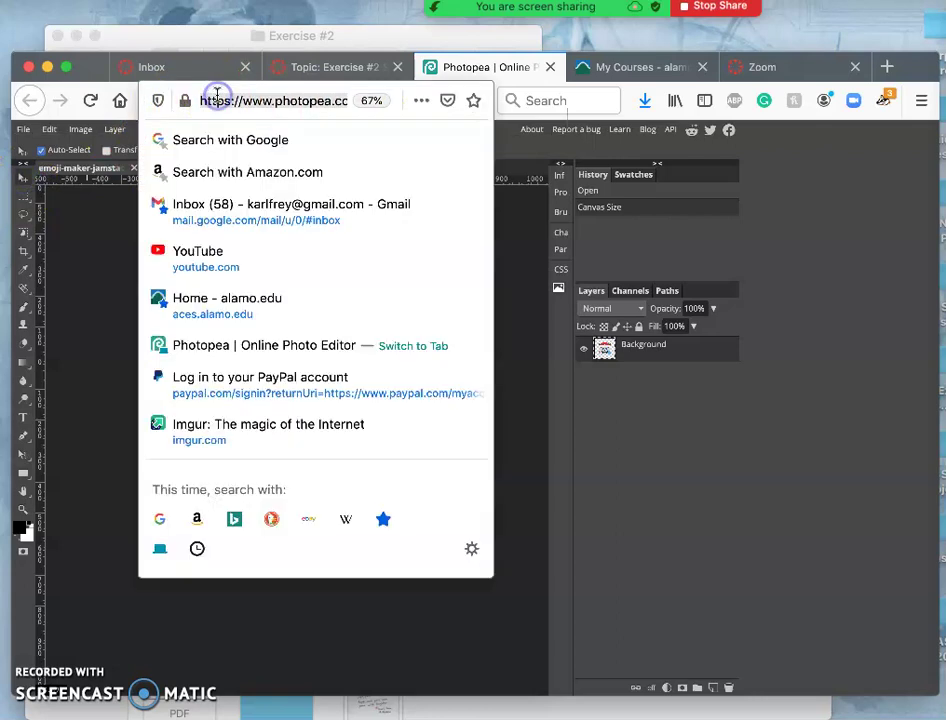
pyautogui.press('super+minus')
pyautogui.press('super+plus')
pyautogui.press('super+plus')
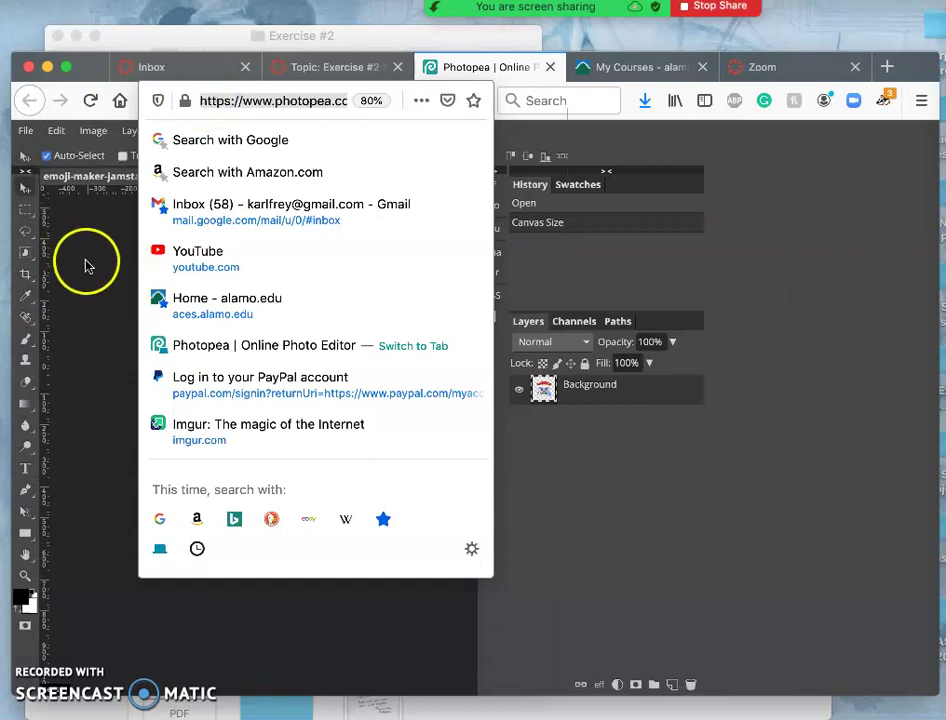
pyautogui.click(91, 266)
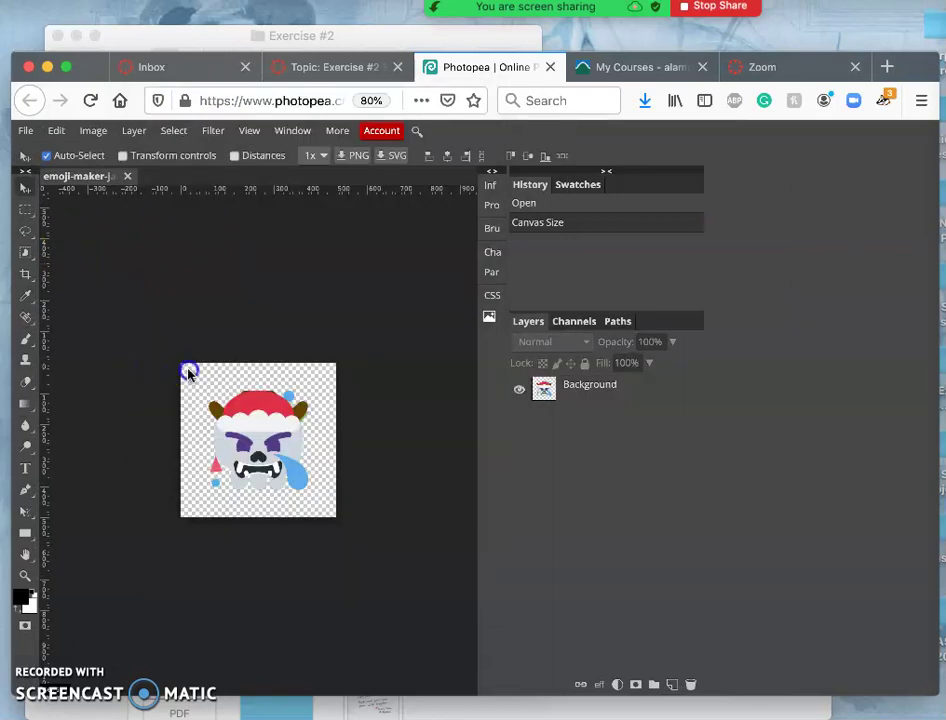
pyautogui.scroll(5, 162, 385)
pyautogui.scroll(-4, 162, 385)
pyautogui.scroll(-1, 162, 385)
pyautogui.scroll(6, 162, 385)
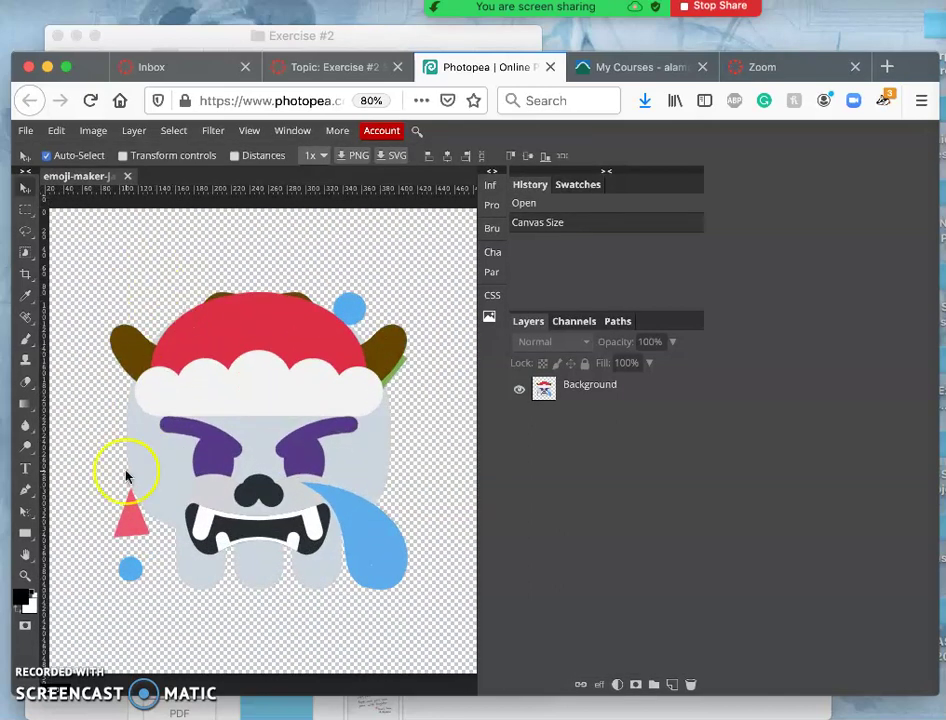
pyautogui.click(568, 394)
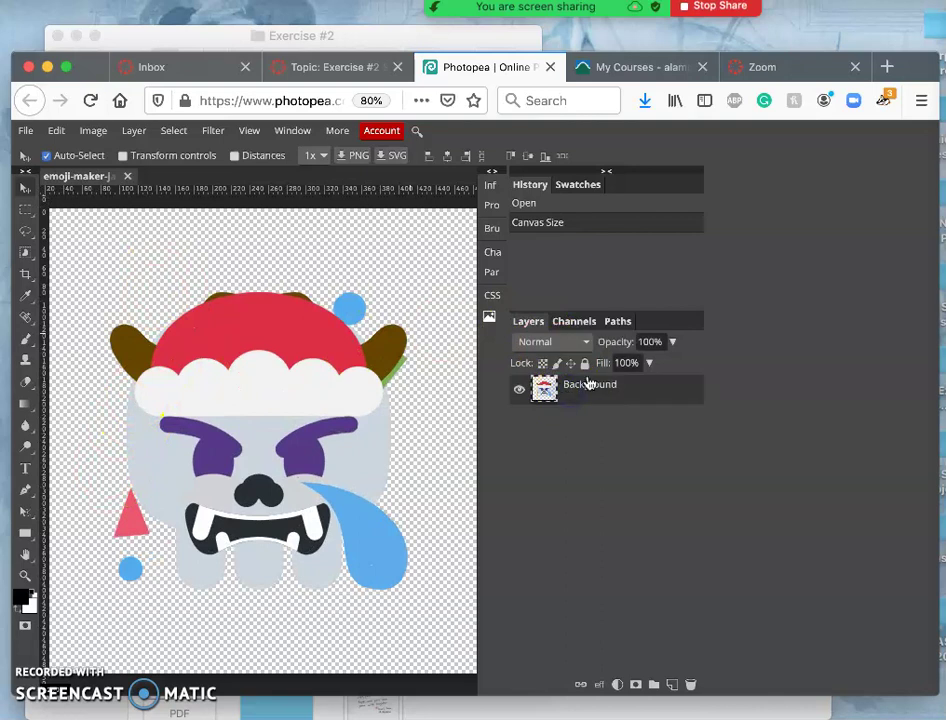
pyautogui.moveTo(588, 395)
pyautogui.mouseDown()
pyautogui.moveTo(559, 406)
pyautogui.moveTo(584, 390)
pyautogui.mouseUp()
# Drag a large red circle over the emoji's face with the Ellipse tool.
pyautogui.click(27, 535)
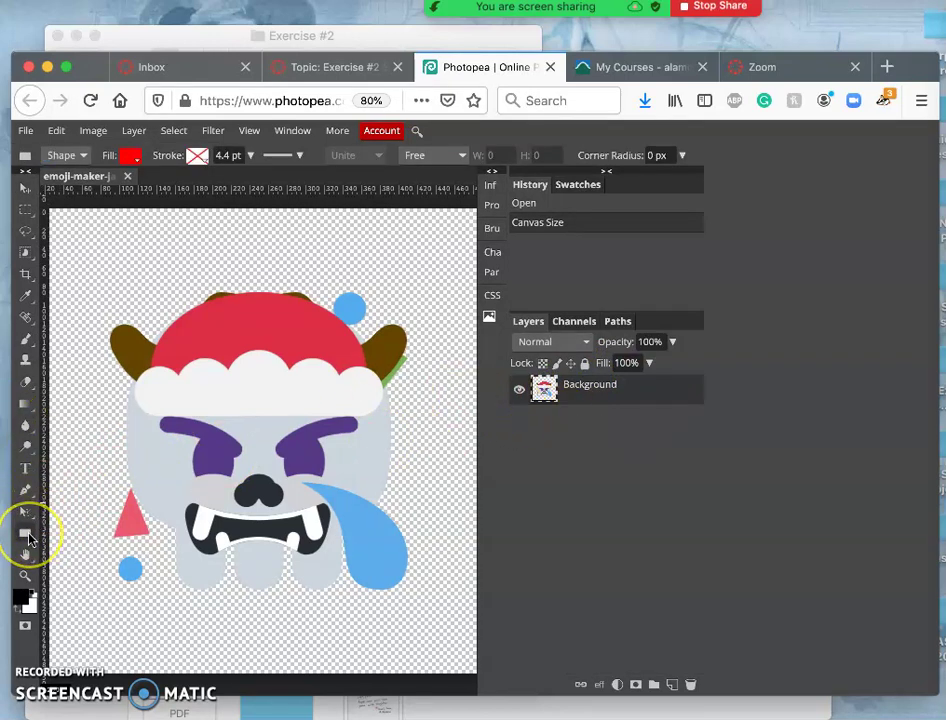
pyautogui.click(28, 535)
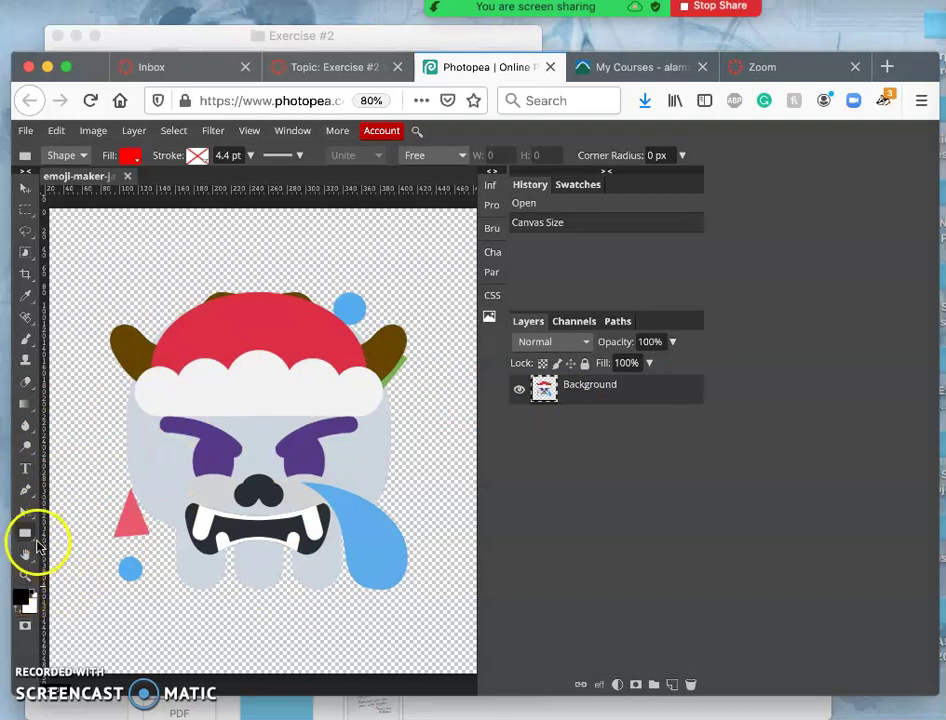
pyautogui.rightClick(33, 540)
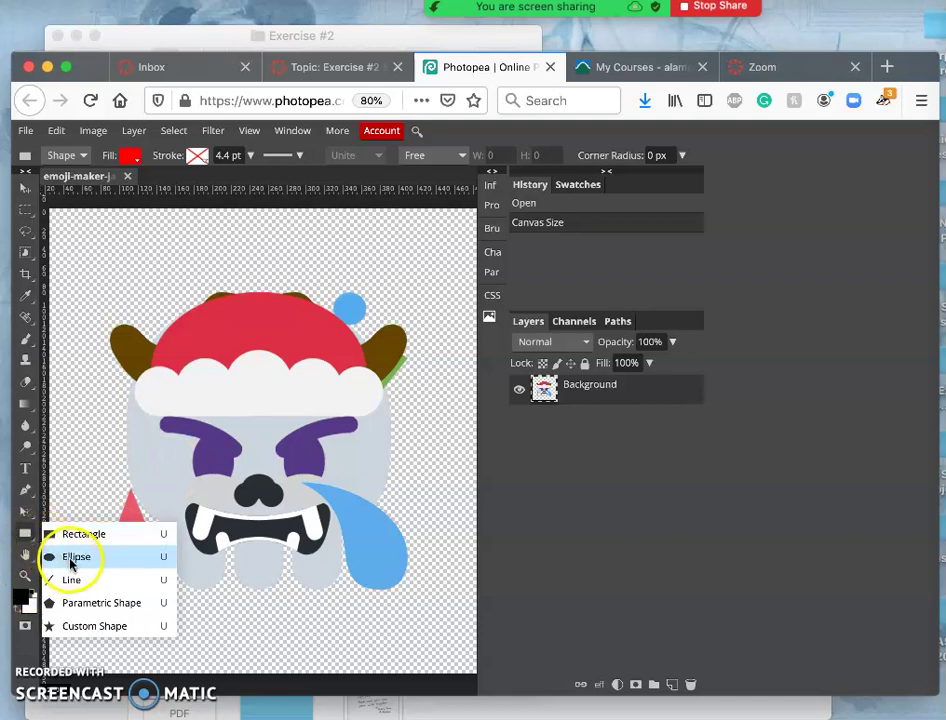
pyautogui.click(71, 565)
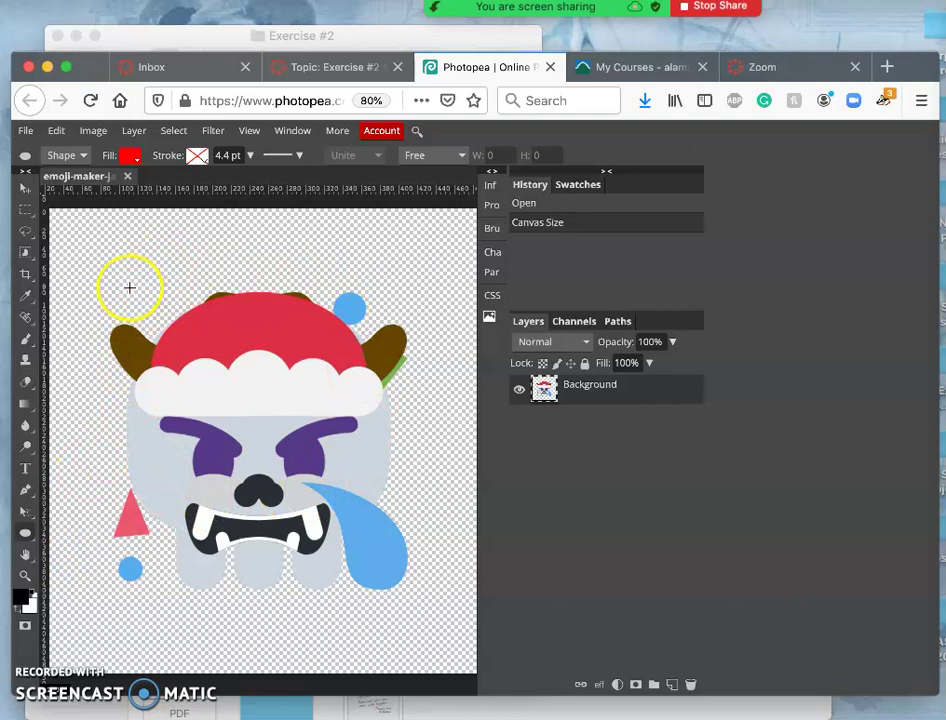
pyautogui.moveTo(127, 289); pyautogui.dragTo(388, 559)
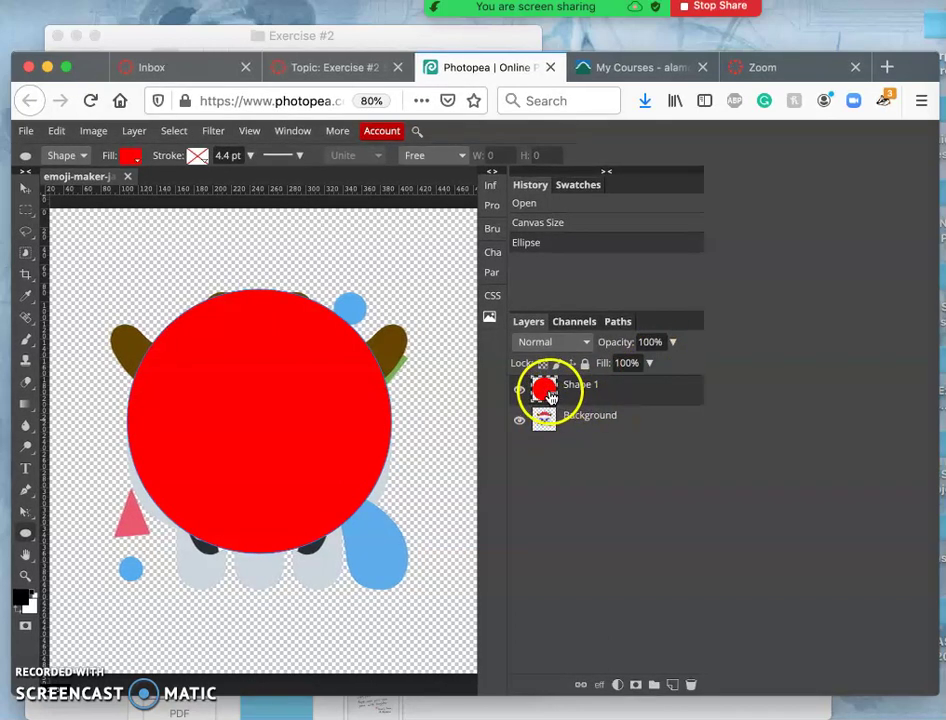
pyautogui.click(22, 388)
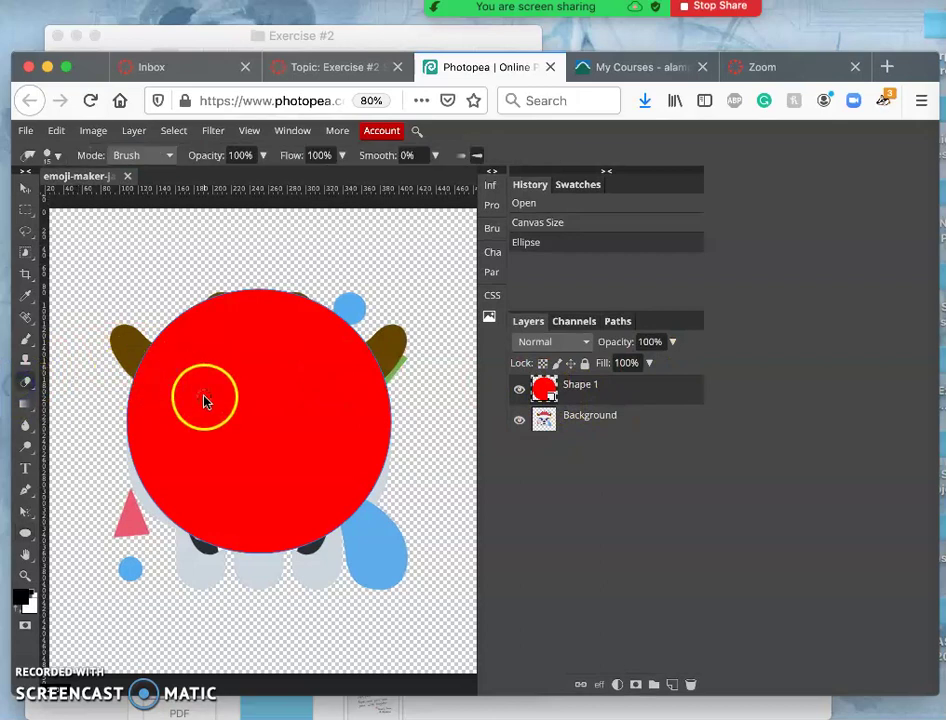
pyautogui.click(254, 428)
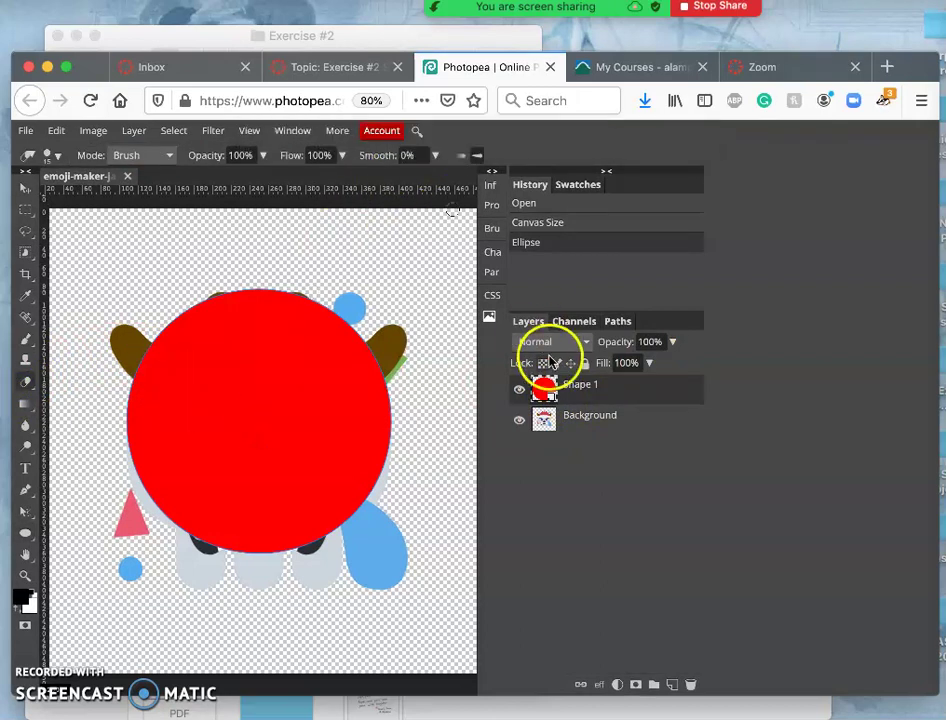
pyautogui.rightClick(605, 393)
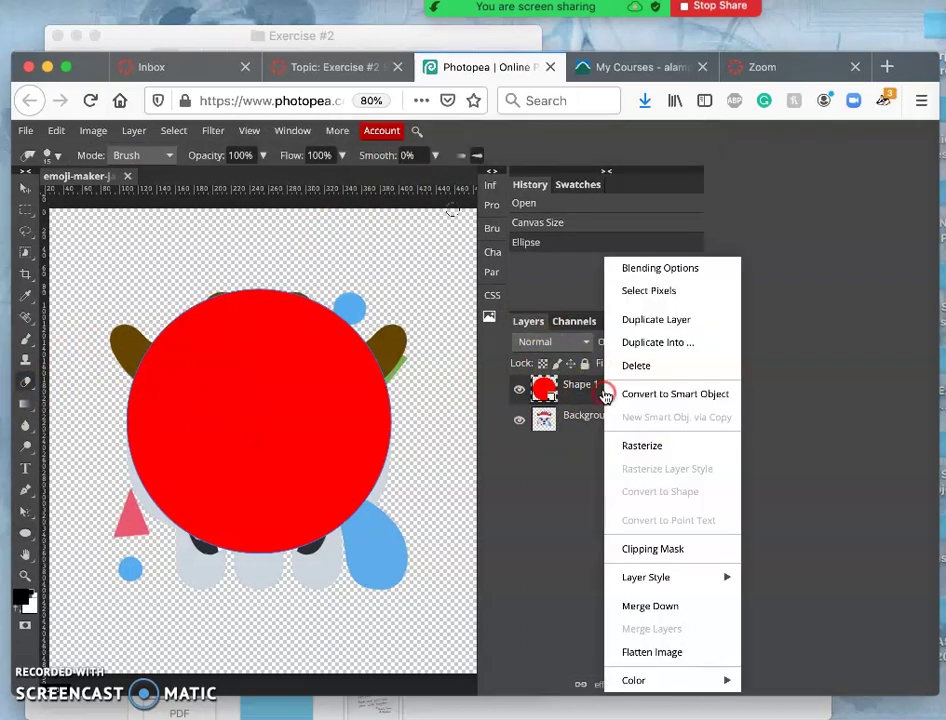
pyautogui.click(540, 464)
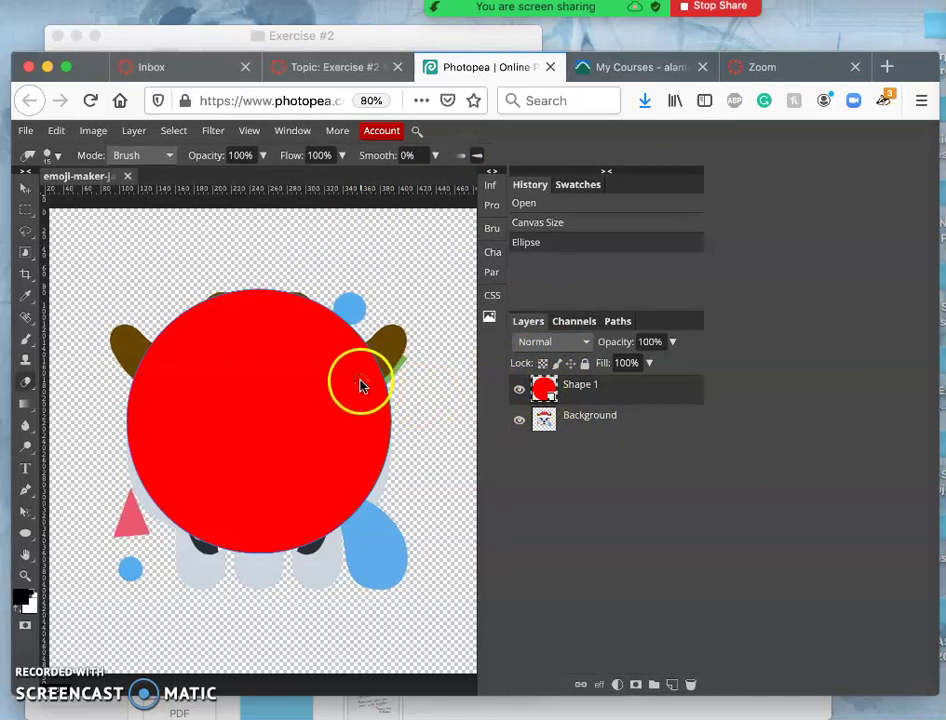
pyautogui.click(519, 420)
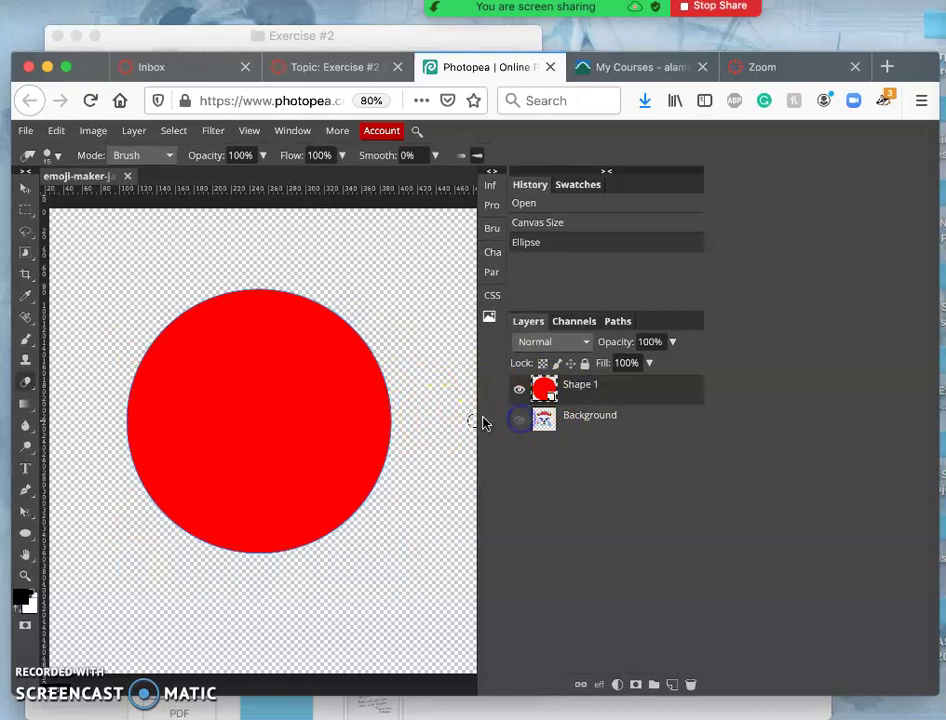
pyautogui.scroll(5, 360, 456)
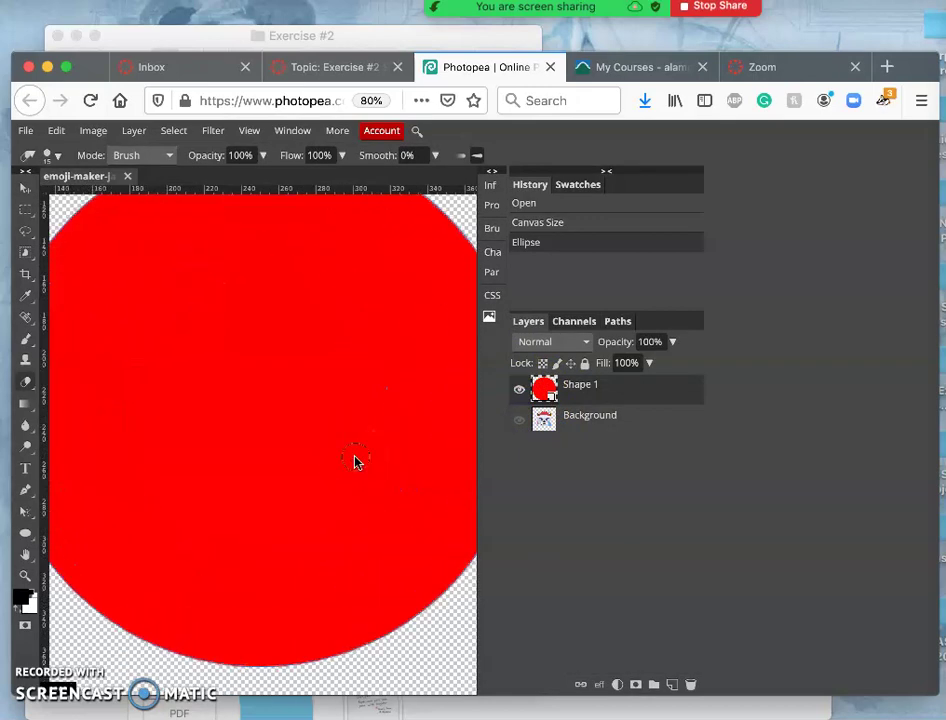
pyautogui.scroll(3, 355, 440)
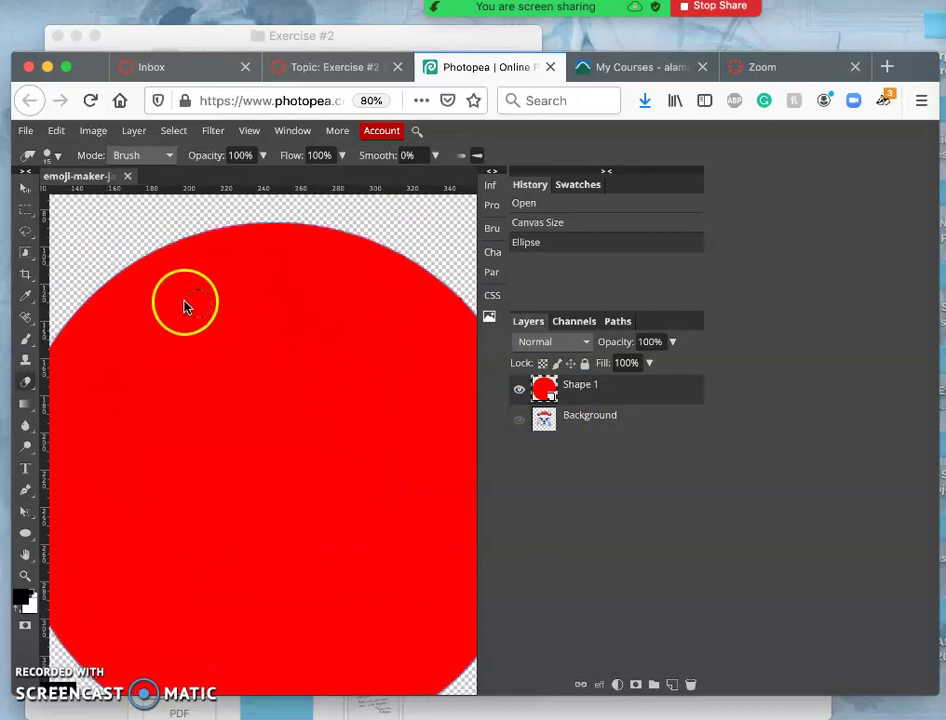
pyautogui.hscroll(-3, 184, 307)
pyautogui.hscroll(4, 184, 307)
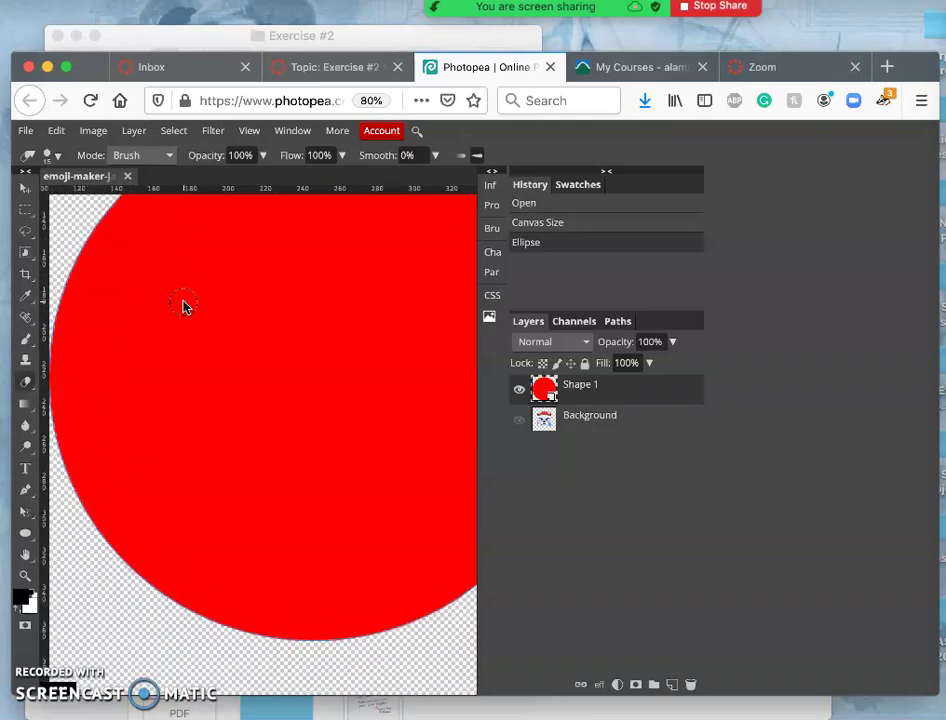
pyautogui.scroll(-4, 184, 307)
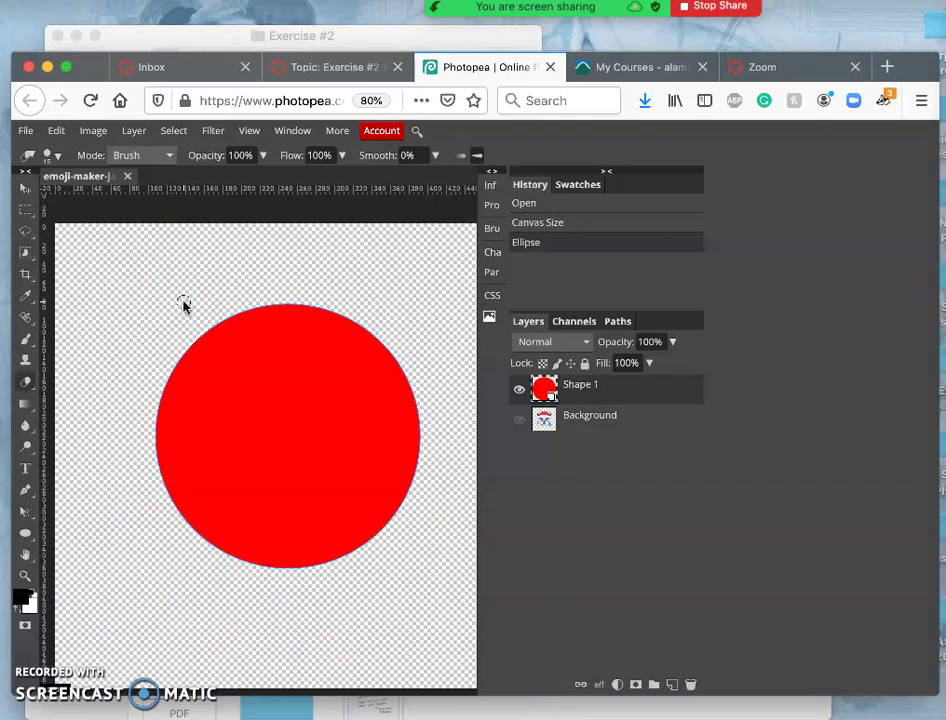
pyautogui.scroll(-3, 184, 307)
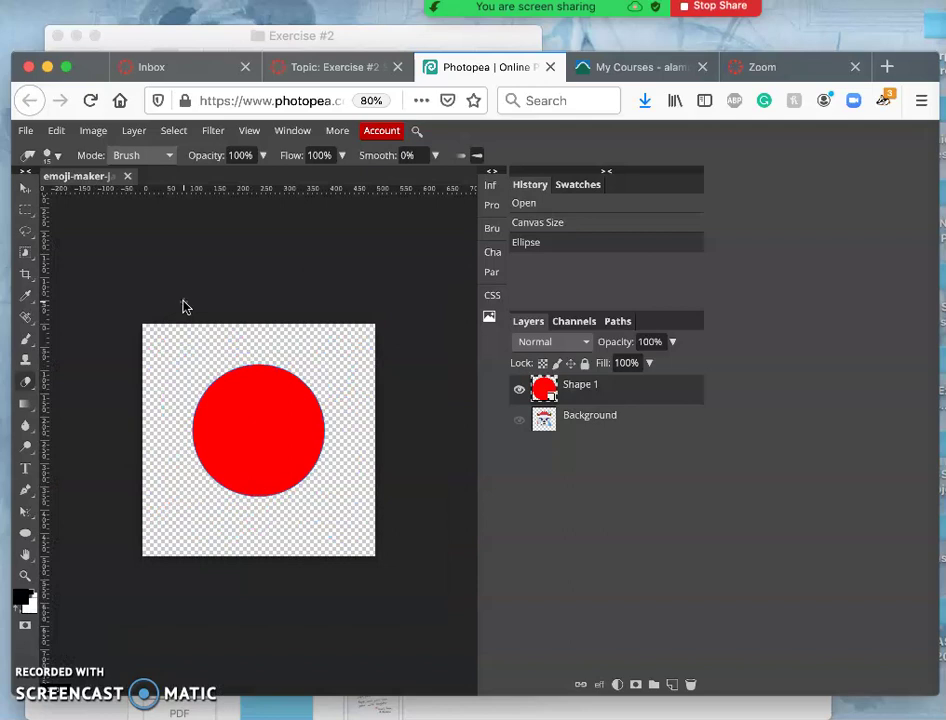
pyautogui.scroll(3, 184, 307)
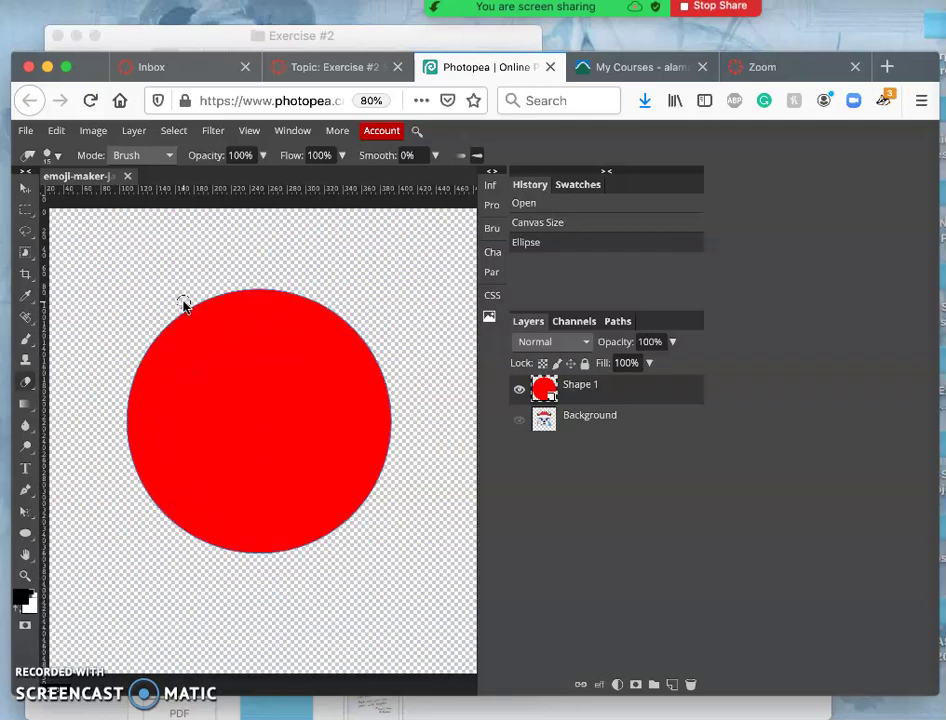
pyautogui.click(519, 420)
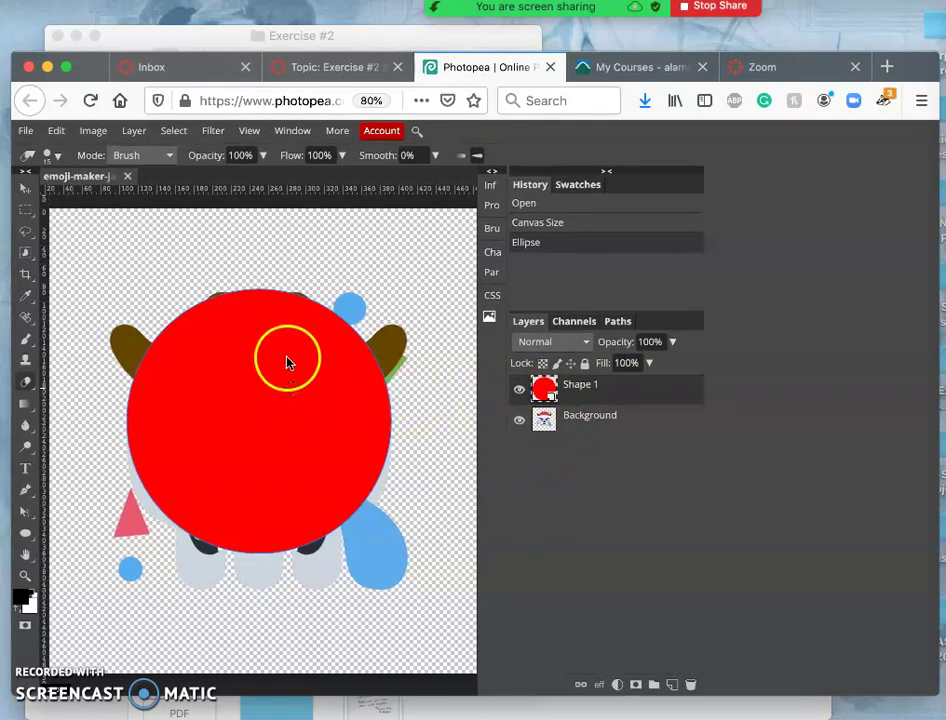
# Warp the red Shape 1 circle, pulling its lower-left corner out into a fuller, boxier head.
pyautogui.click(60, 131)
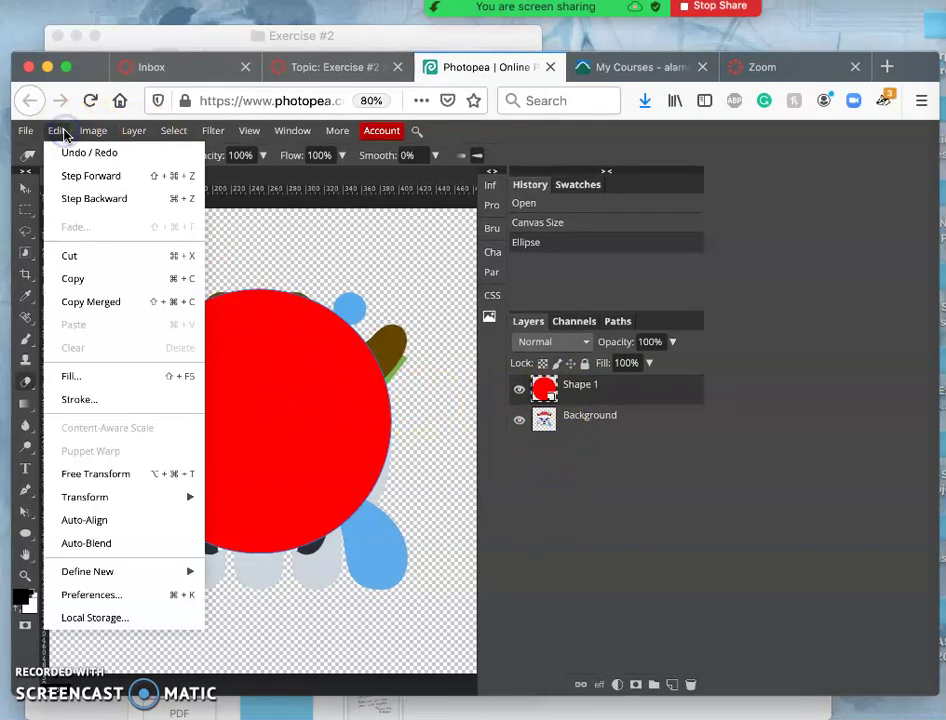
pyautogui.click(118, 473)
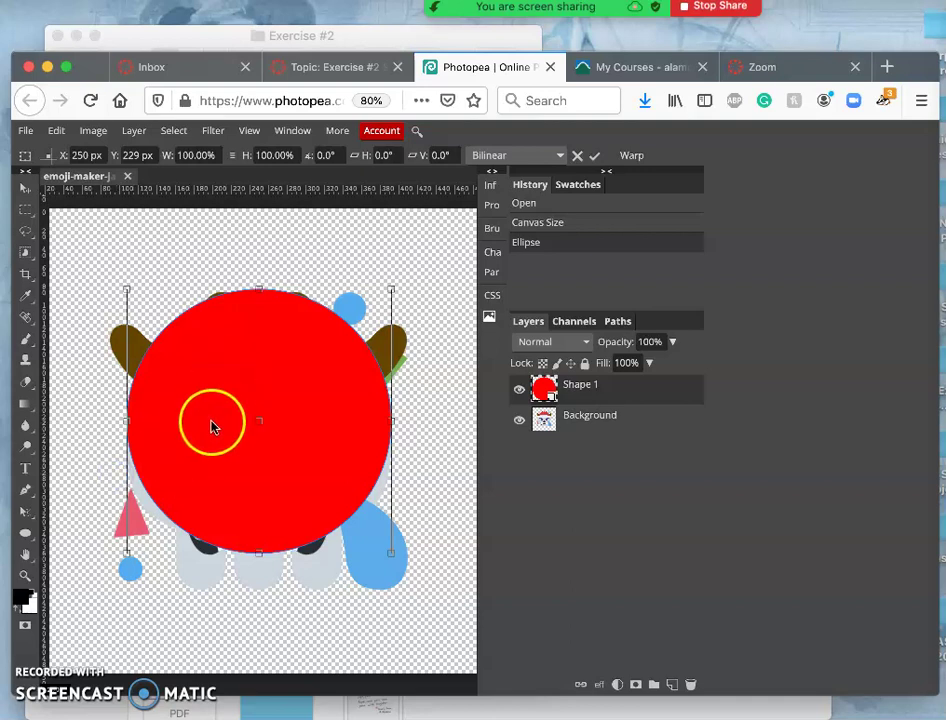
pyautogui.rightClick(209, 433)
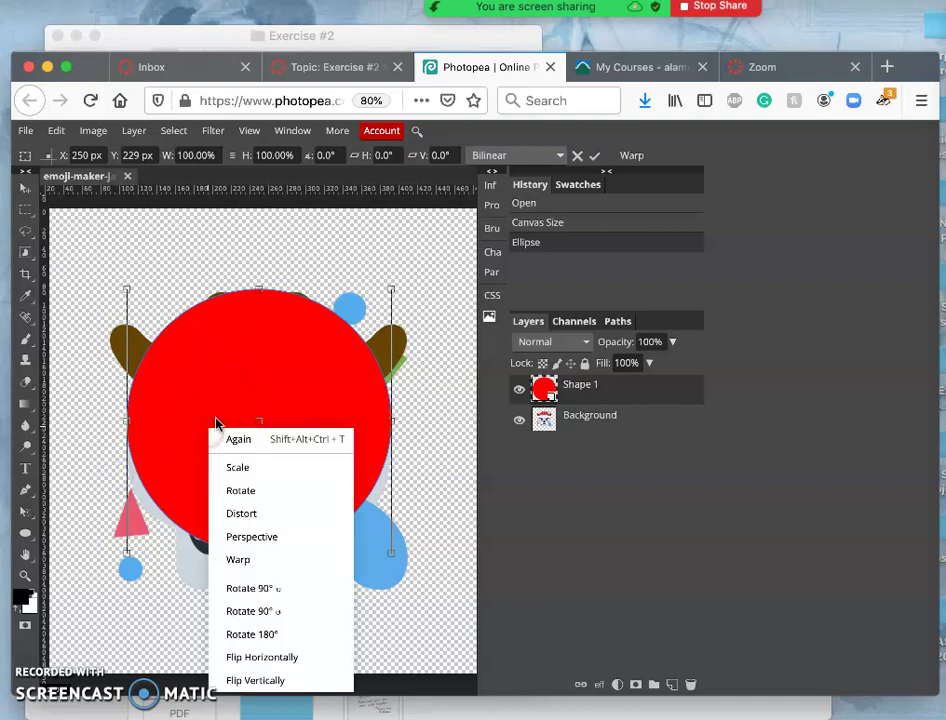
pyautogui.click(238, 560)
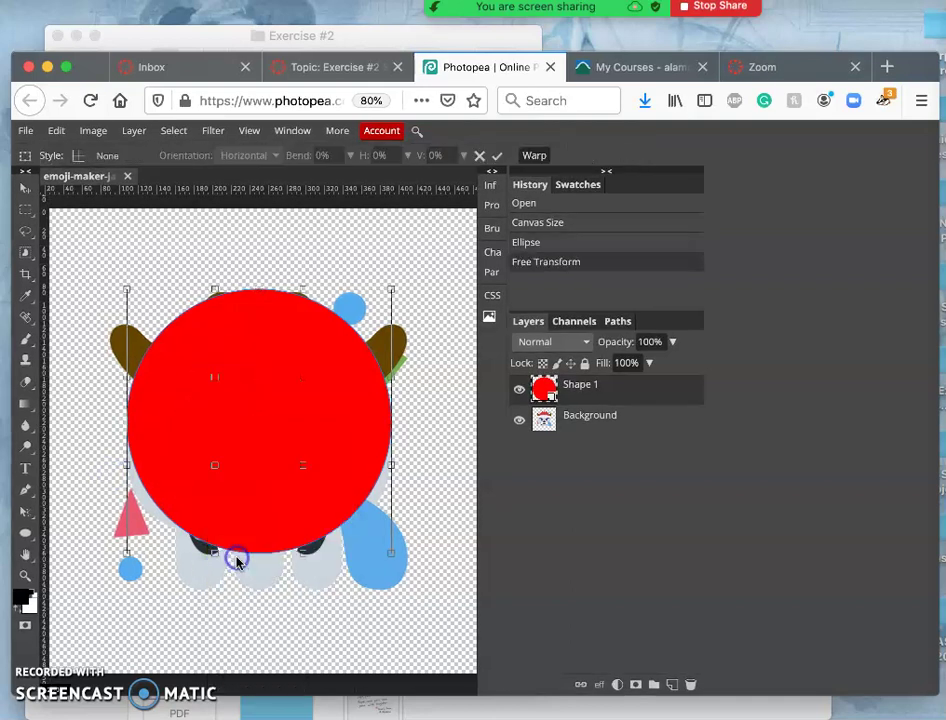
pyautogui.click(216, 469)
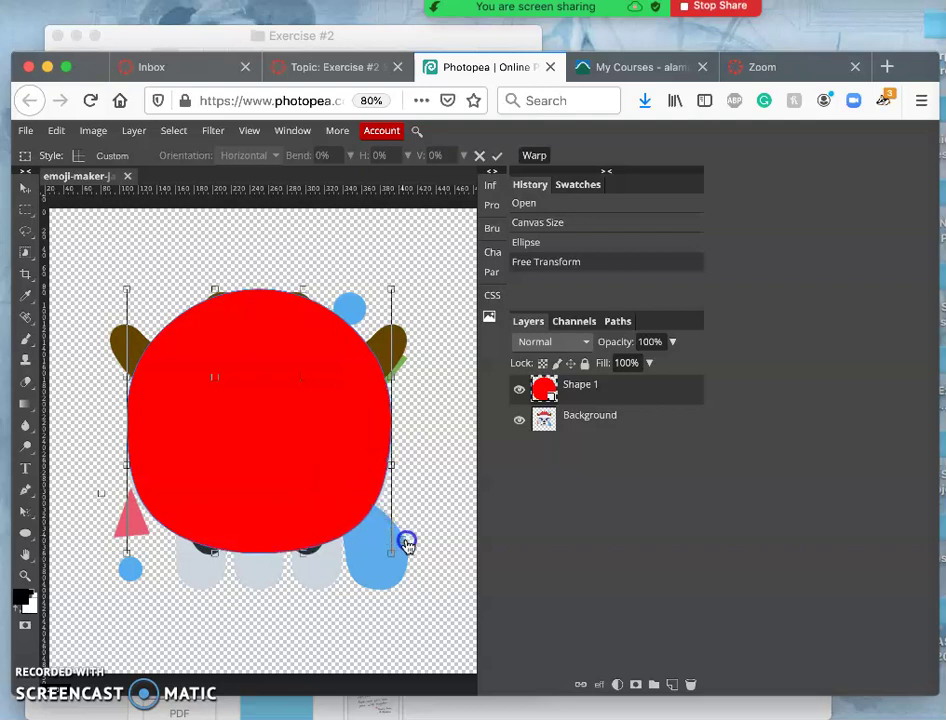
pyautogui.click(195, 468)
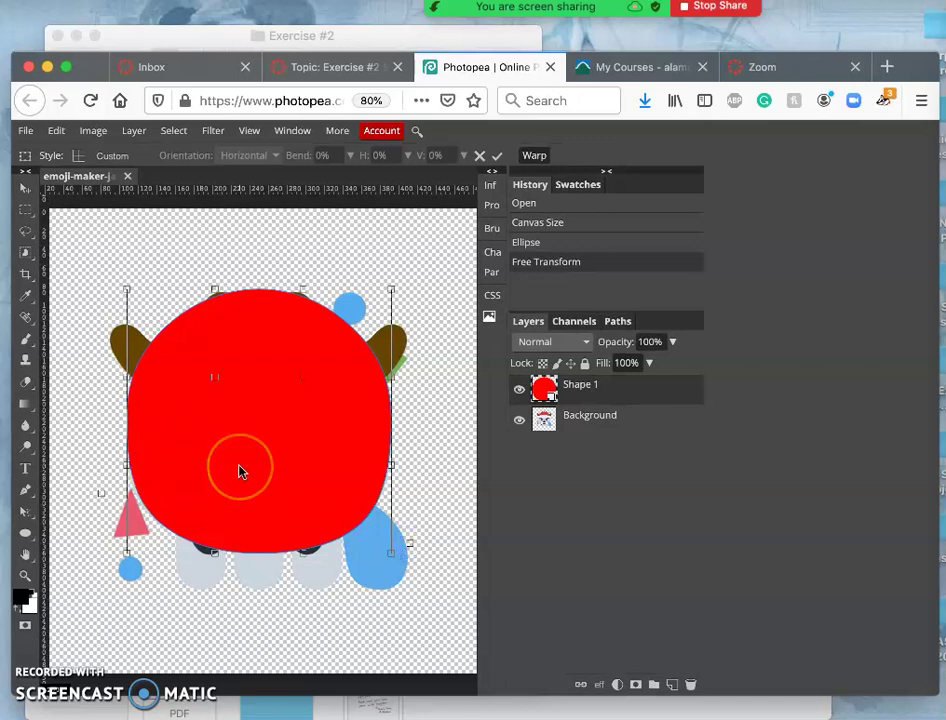
pyautogui.press('Return')
pyautogui.click(264, 437)
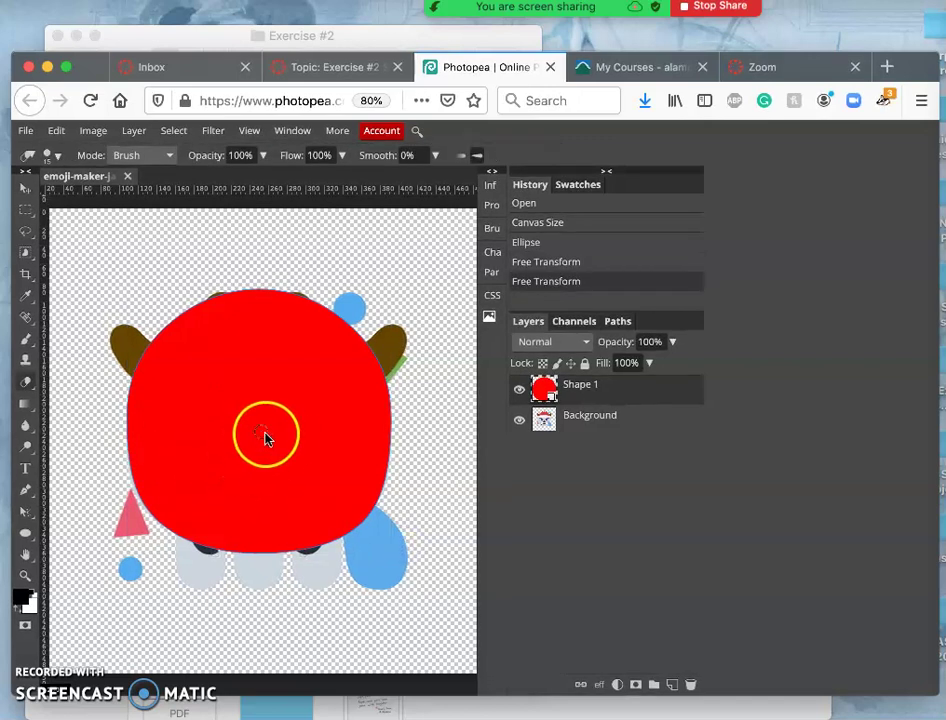
# Change the Shape 1 fill to light gray ccd6dd, sampled from the emoji on the canvas.
pyautogui.doubleClick(541, 393)
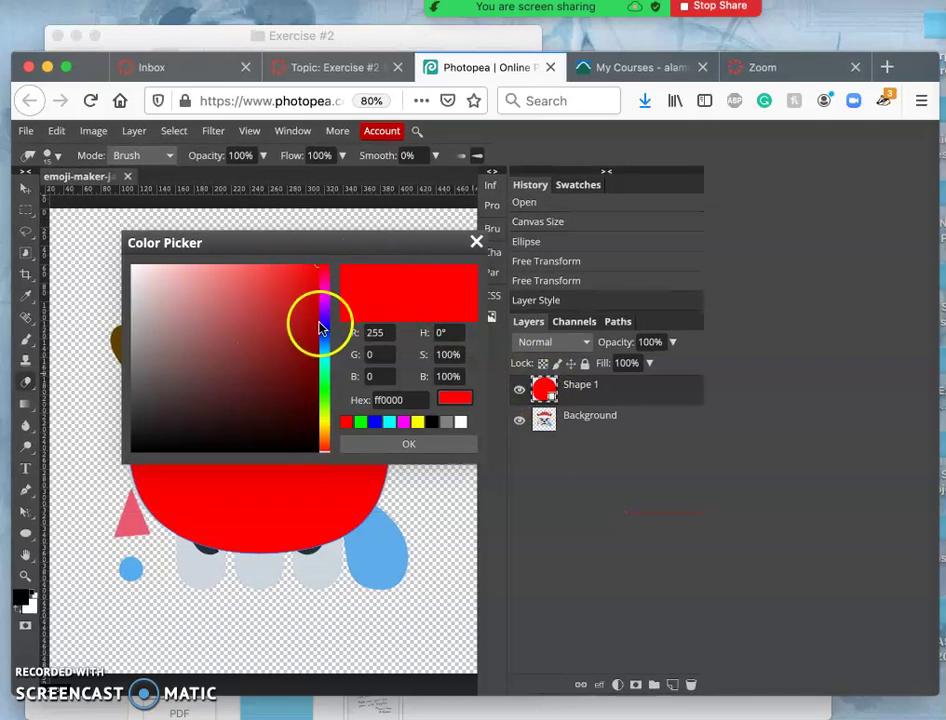
pyautogui.click(390, 422)
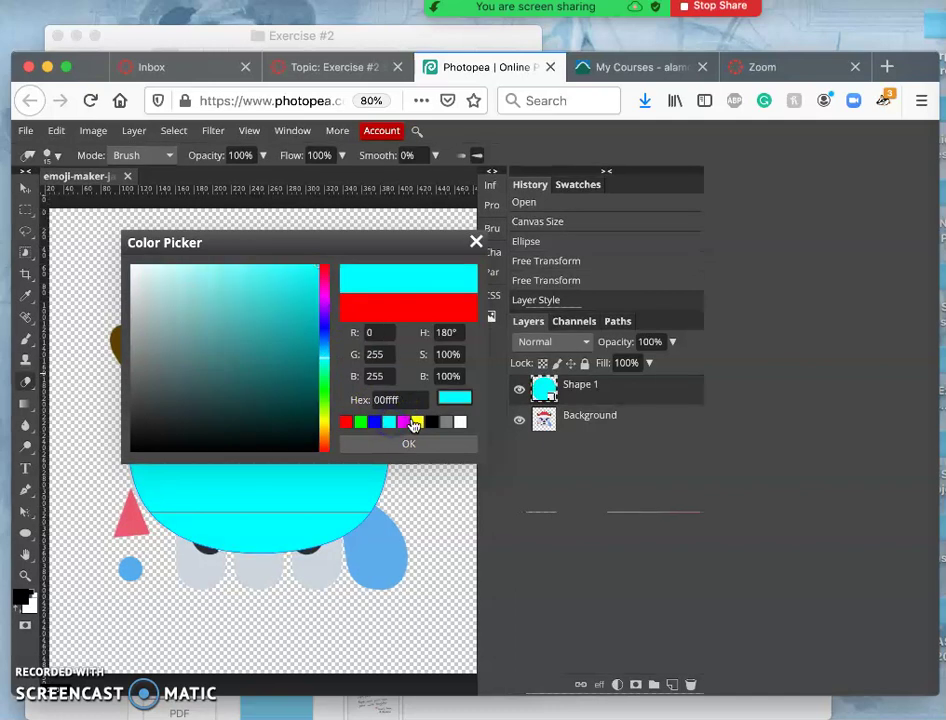
pyautogui.click(446, 422)
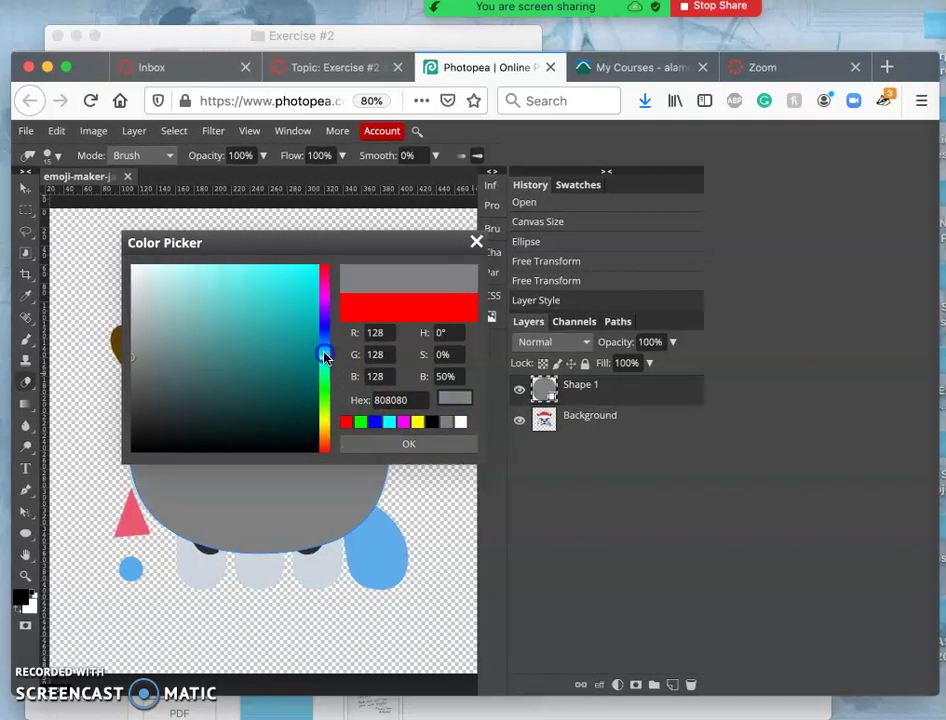
pyautogui.click(202, 302)
pyautogui.moveTo(202, 302)
pyautogui.mouseDown()
pyautogui.moveTo(152, 327)
pyautogui.moveTo(150, 302)
pyautogui.moveTo(155, 319)
pyautogui.mouseUp()
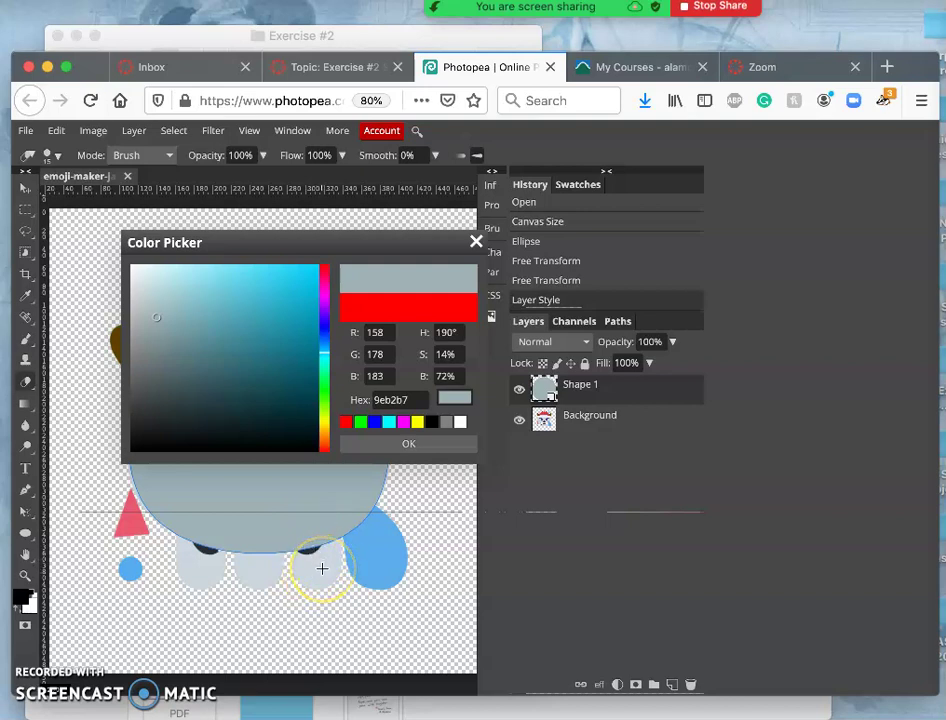
pyautogui.click(322, 568)
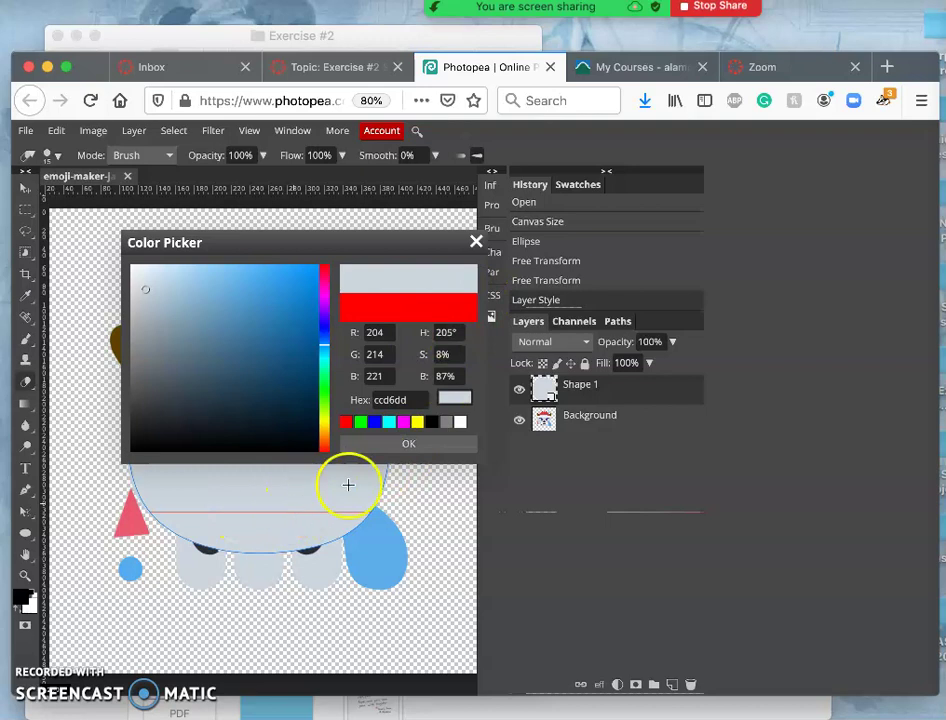
pyautogui.click(422, 445)
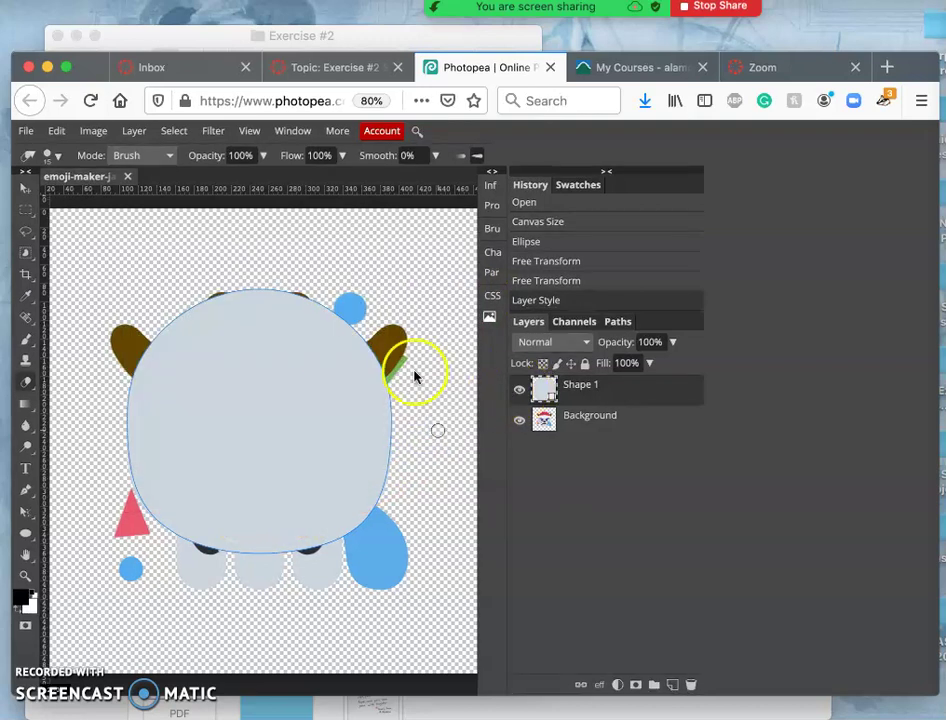
# Switch from the basic shape tool to the Custom Shape tool.
pyautogui.click(26, 538)
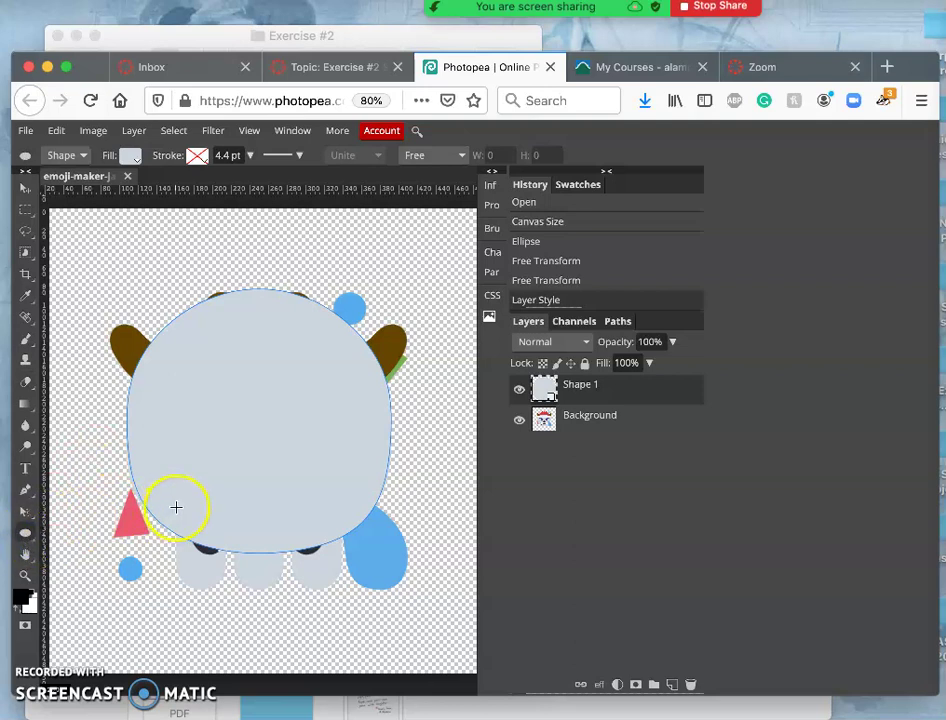
pyautogui.rightClick(26, 536)
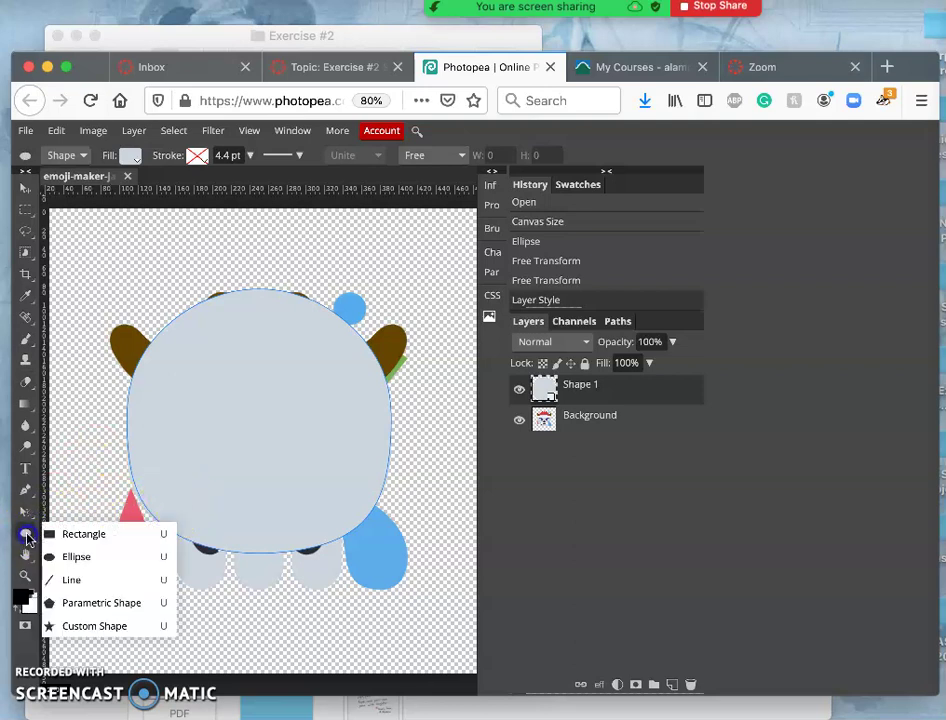
pyautogui.click(72, 625)
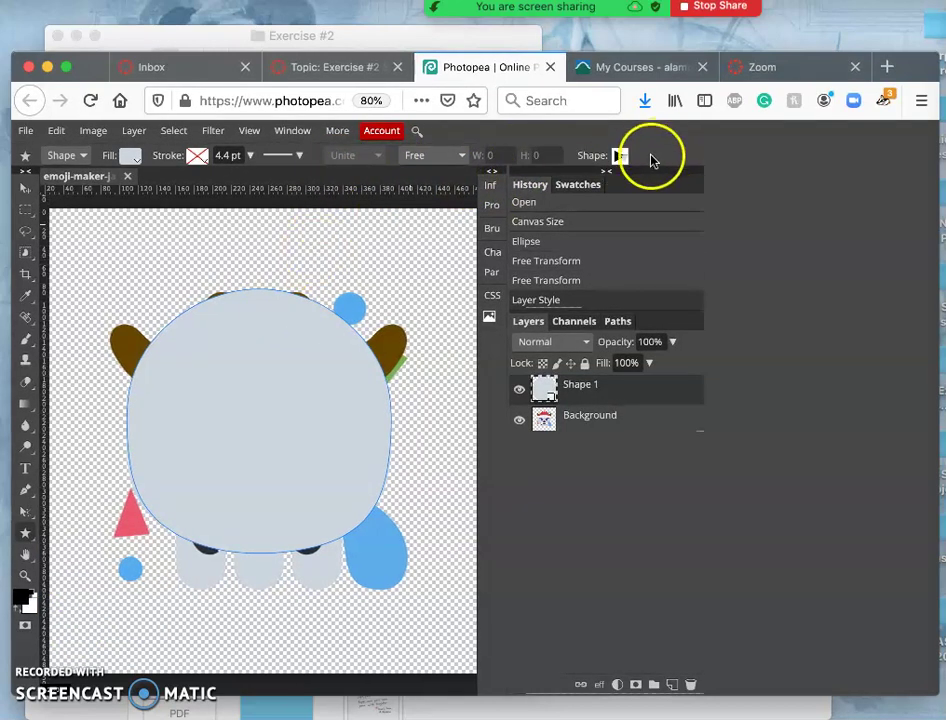
# Pick the microphone preset shape and drag it out over the head's lower left.
pyautogui.click(620, 156)
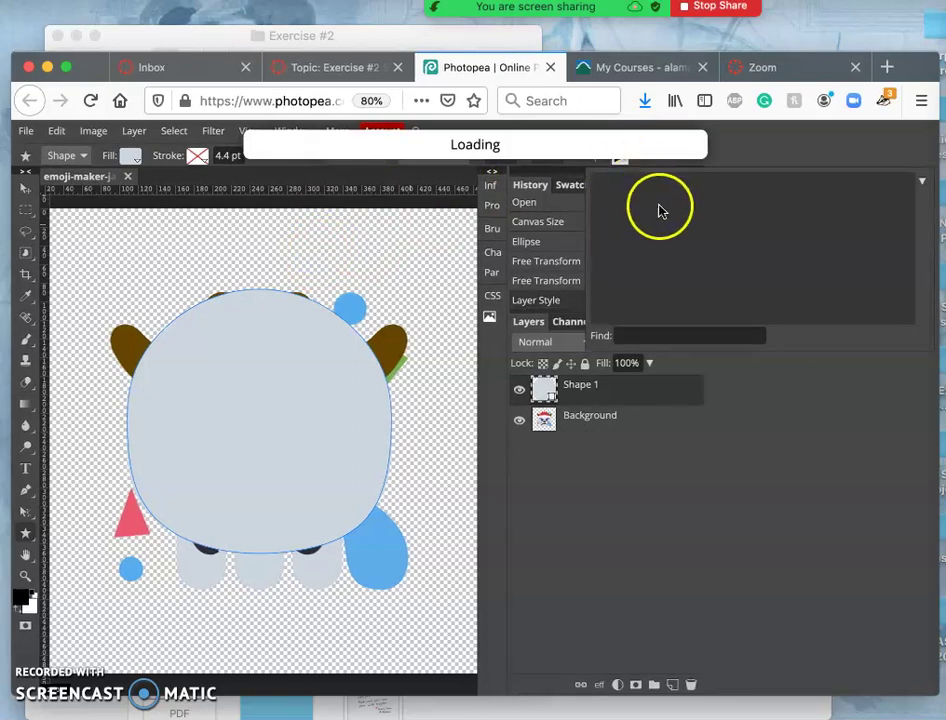
pyautogui.scroll(-10, 740, 265)
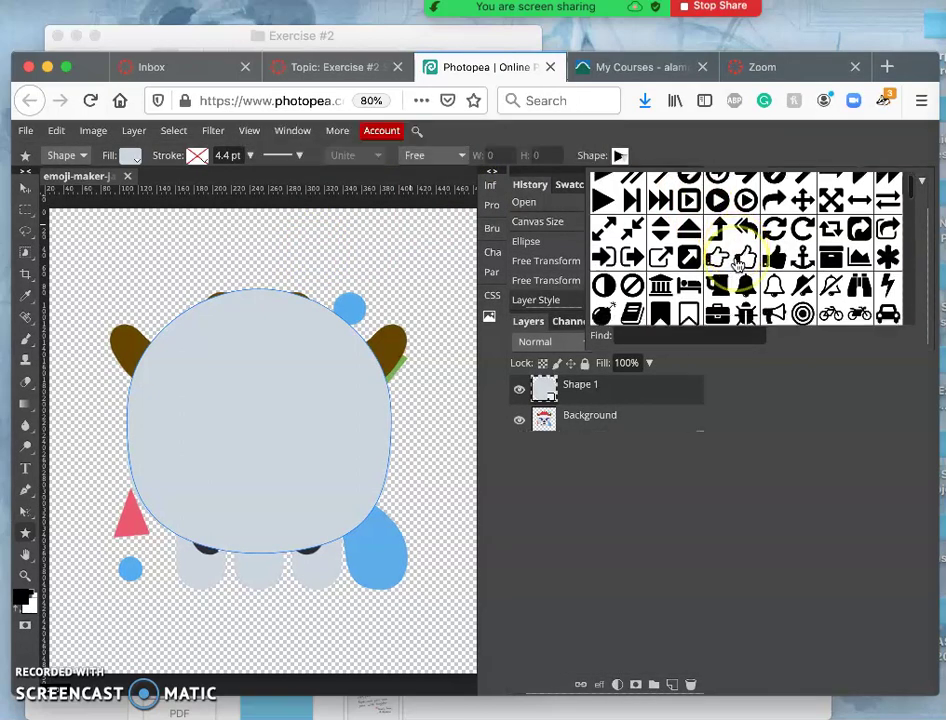
pyautogui.scroll(-15, 738, 265)
pyautogui.scroll(-3, 738, 264)
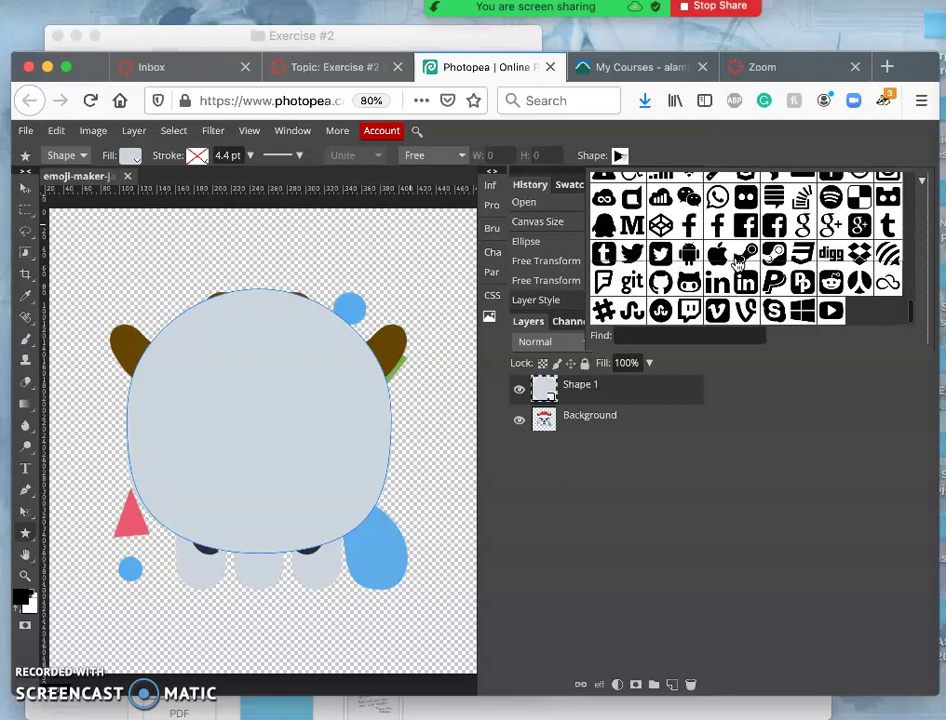
pyautogui.scroll(12, 738, 262)
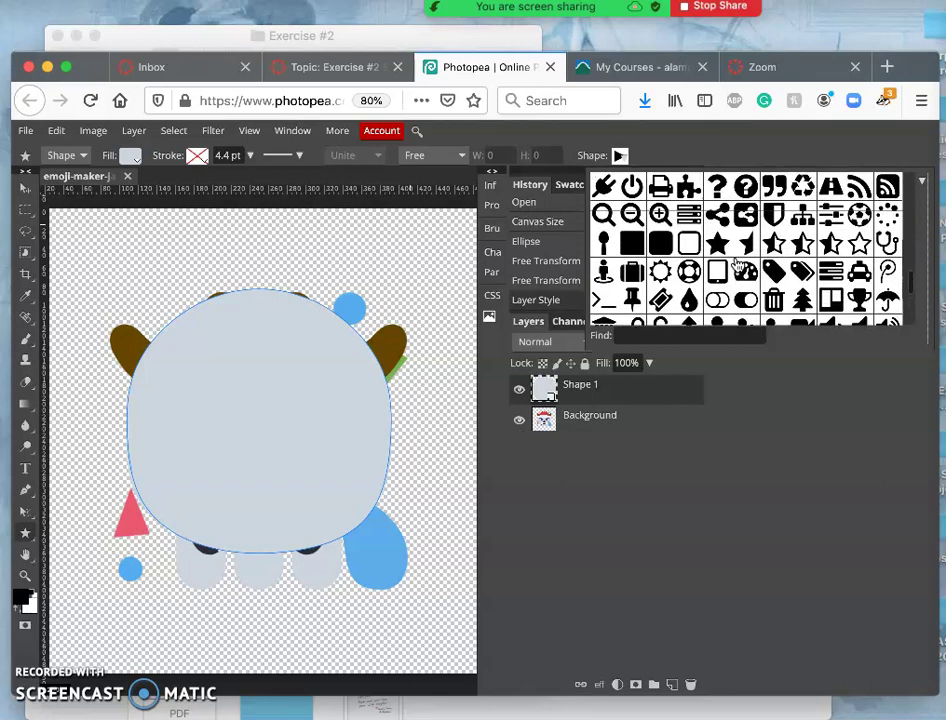
pyautogui.scroll(4, 738, 264)
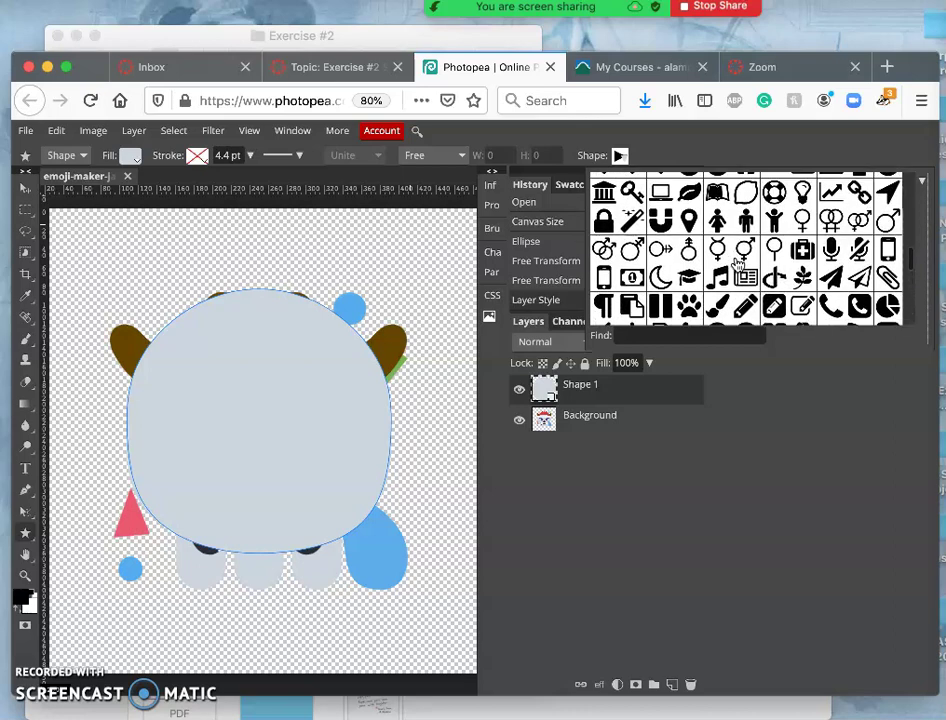
pyautogui.scroll(3, 738, 264)
pyautogui.scroll(-4, 738, 264)
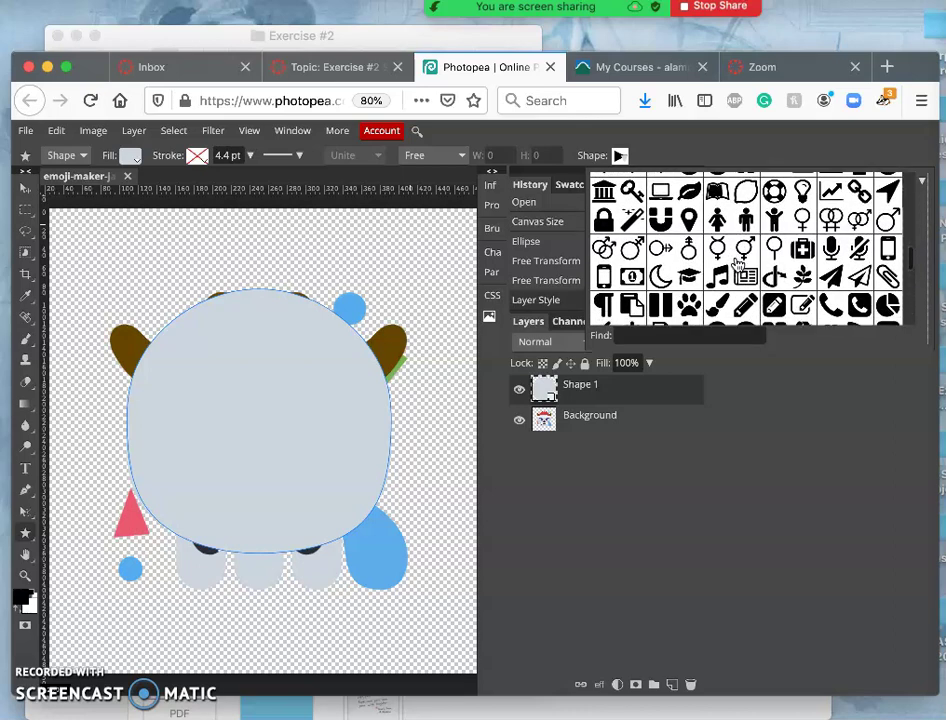
pyautogui.scroll(-12, 738, 263)
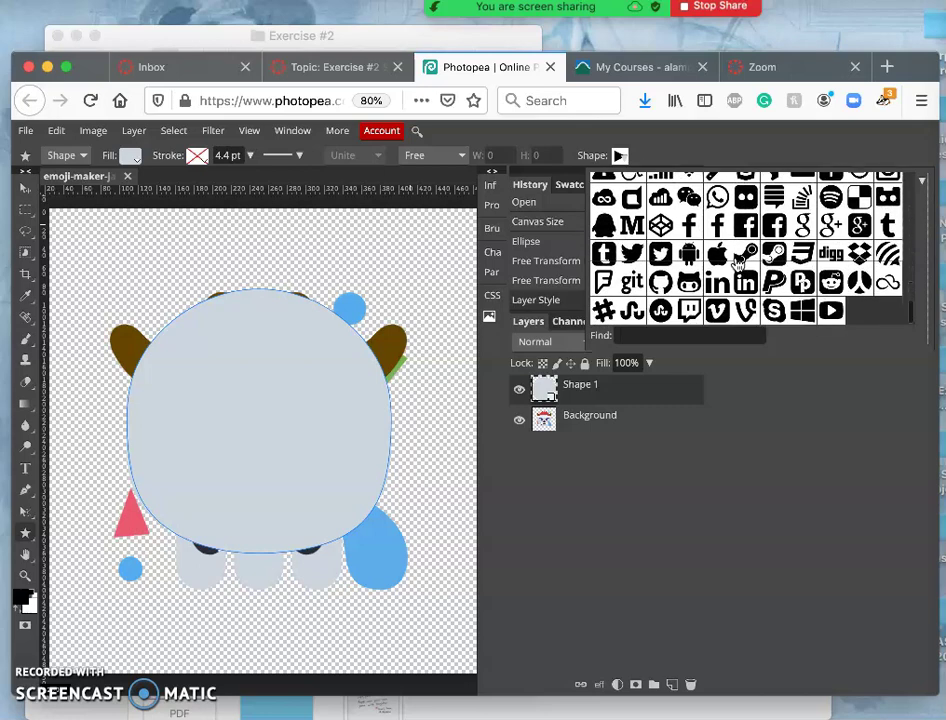
pyautogui.scroll(10, 738, 262)
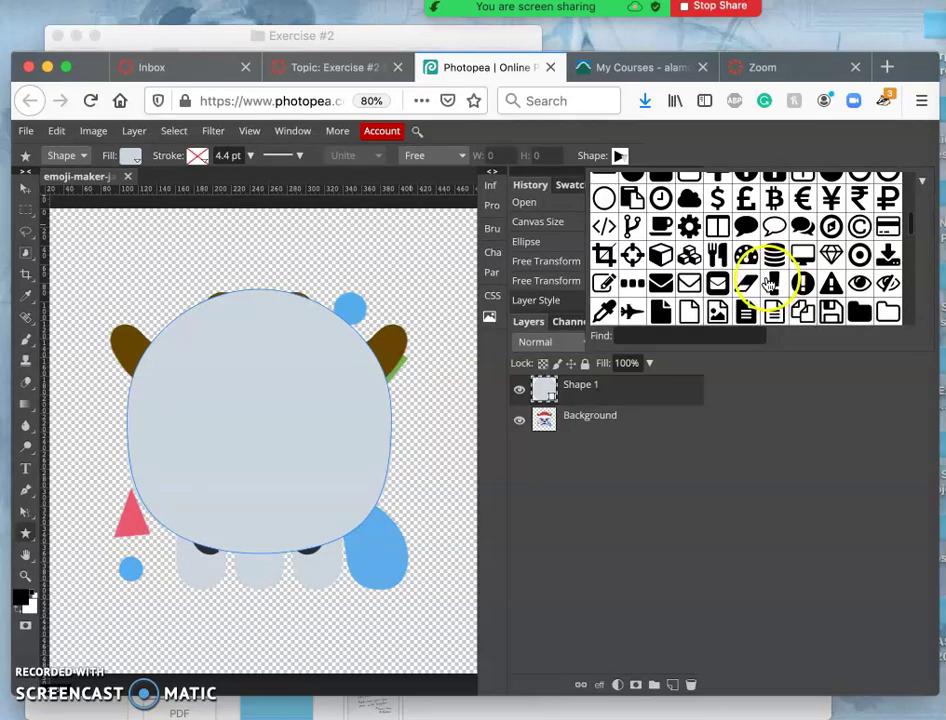
pyautogui.scroll(2, 740, 284)
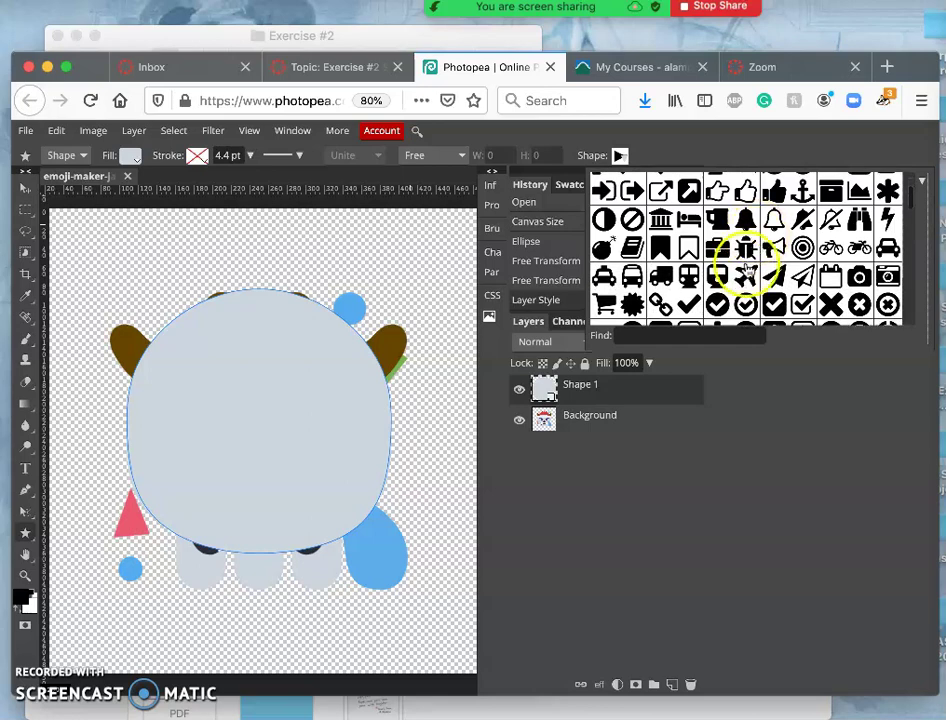
pyautogui.scroll(-2, 745, 279)
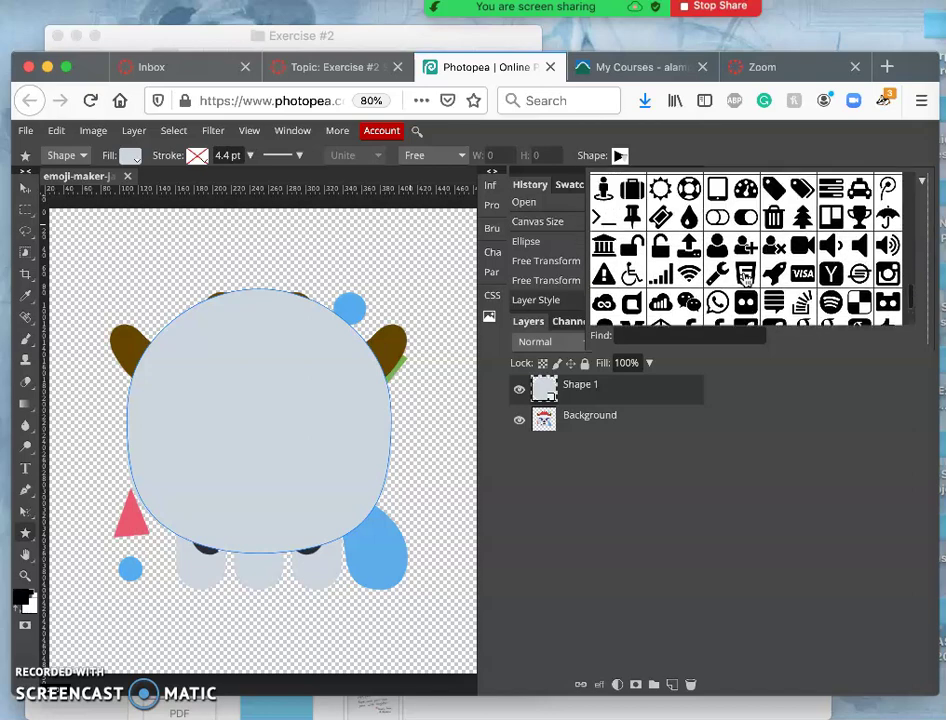
pyautogui.scroll(10, 745, 280)
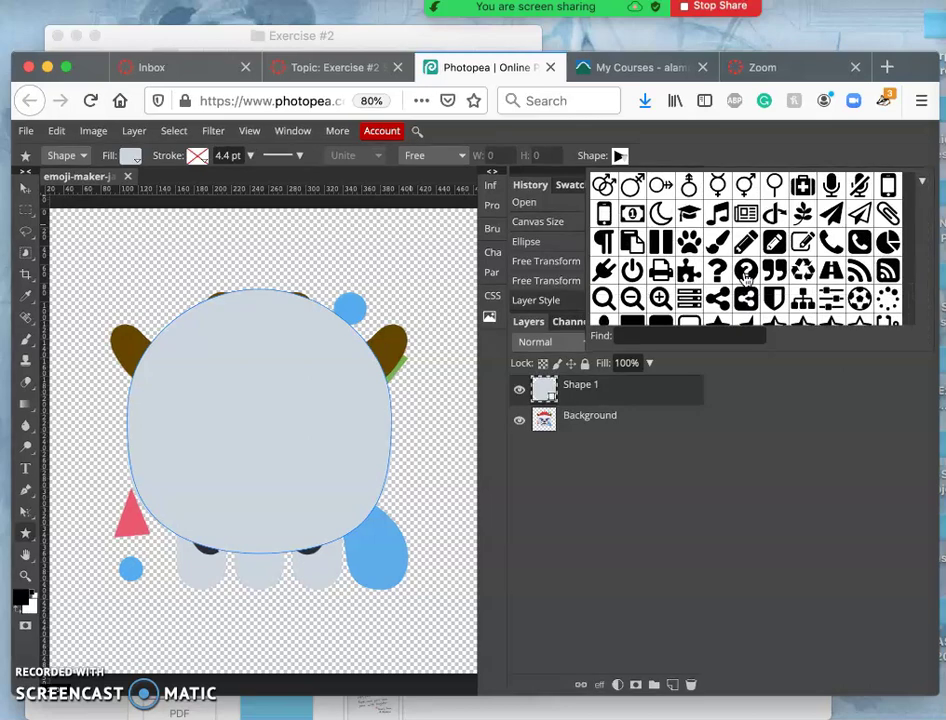
pyautogui.scroll(1, 745, 278)
pyautogui.click(831, 212)
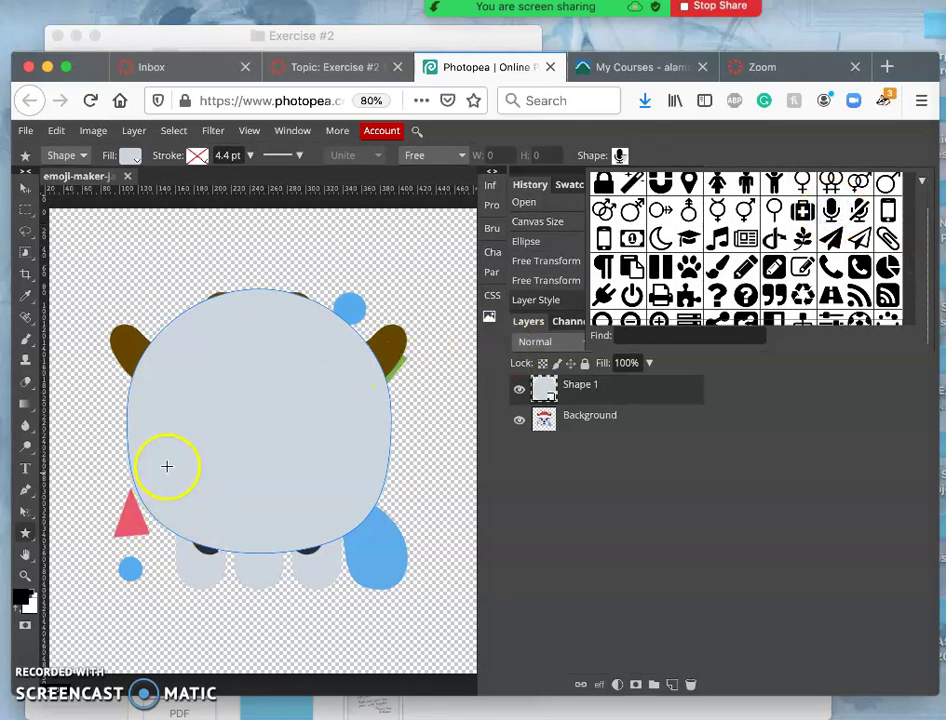
pyautogui.moveTo(165, 451); pyautogui.dragTo(260, 587)
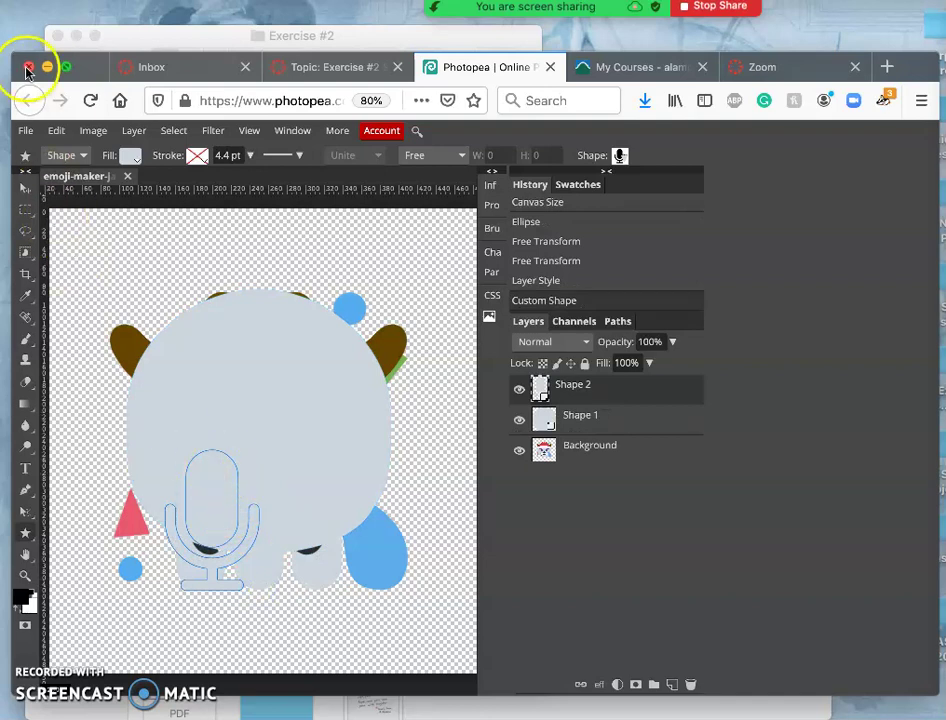
pyautogui.click(56, 130)
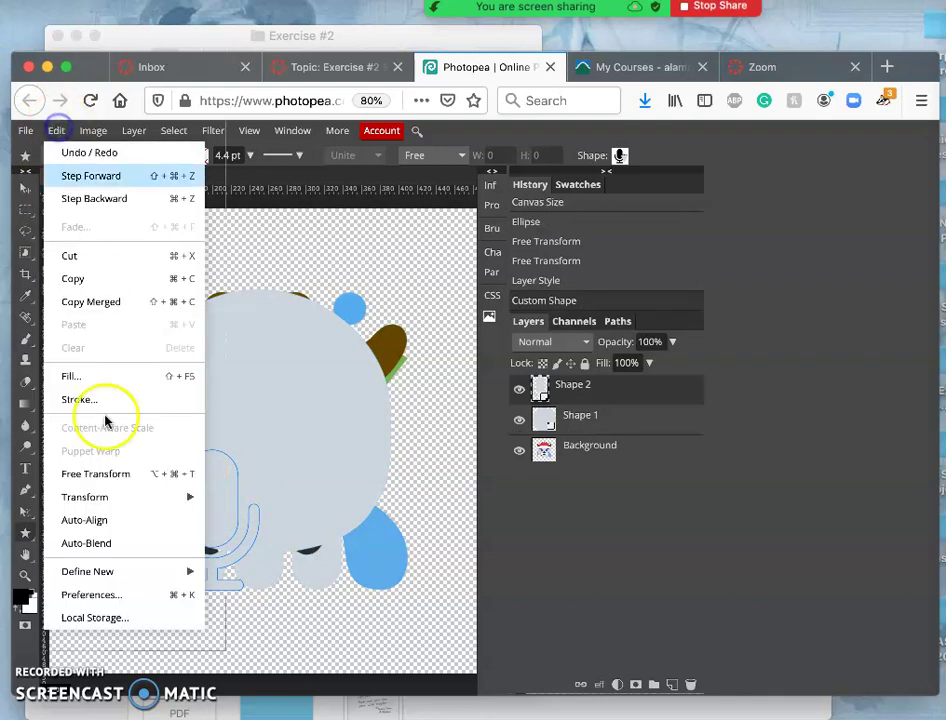
pyautogui.click(109, 473)
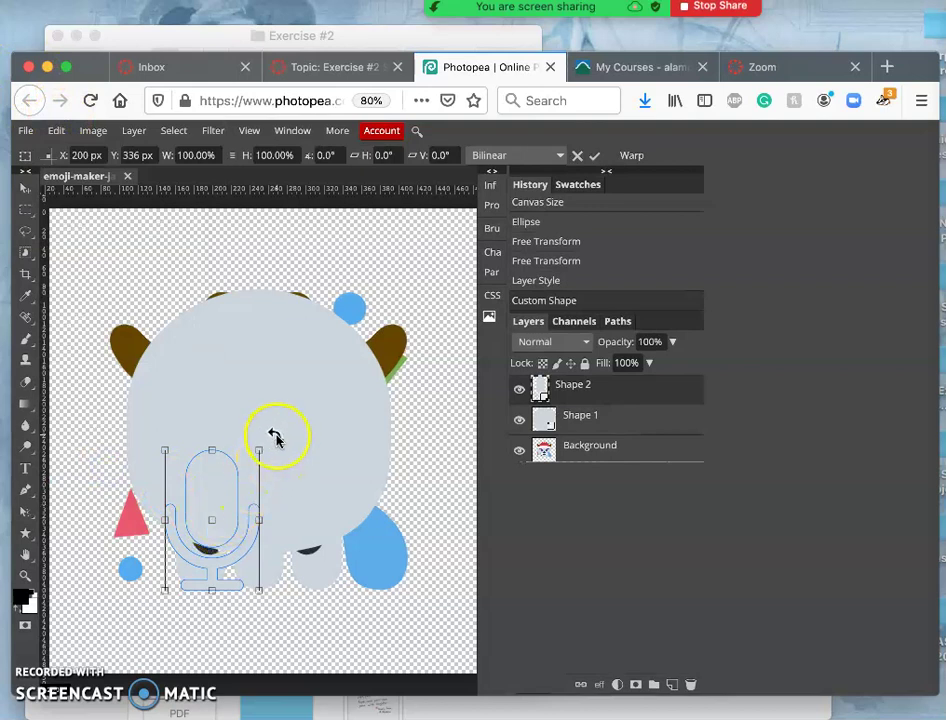
# Rotate the microphone shape to -180°, shift it left, and apply the transform.
pyautogui.moveTo(275, 442); pyautogui.dragTo(146, 593)
pyautogui.moveTo(222, 545)
pyautogui.mouseDown()
pyautogui.moveTo(201, 547)
pyautogui.moveTo(210, 553)
pyautogui.mouseUp()
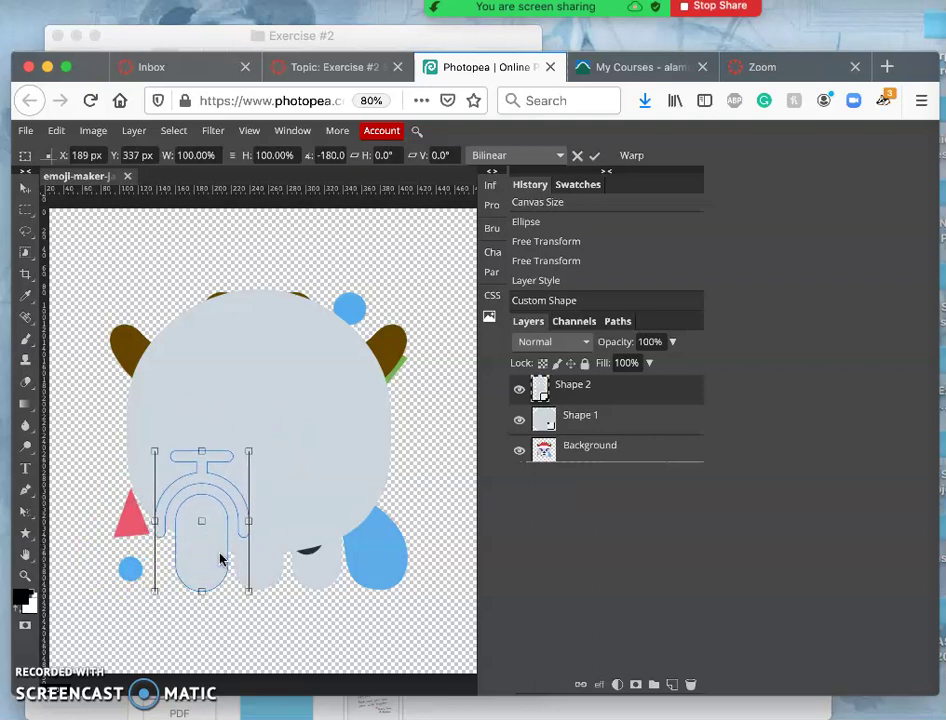
pyautogui.doubleClick(221, 523)
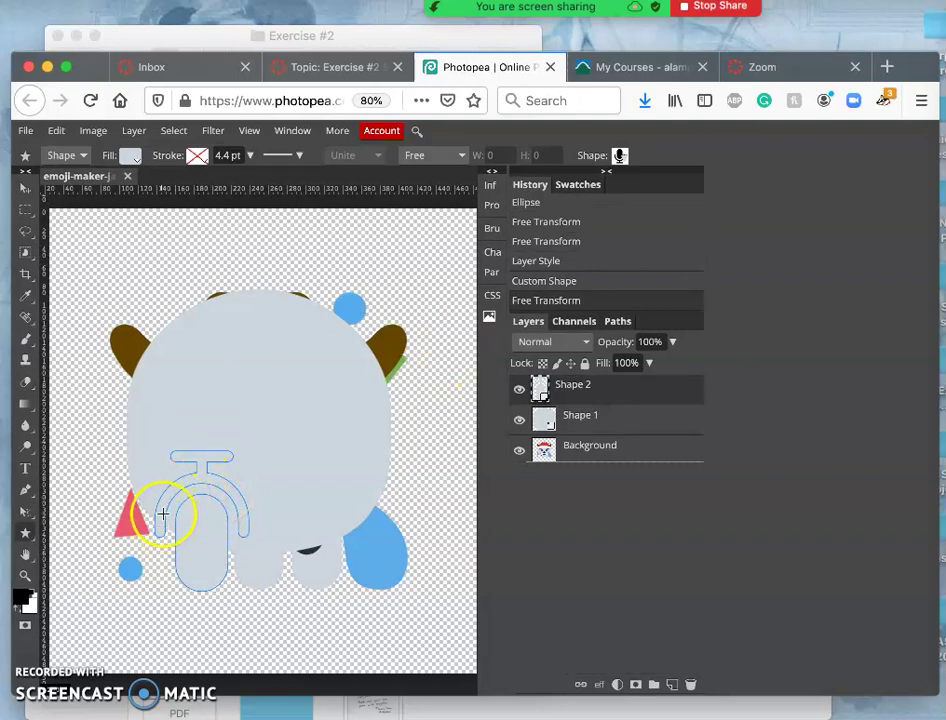
# Undo the accidental extra 100×100 microphone shape and dismiss the new-shape prompts.
pyautogui.click(99, 484)
pyautogui.click(256, 342)
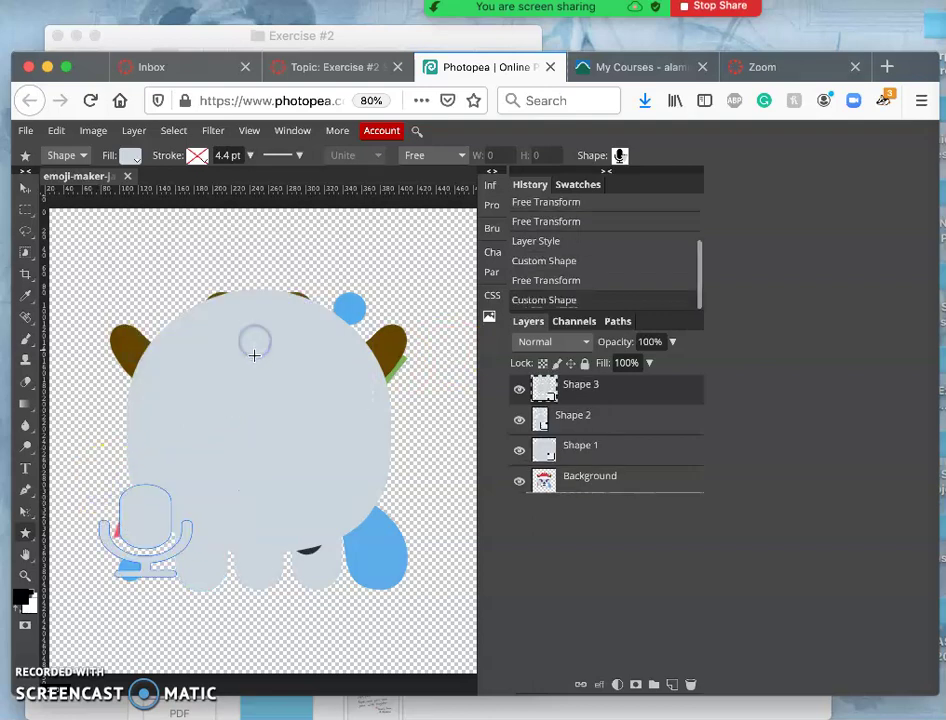
pyautogui.click(197, 556)
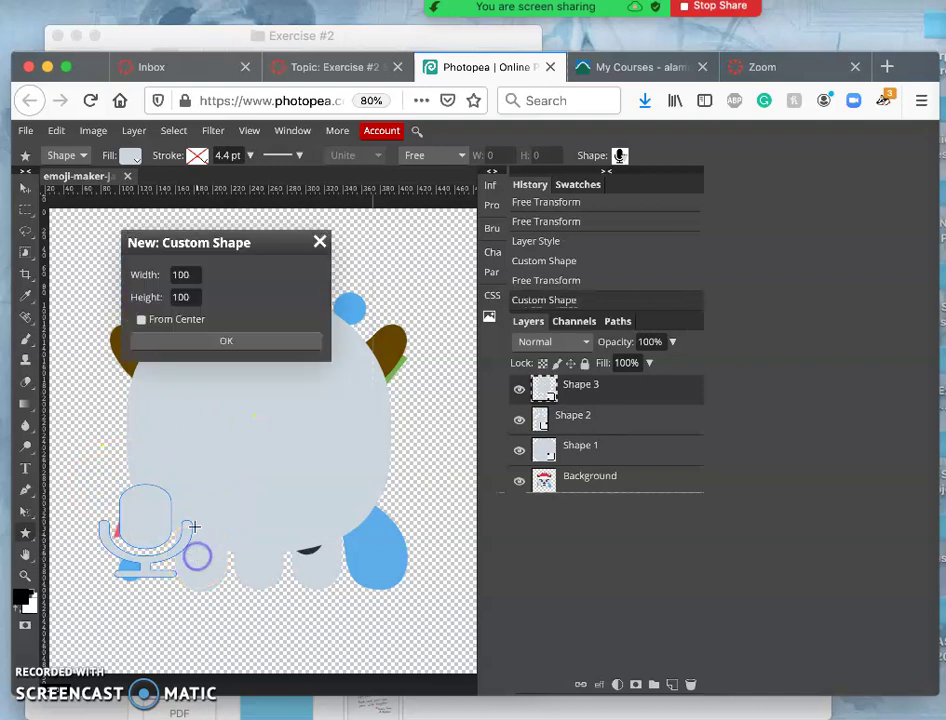
pyautogui.click(322, 242)
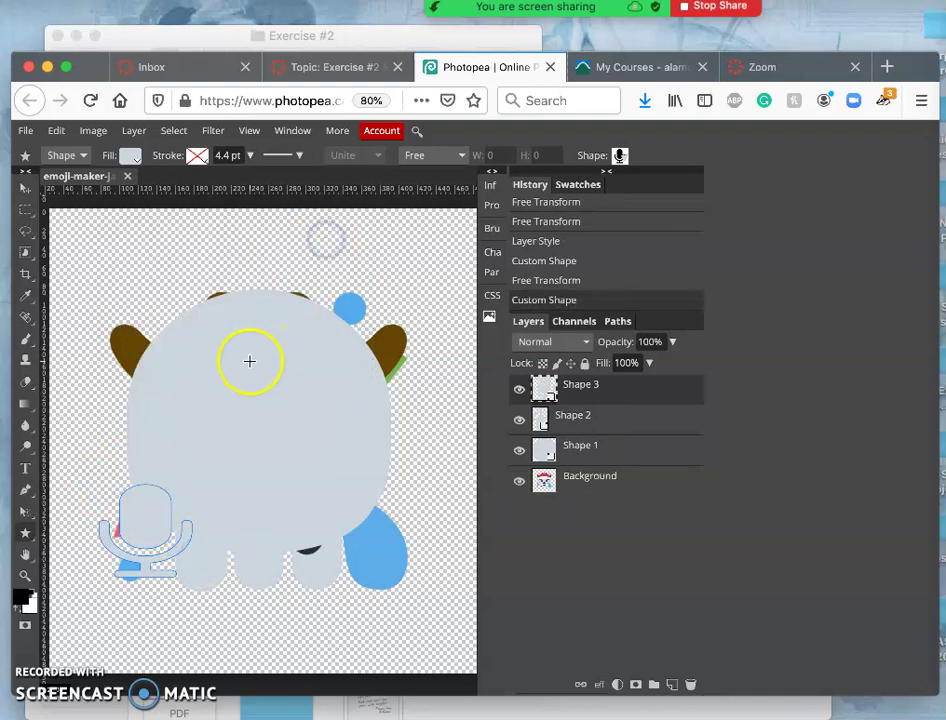
pyautogui.press('super+z')
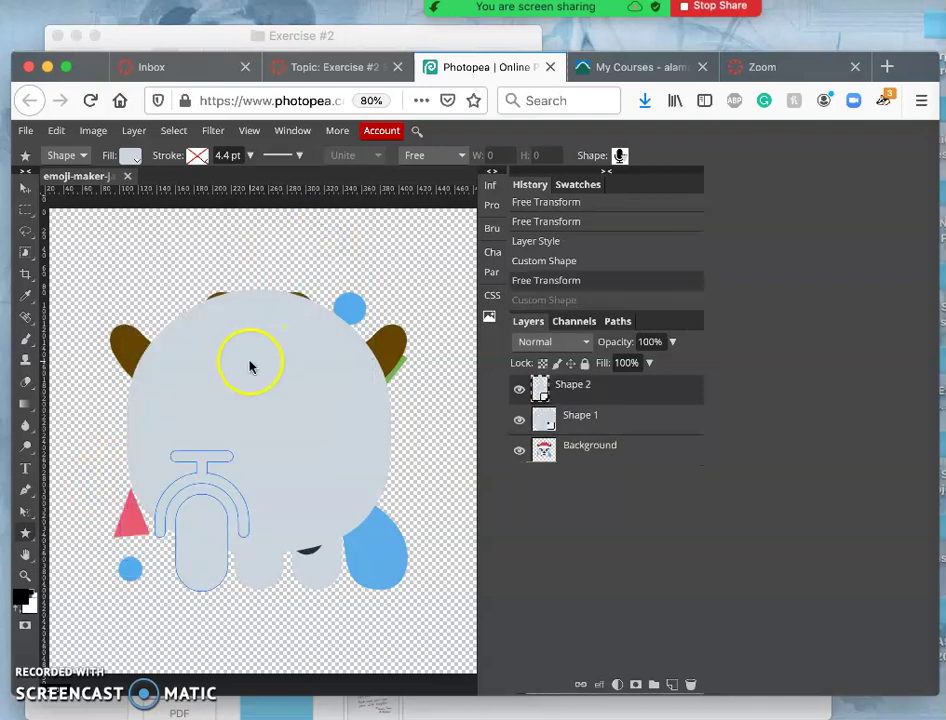
pyautogui.rightClick(200, 535)
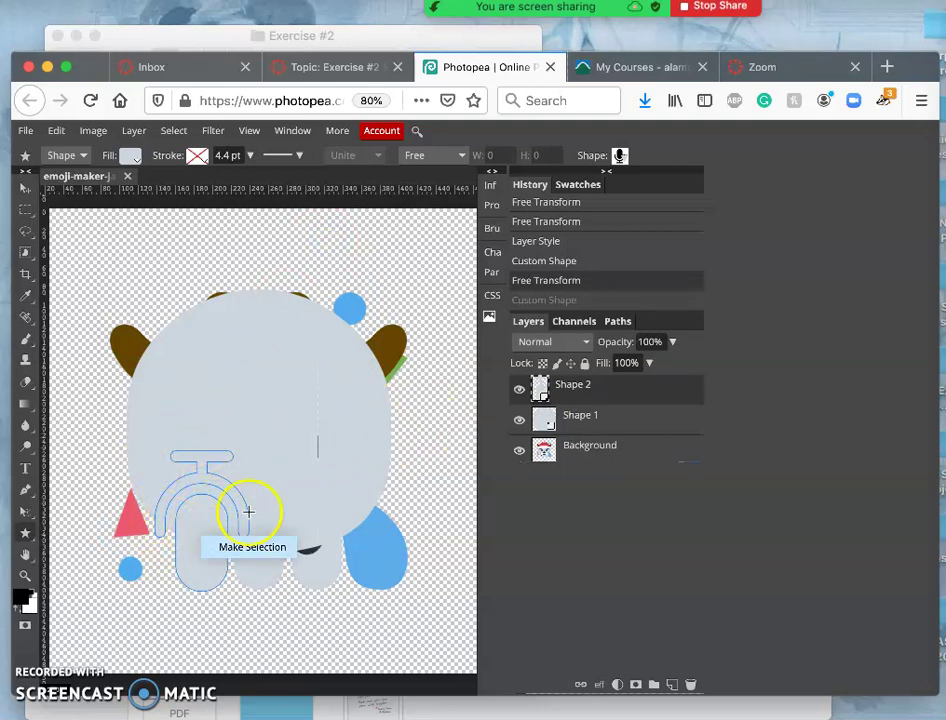
pyautogui.click(179, 510)
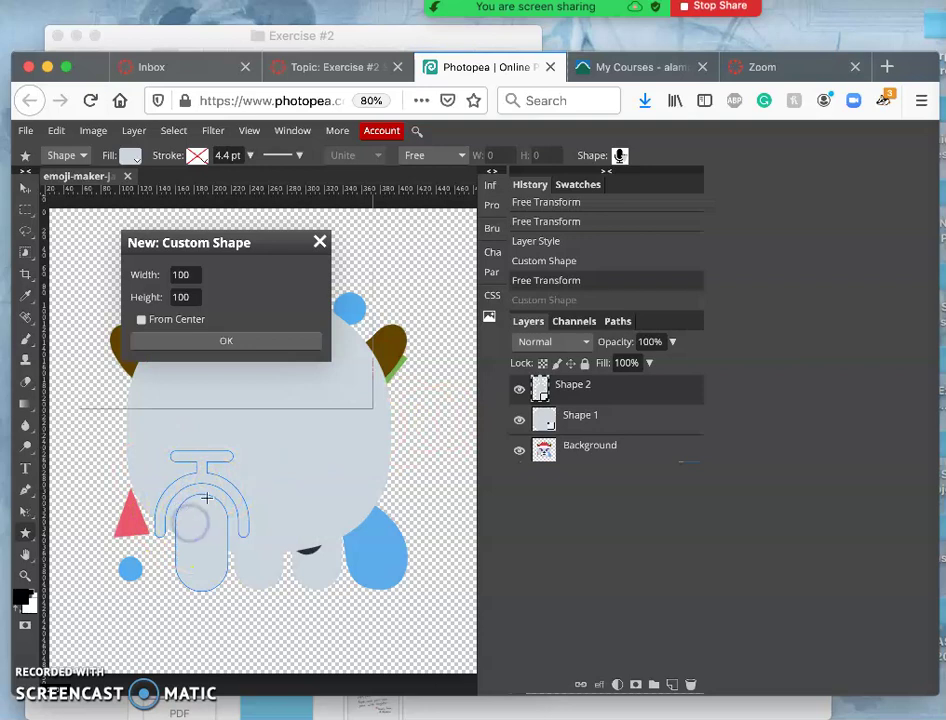
pyautogui.click(319, 245)
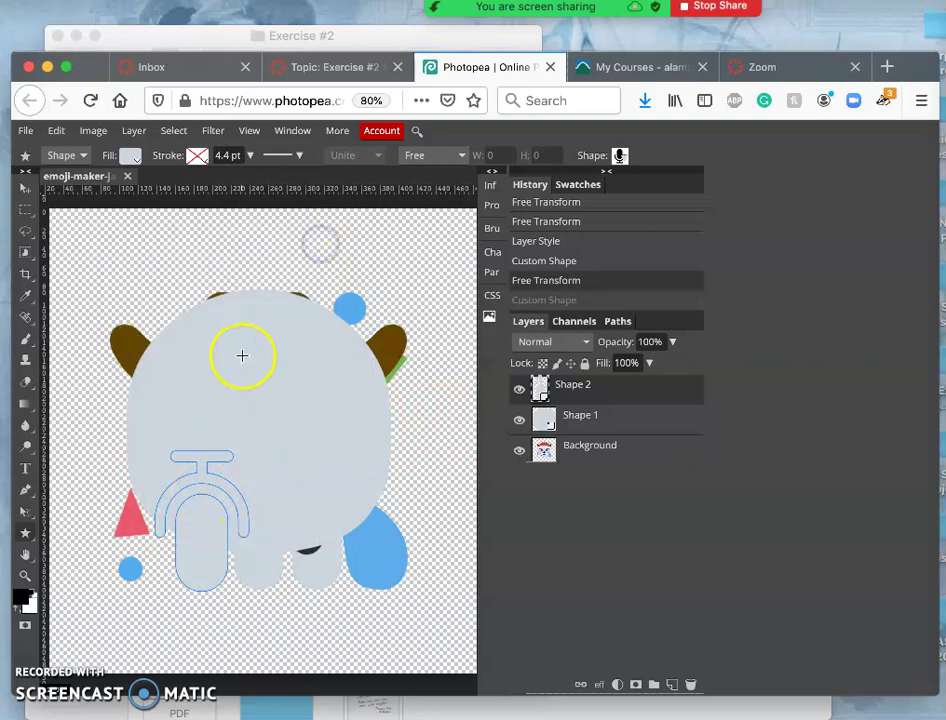
pyautogui.hotkey('ctrl', 'alt', 't')
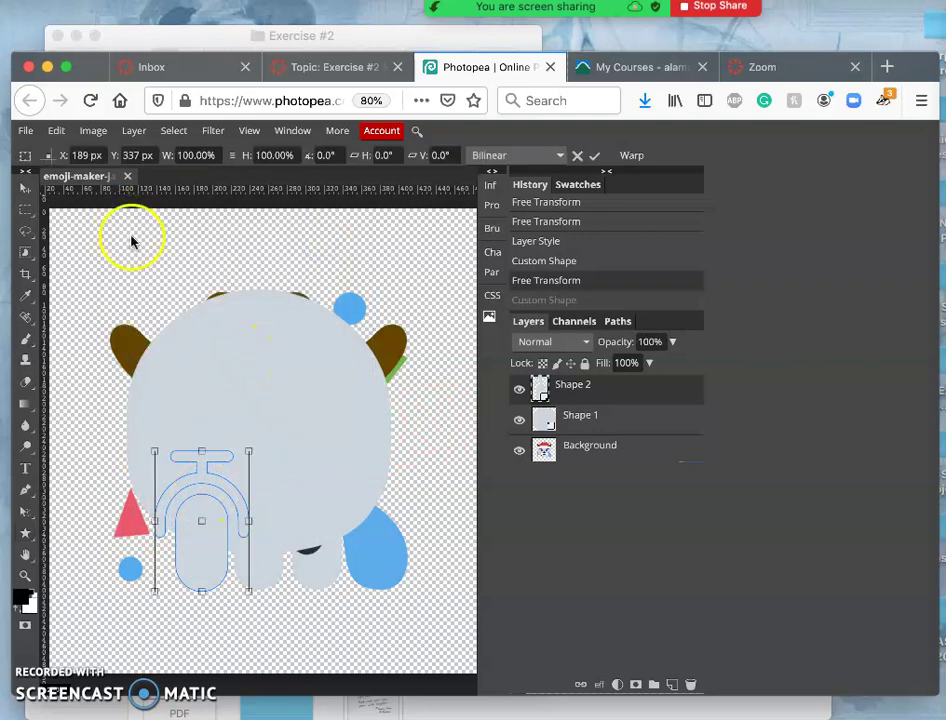
# Warp the Shape 2 microphone outline into a rounded lobe at the head's bottom-left.
pyautogui.rightClick(189, 494)
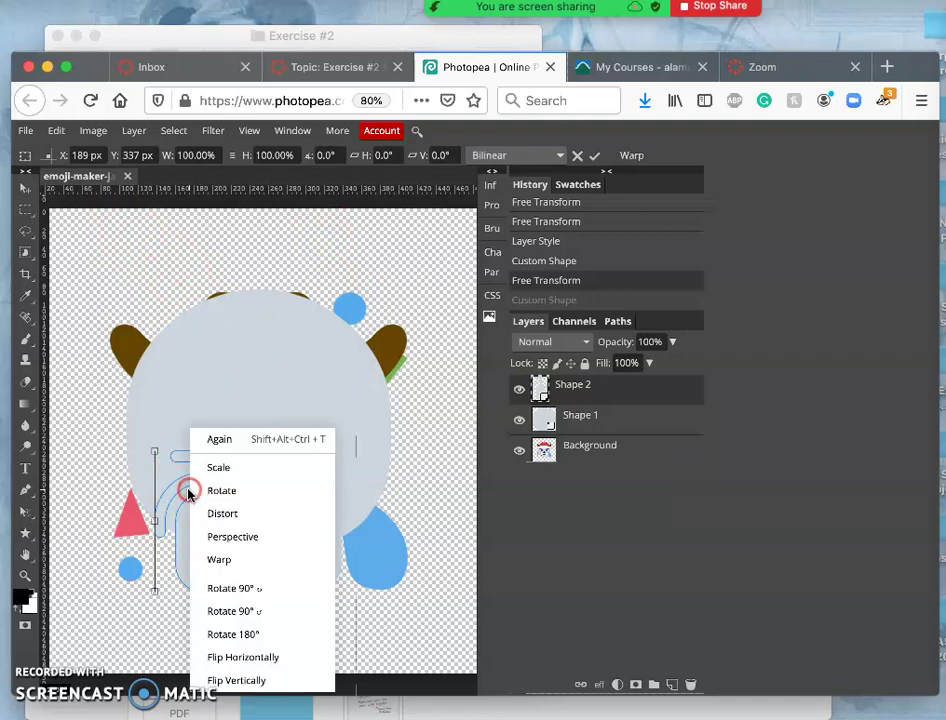
pyautogui.click(216, 559)
pyautogui.moveTo(160, 499)
pyautogui.mouseDown()
pyautogui.moveTo(163, 555)
pyautogui.moveTo(155, 501)
pyautogui.moveTo(184, 534)
pyautogui.moveTo(175, 505)
pyautogui.mouseUp()
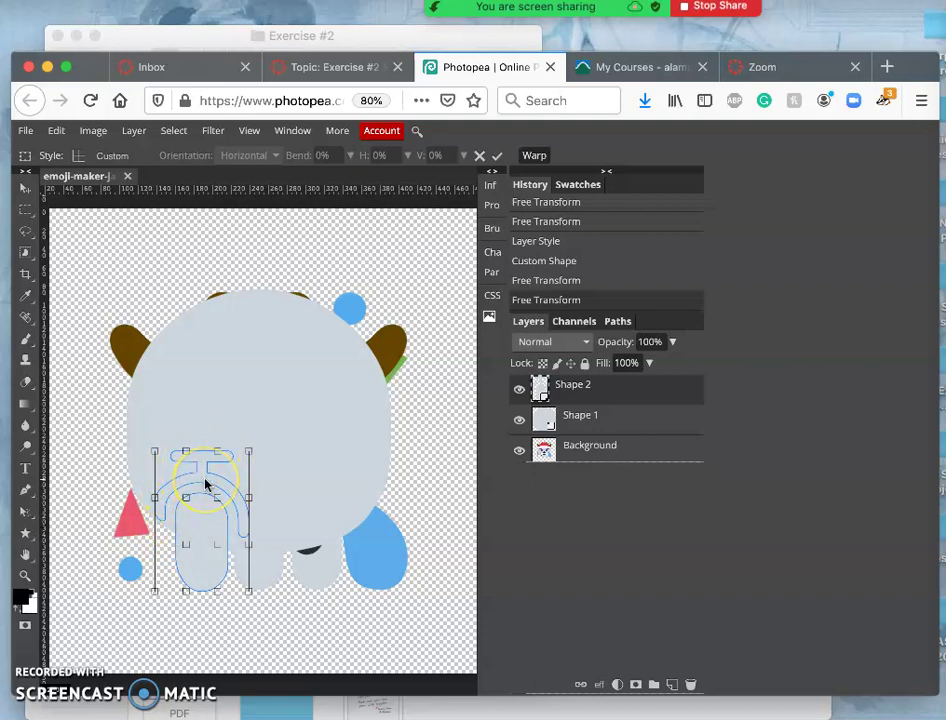
pyautogui.press('Return')
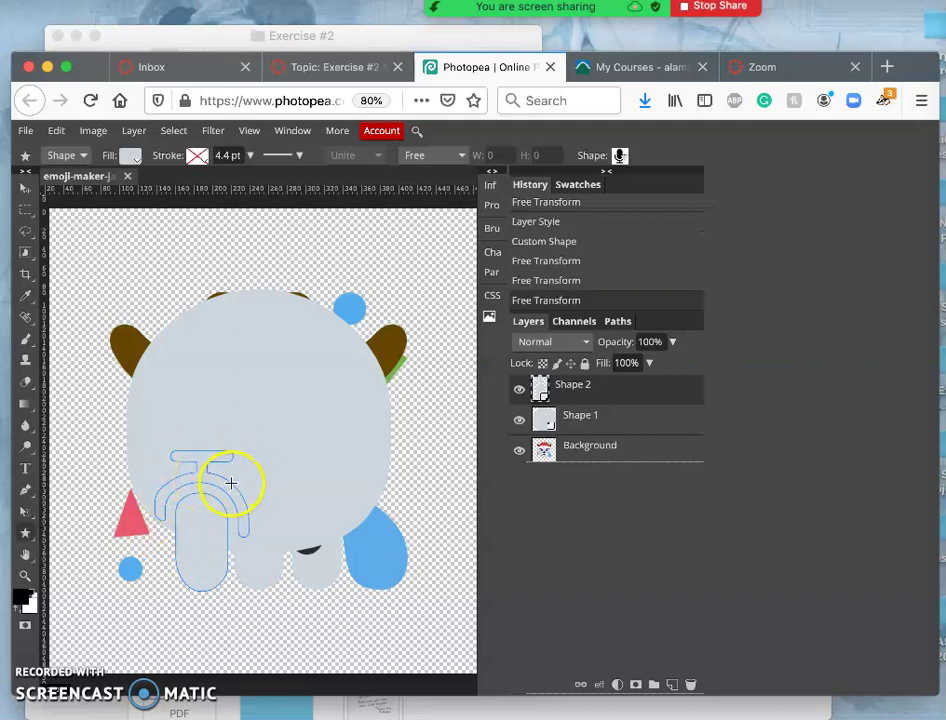
# Hide the Background reference layer, select the Shape 2 layer, and open the Layer menu to duplicate it.
pyautogui.click(519, 451)
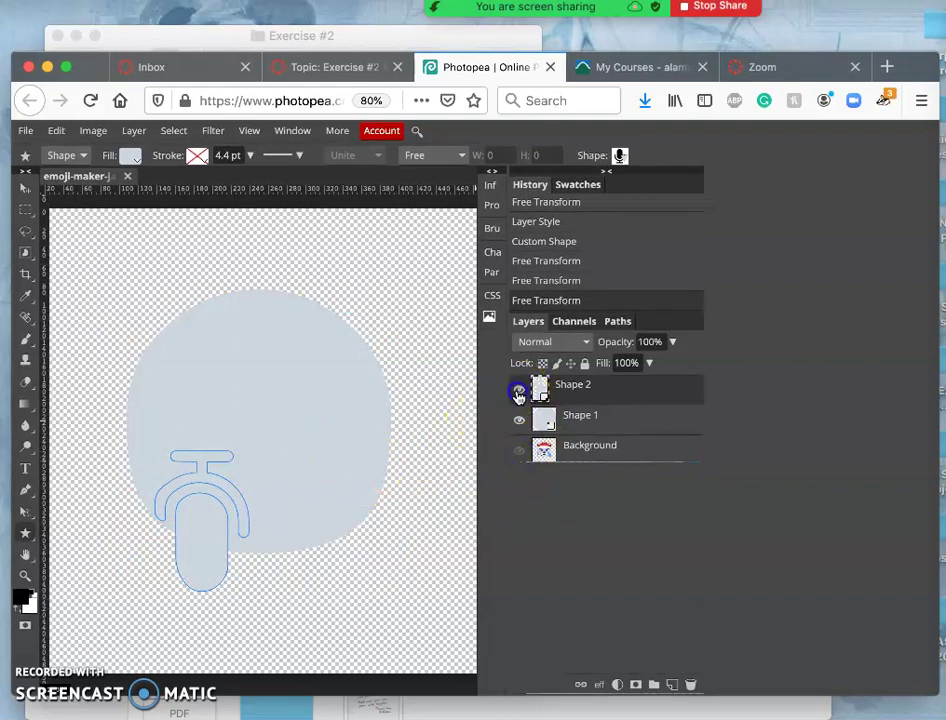
pyautogui.click(591, 449)
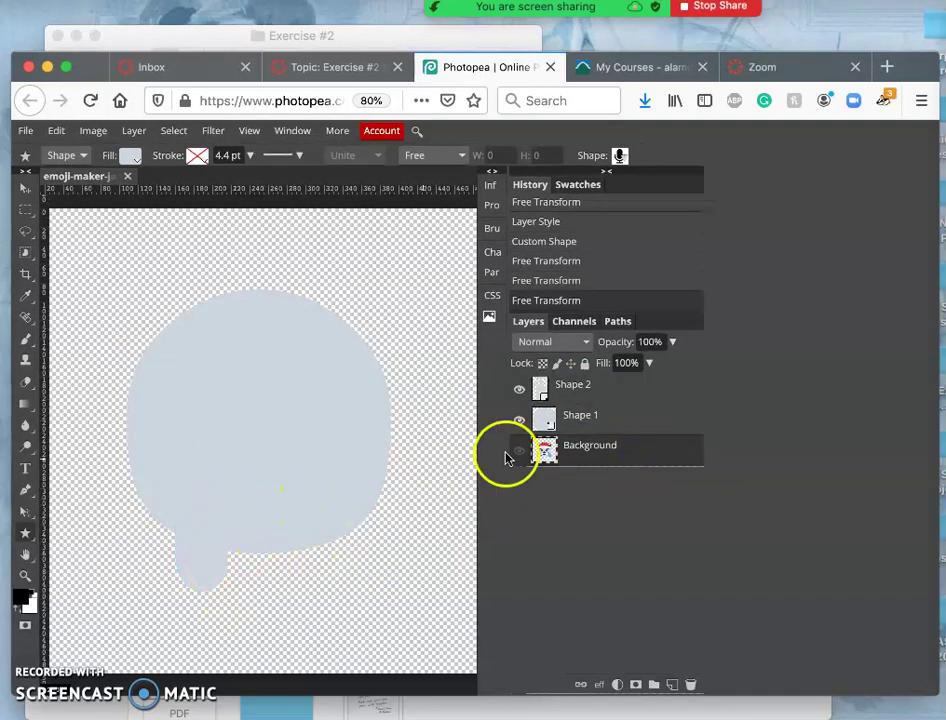
pyautogui.click(519, 389)
pyautogui.click(519, 389)
pyautogui.click(593, 386)
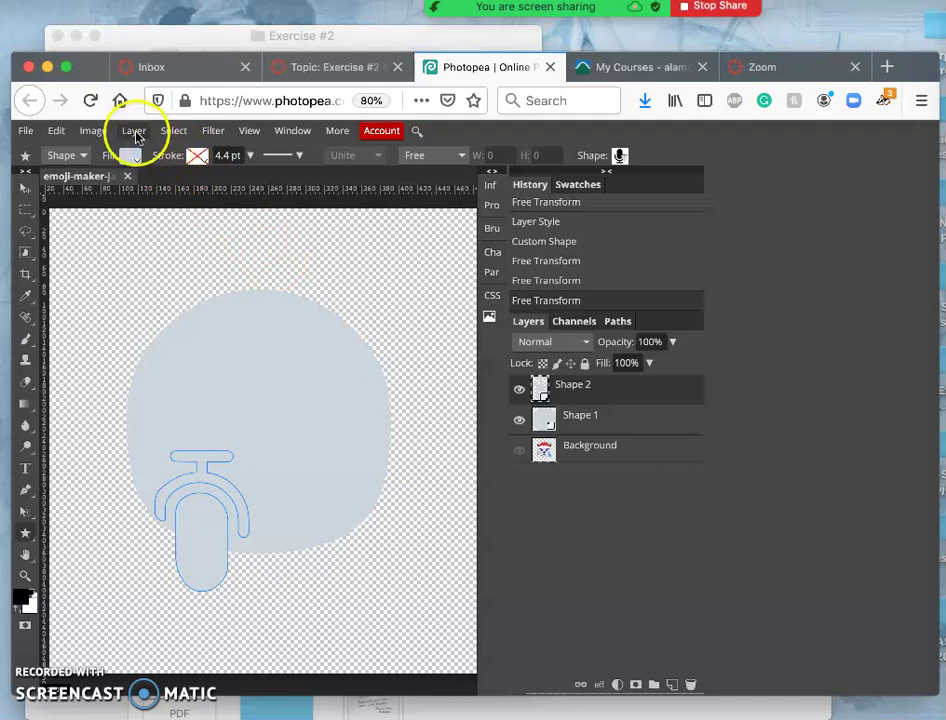
pyautogui.click(134, 131)
pyautogui.click(363, 262)
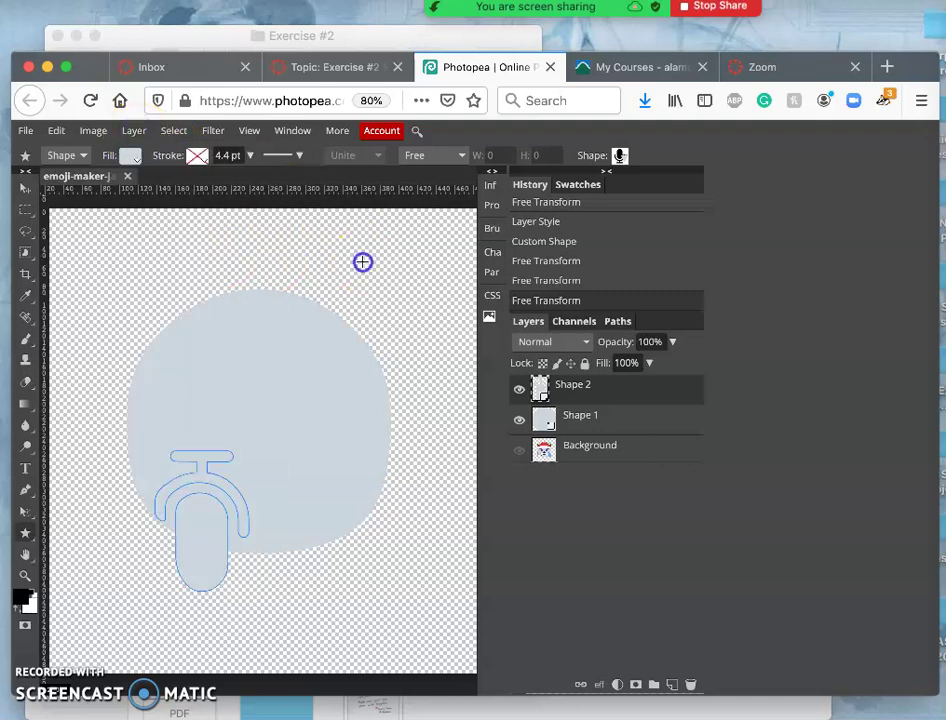
pyautogui.click(318, 240)
# Duplicate Shape 2 and move the copy right to the bottom centre of the head.
pyautogui.hotkey('ctrl', 'j')
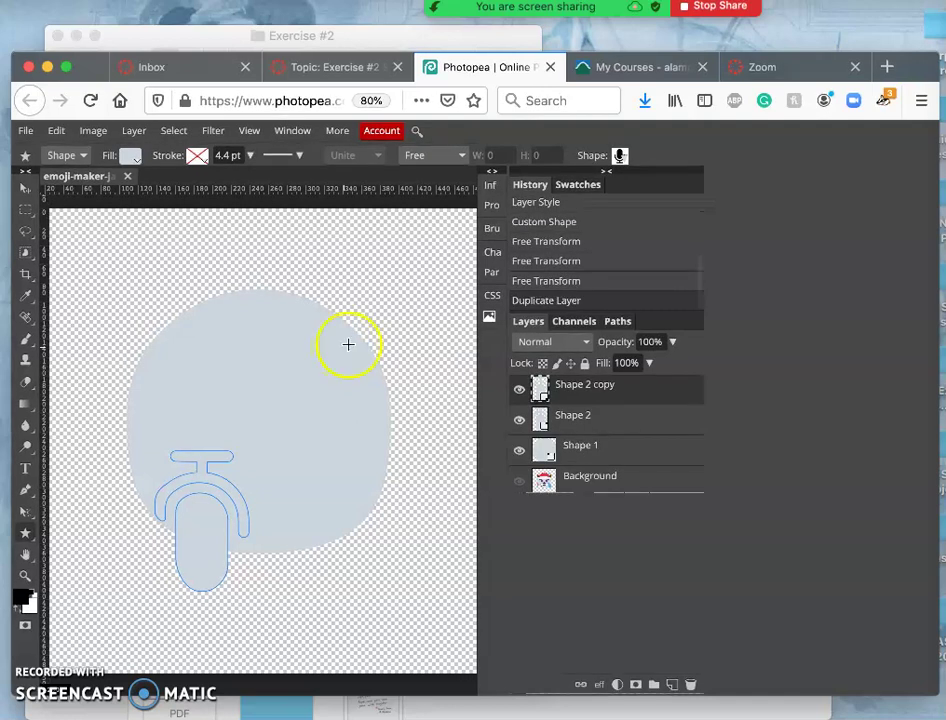
pyautogui.click(25, 189)
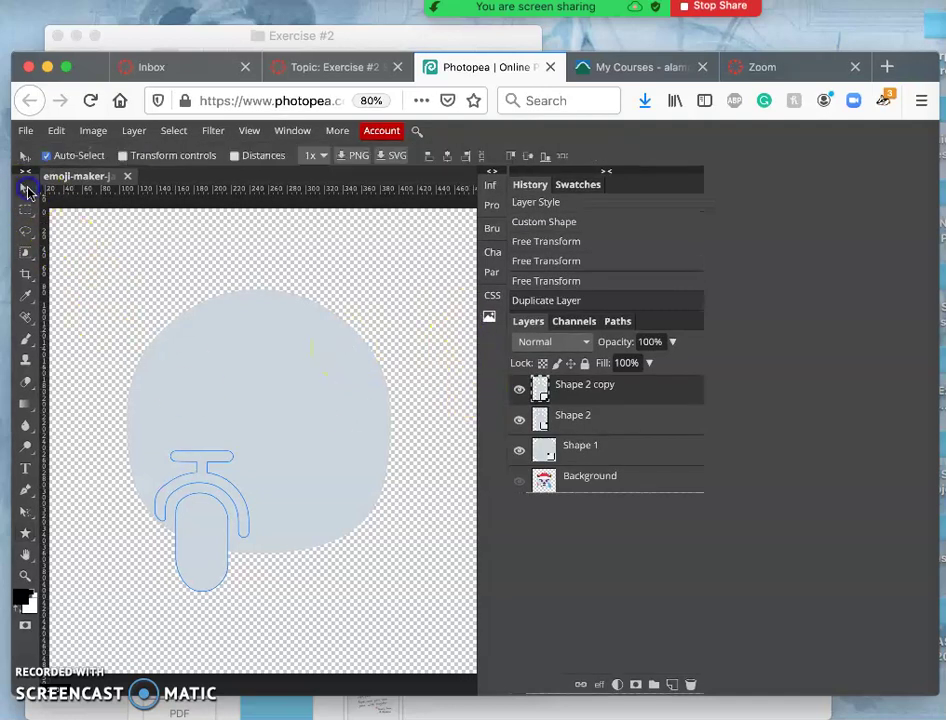
pyautogui.click(518, 484)
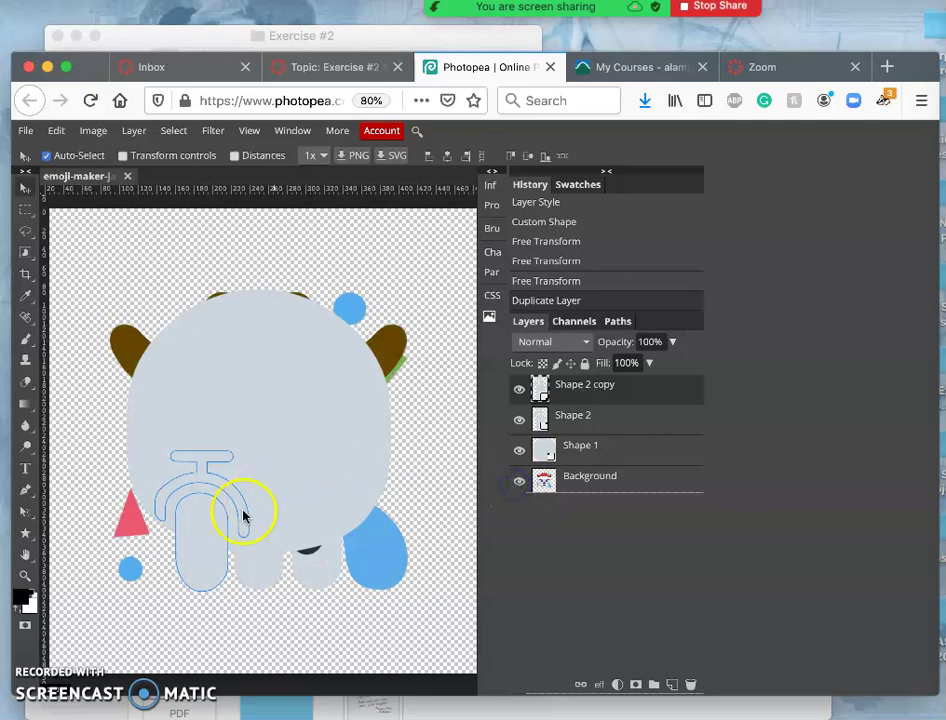
pyautogui.moveTo(213, 527); pyautogui.dragTo(273, 522)
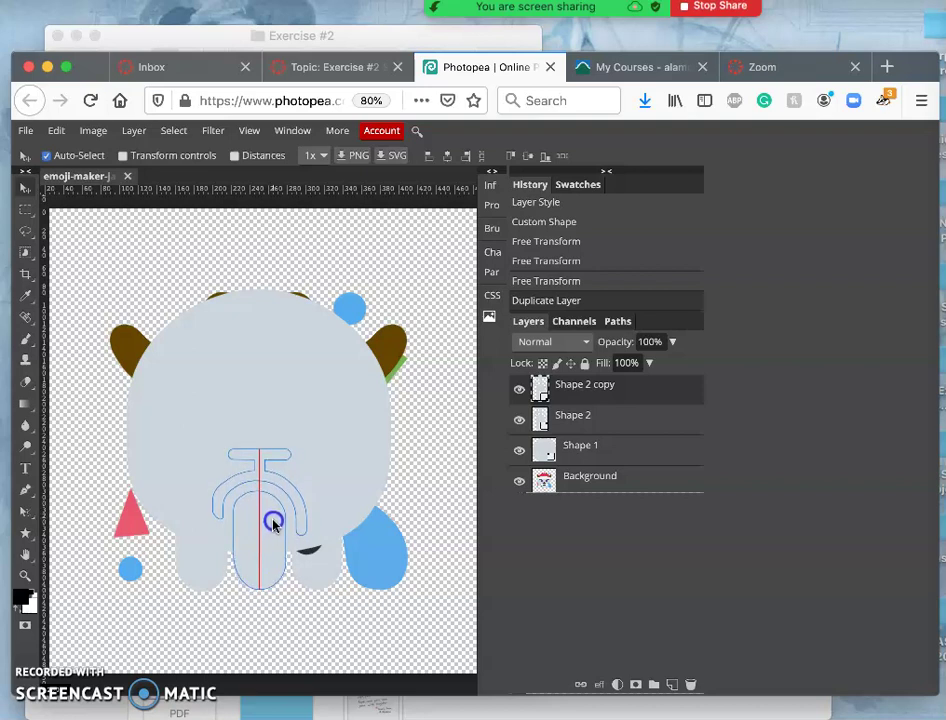
pyautogui.moveTo(273, 521); pyautogui.dragTo(292, 522)
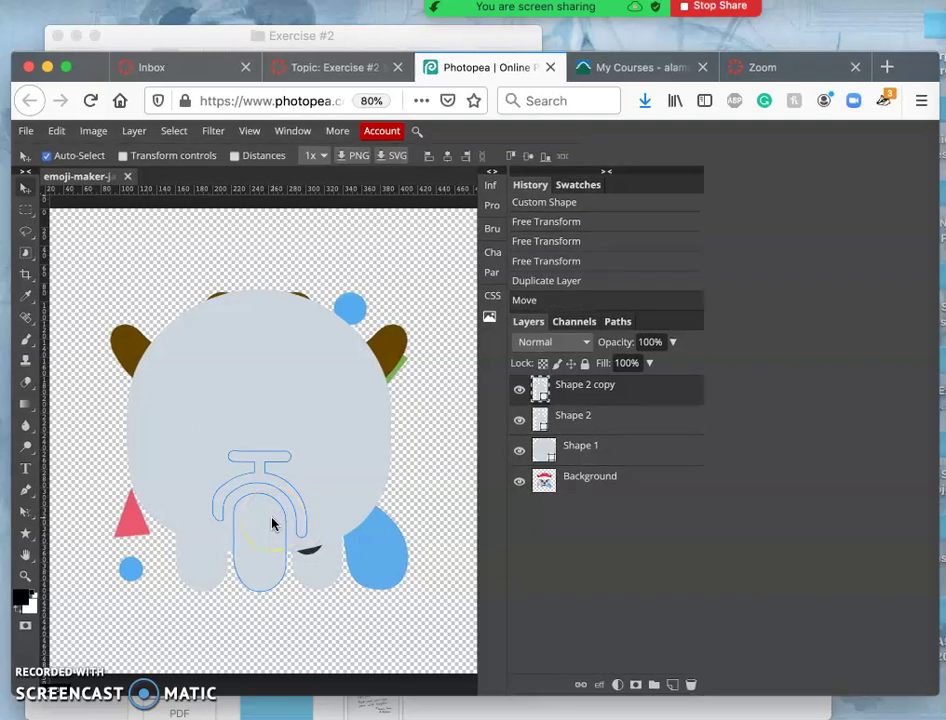
# Warp the Shape 2 copy into a second rounded lobe along the bottom edge.
pyautogui.hotkey('ctrl', 'alt', 't')
pyautogui.rightClick(268, 537)
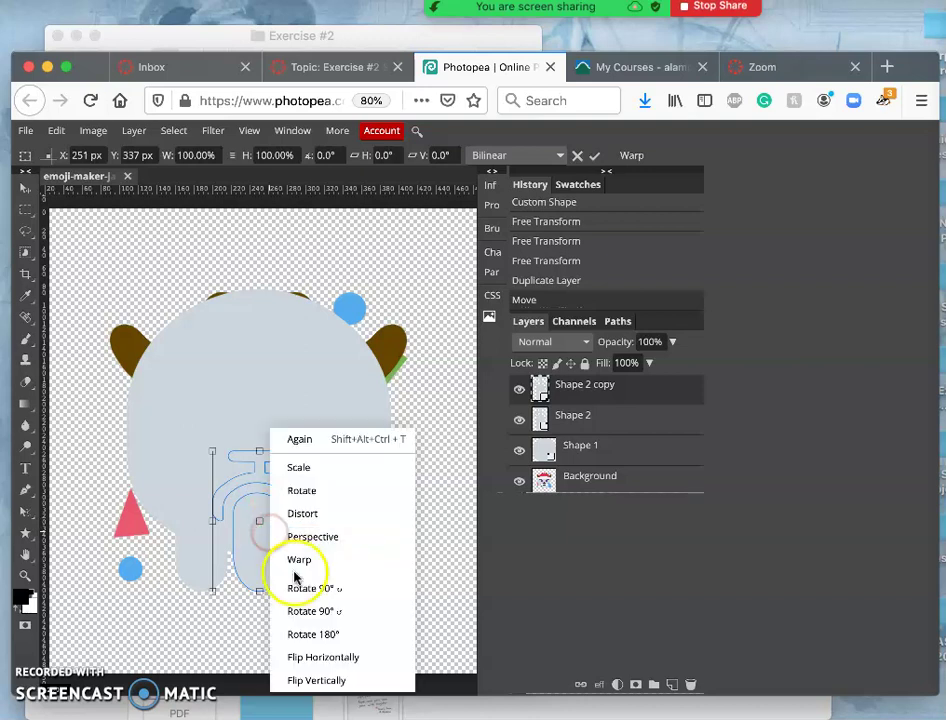
pyautogui.click(295, 566)
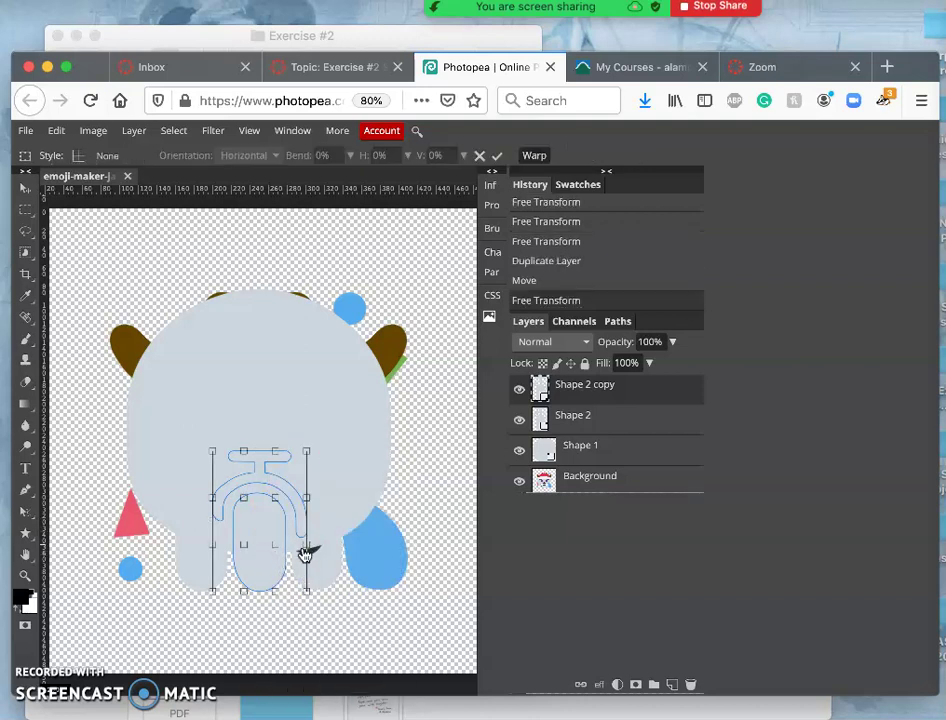
pyautogui.moveTo(310, 546); pyautogui.dragTo(299, 521)
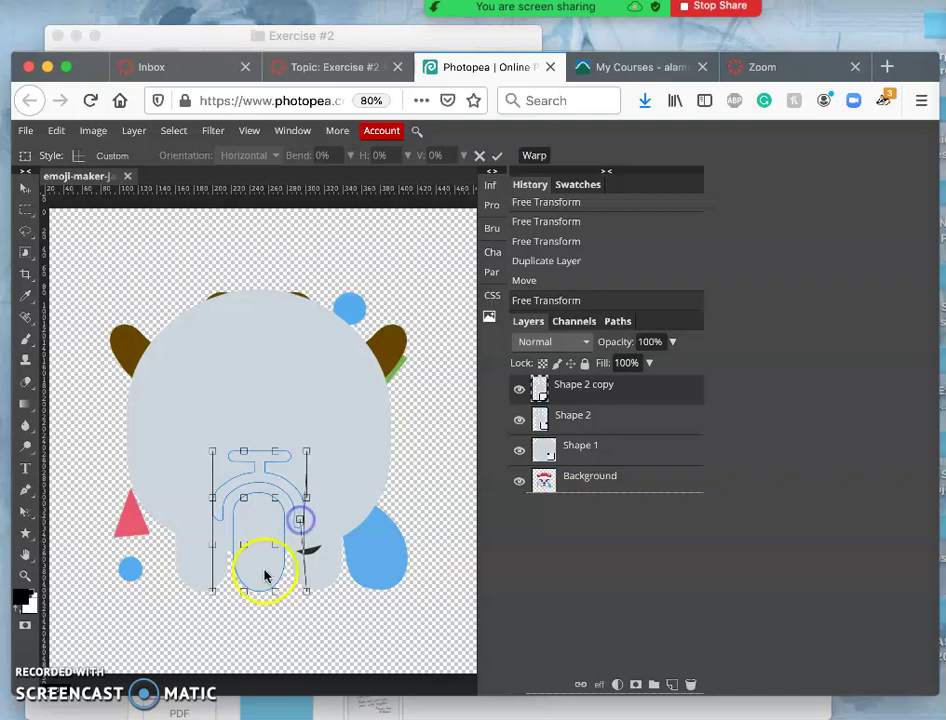
pyautogui.moveTo(259, 571)
pyautogui.mouseDown()
pyautogui.moveTo(283, 555)
pyautogui.moveTo(306, 513)
pyautogui.mouseUp()
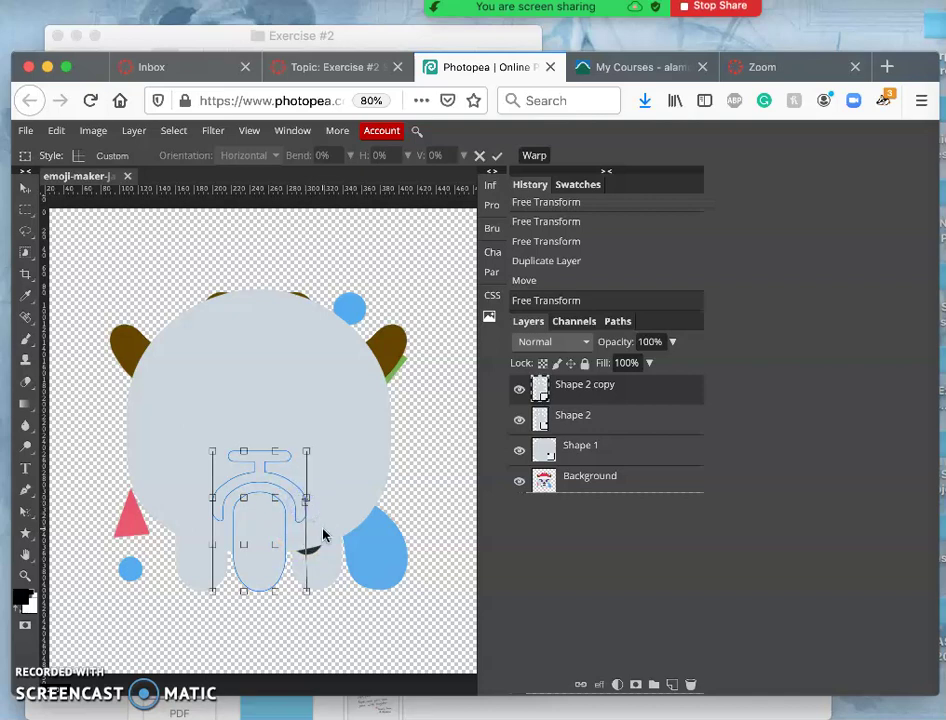
pyautogui.press('Return')
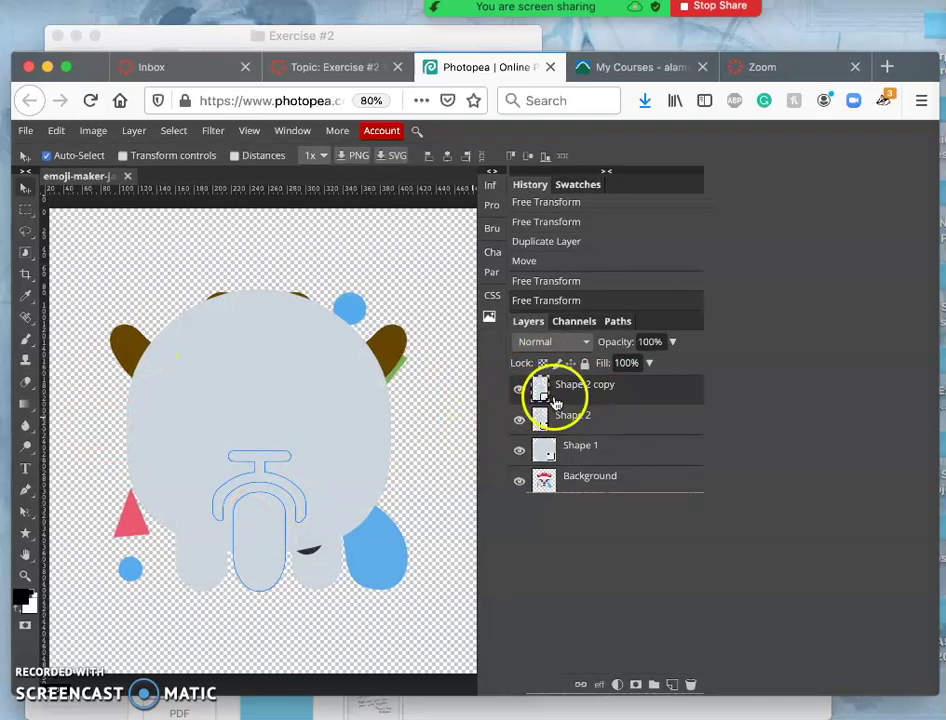
# Duplicate Shape 2 as Shape 2 copy 2 and bring it to the top of the stack.
pyautogui.click(572, 420)
pyautogui.click(180, 463)
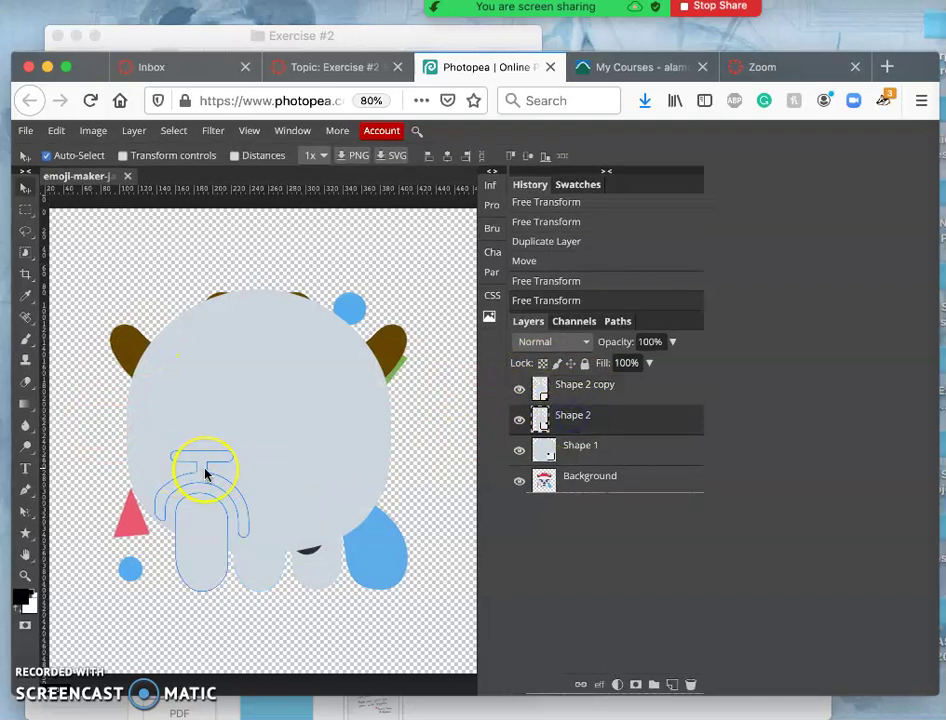
pyautogui.click(222, 470)
pyautogui.press('super+j')
pyautogui.click(545, 420)
pyautogui.press('super+shift+bracketright')
pyautogui.click(283, 420)
# Flip Shape 2 copy 2 horizontally and place it at the head's bottom right.
pyautogui.click(27, 188)
pyautogui.click(172, 506)
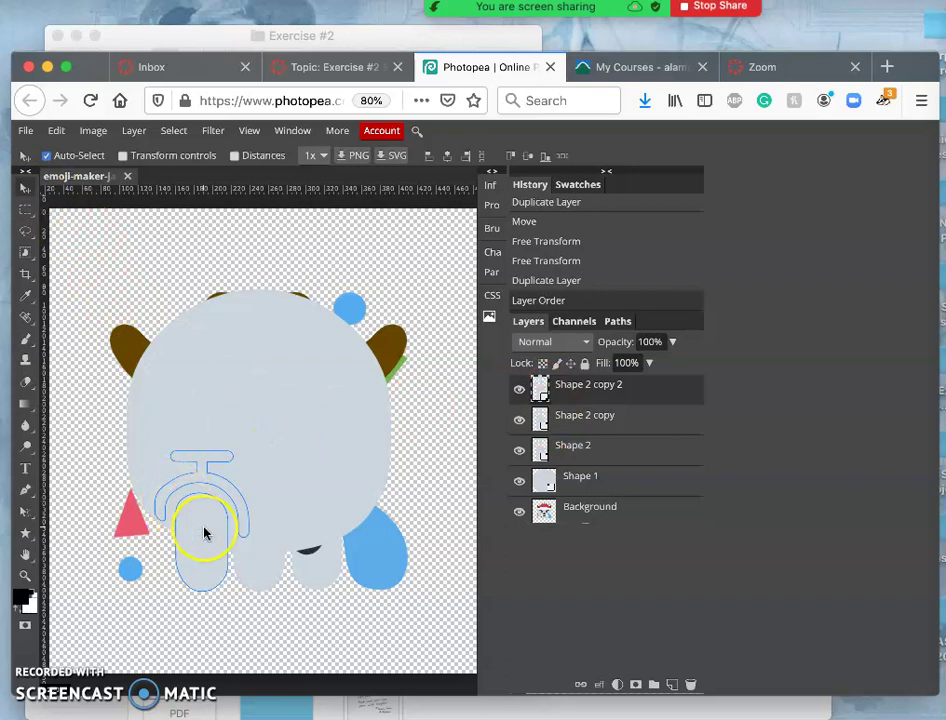
pyautogui.press('super+t')
pyautogui.click(199, 541)
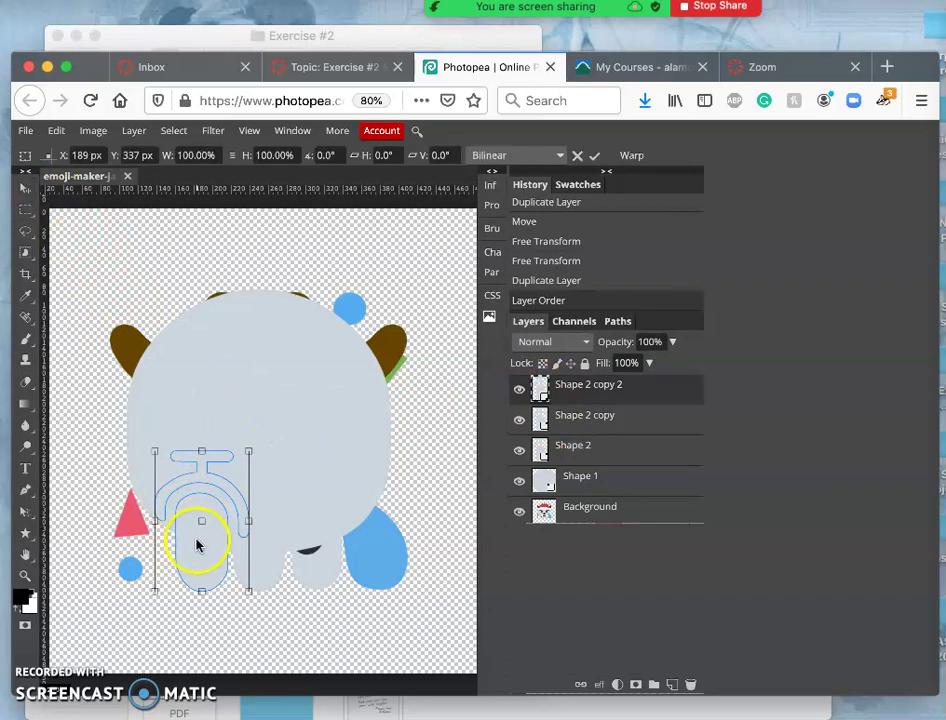
pyautogui.rightClick(196, 545)
pyautogui.click(243, 657)
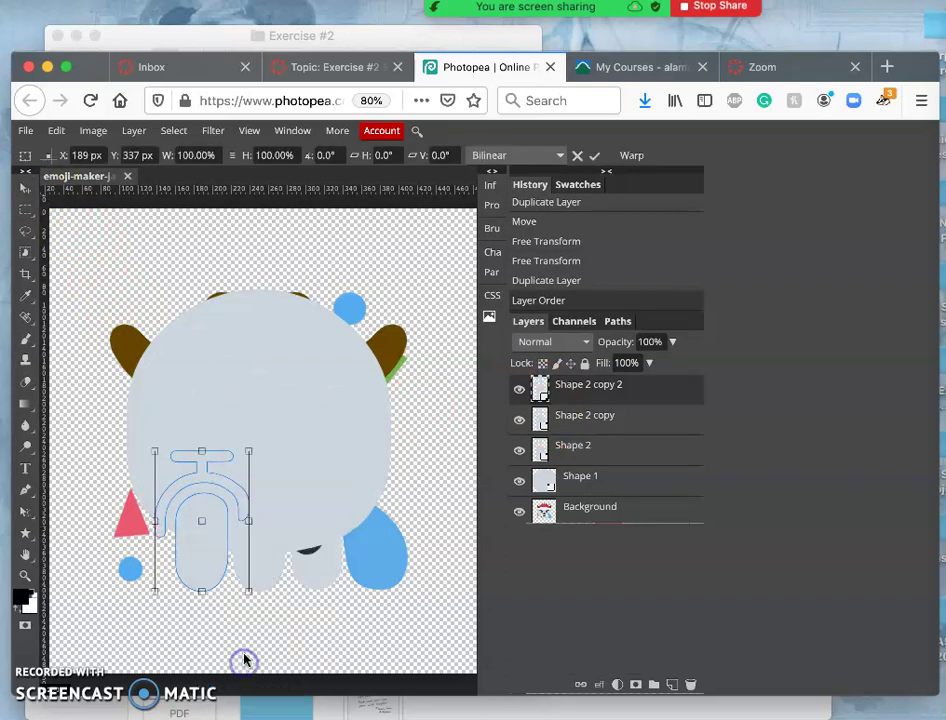
pyautogui.moveTo(209, 555); pyautogui.dragTo(325, 552)
pyautogui.press('Return')
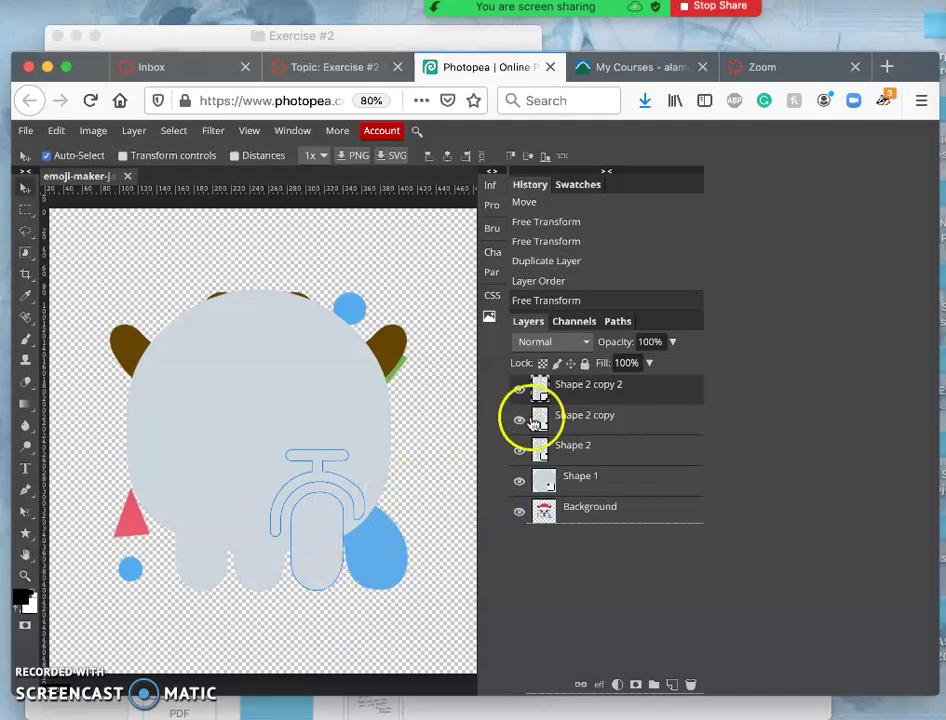
# Hide the Background layer and zoom in and out to inspect the three bottom lobes.
pyautogui.click(518, 515)
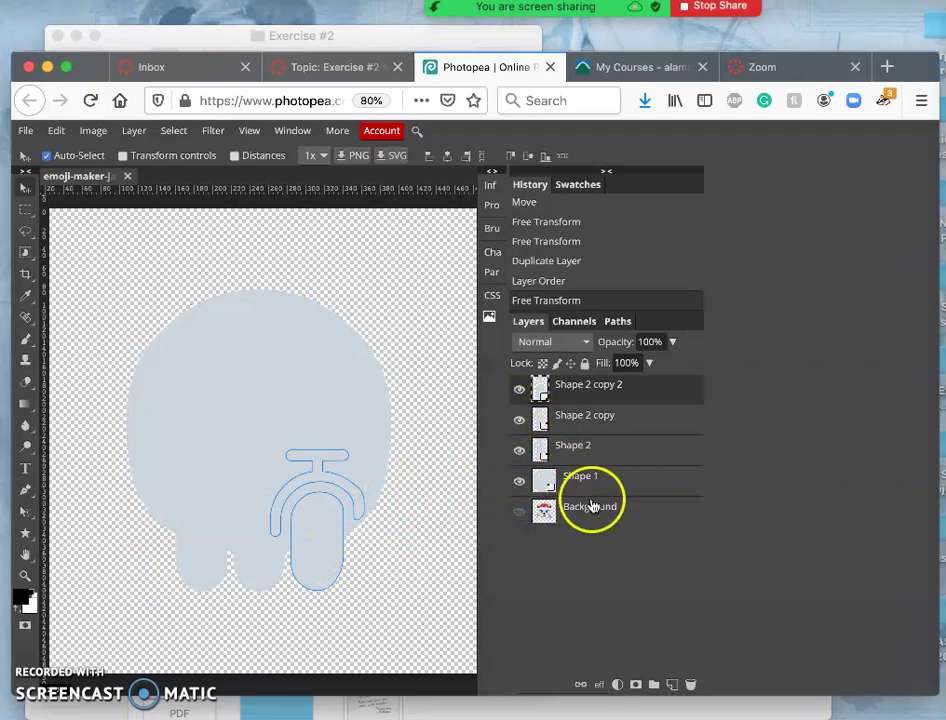
pyautogui.click(638, 509)
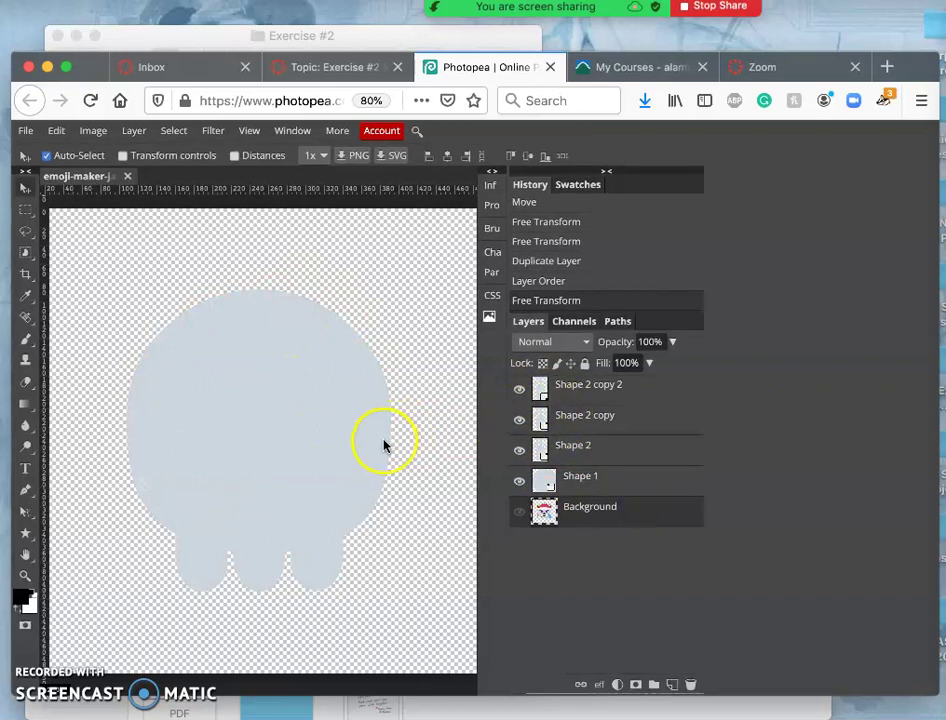
pyautogui.scroll(2, 386, 443)
pyautogui.scroll(4, 385, 445)
pyautogui.scroll(5, 385, 446)
pyautogui.scroll(4, 384, 446)
pyautogui.click(289, 476)
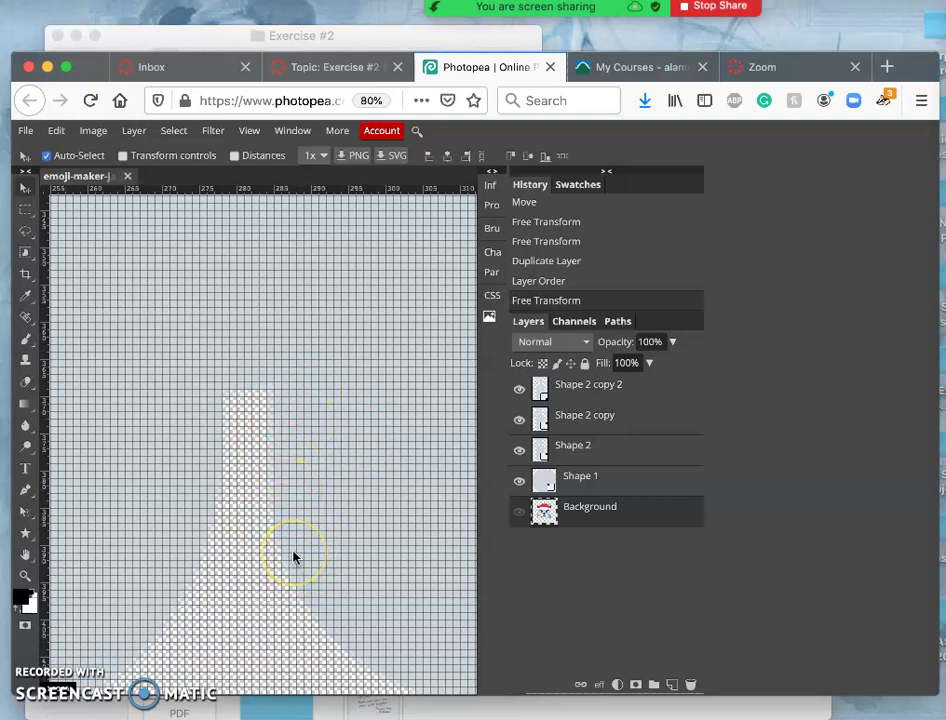
pyautogui.scroll(-5, 293, 557)
pyautogui.scroll(-5, 293, 557)
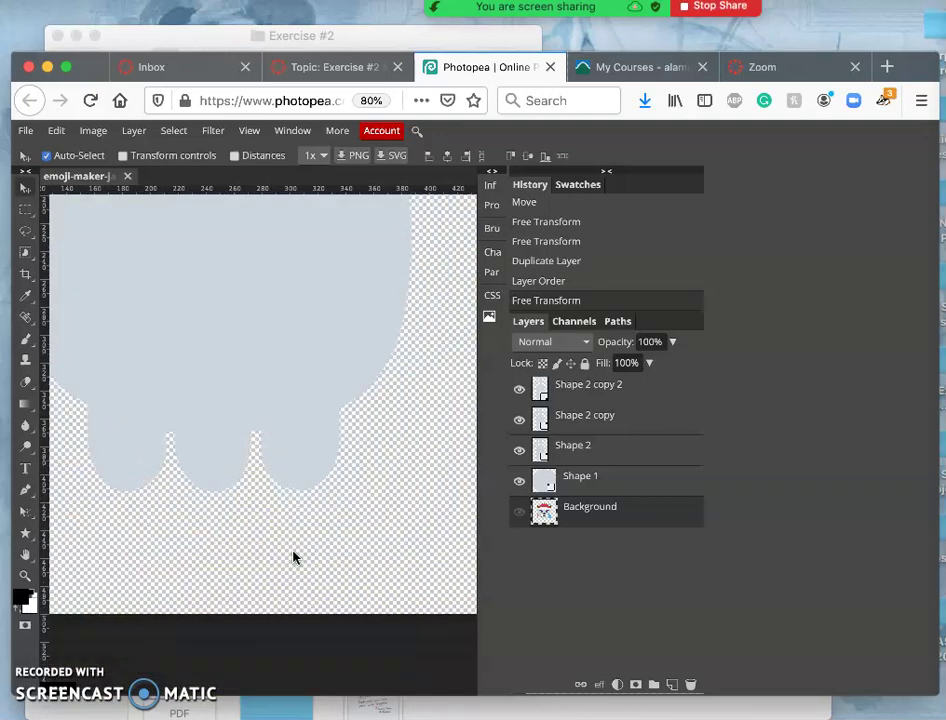
pyautogui.scroll(3, 293, 557)
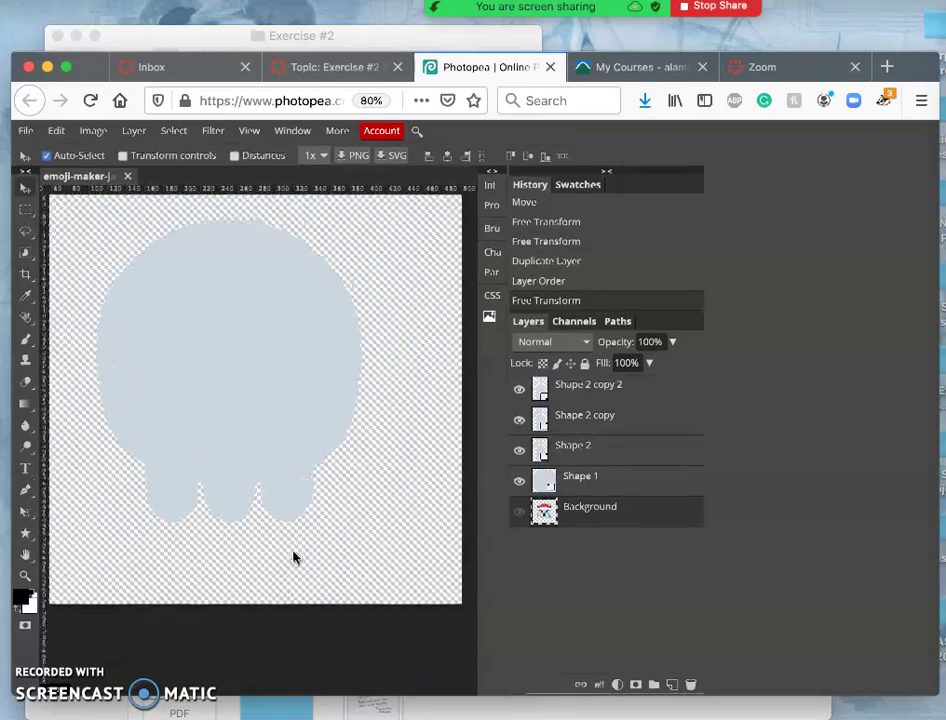